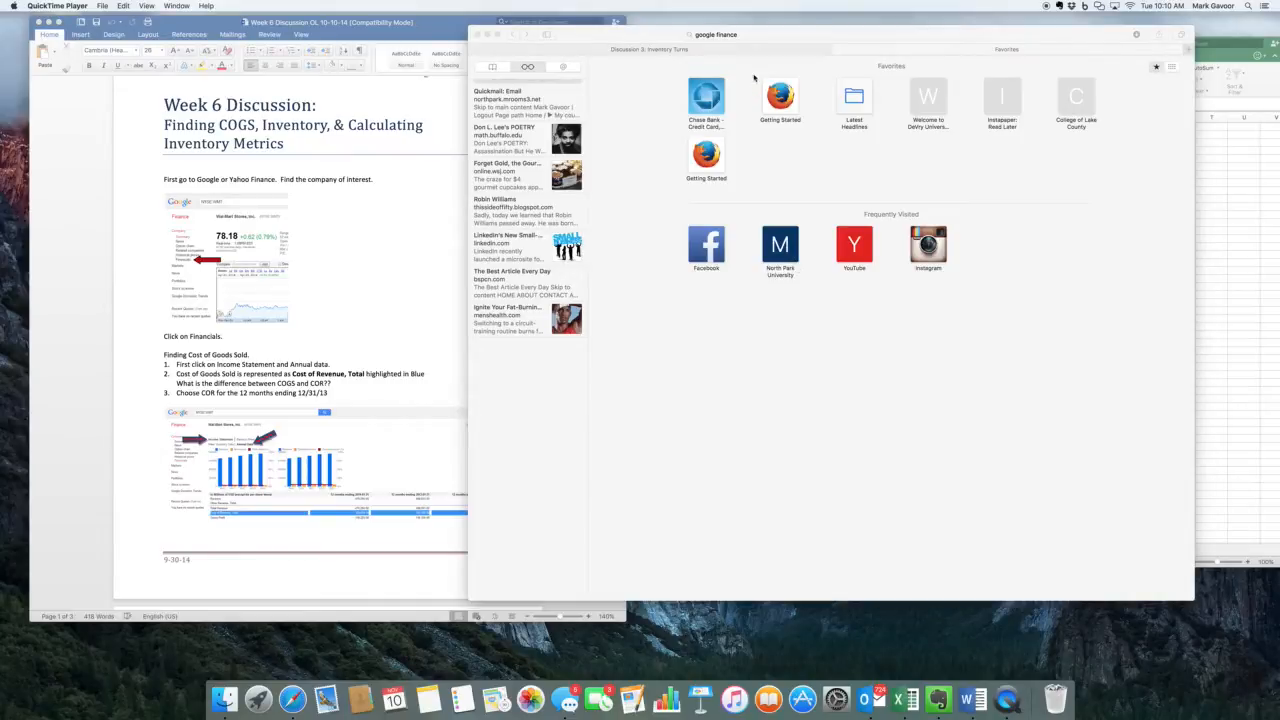
Search the web for google finance and open the Google Finance site.
left_click(754, 36)
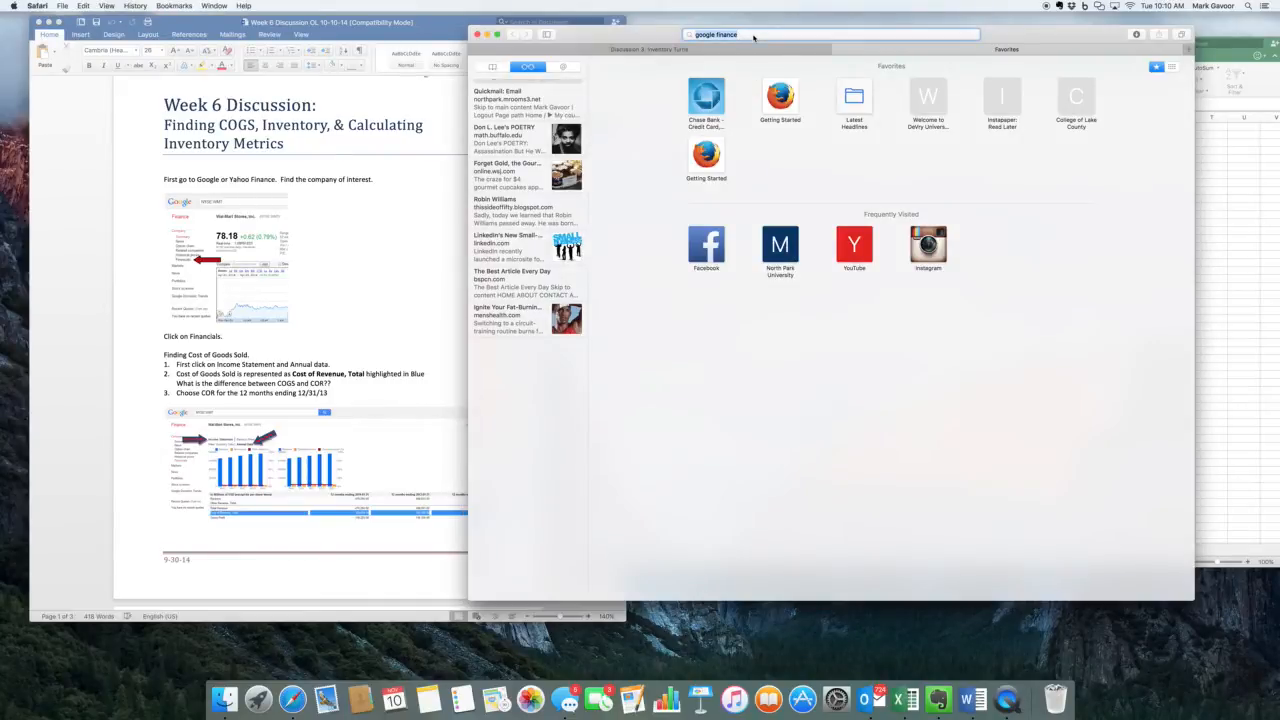
key("Return")
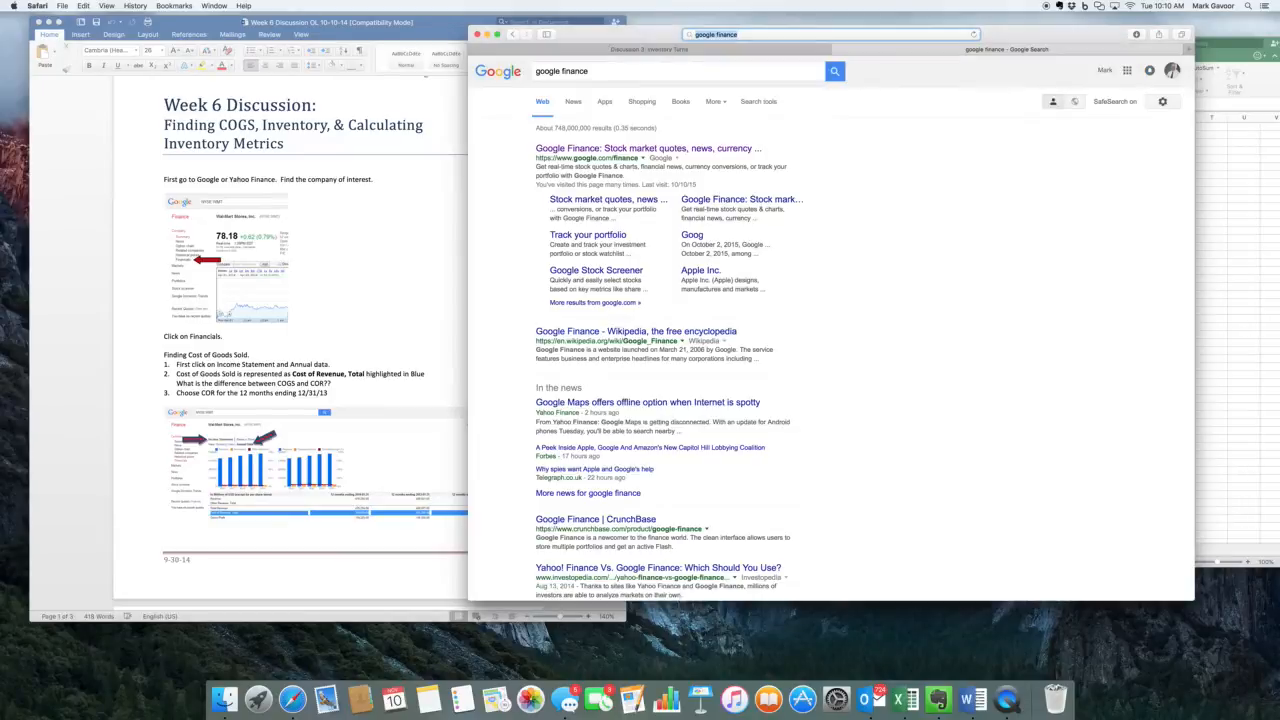
left_click(617, 148)
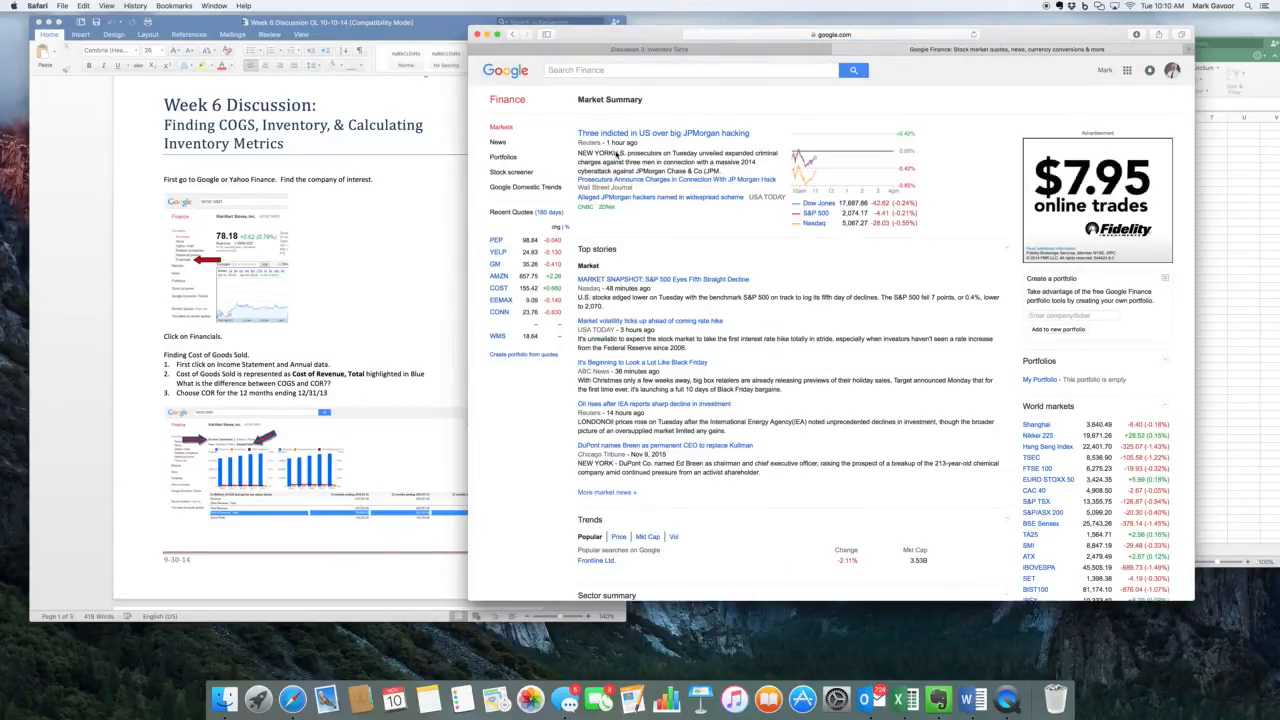
Look up General Motors Company with the query gm and open its financial statements.
left_click(608, 70)
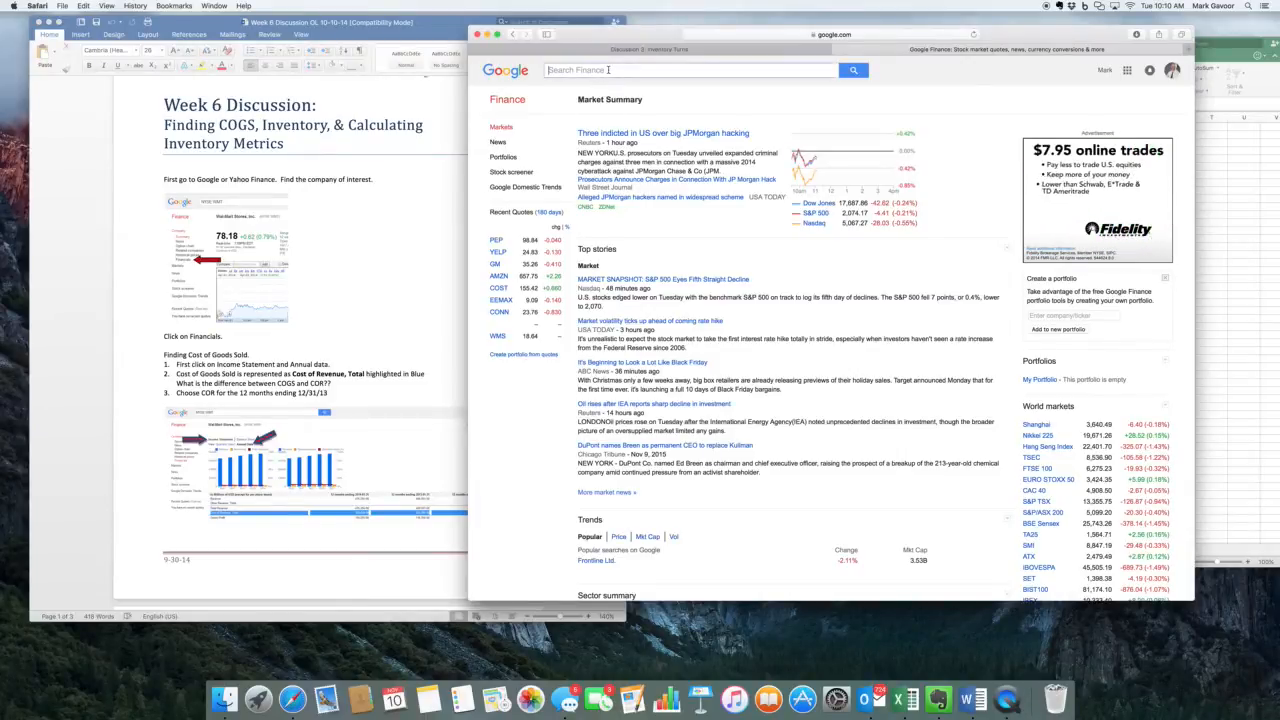
type("gm")
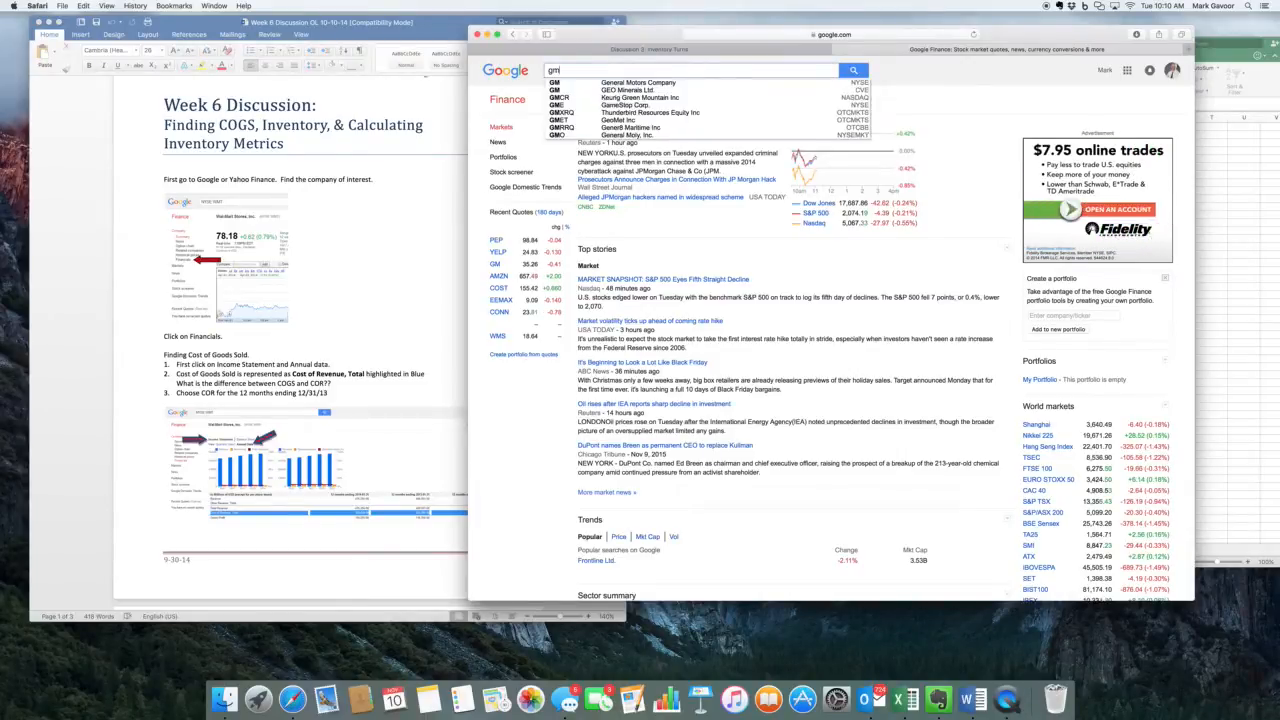
left_click(618, 86)
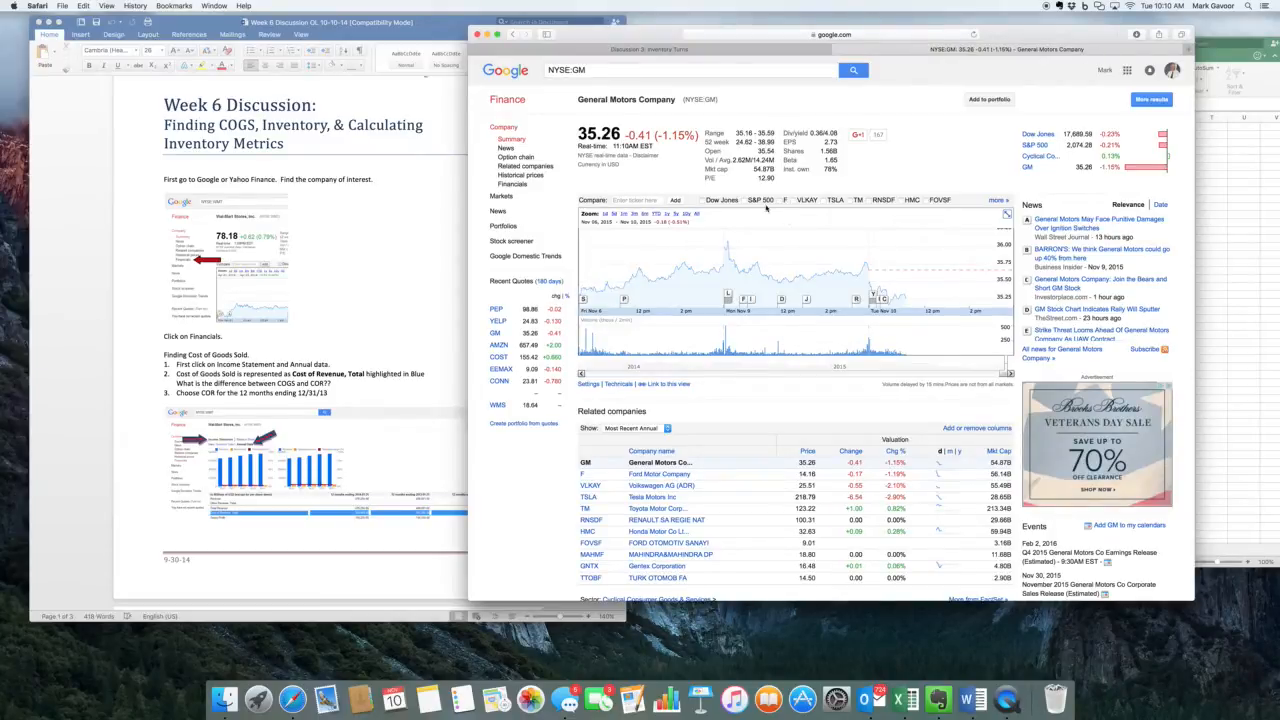
left_click(512, 184)
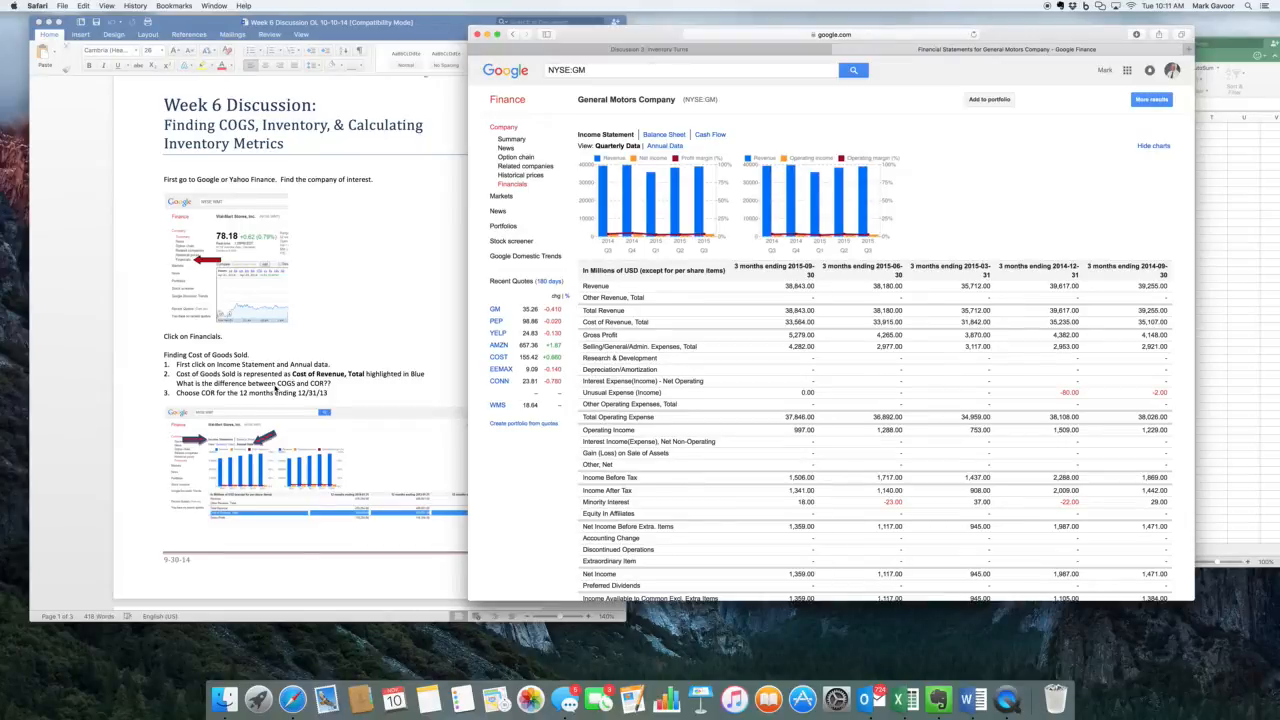
Check the Finding Inventory instructions in the Word document, and switch General Motors' income statement to annual data.
left_click(329, 321)
scroll(329, 321, "down", 10)
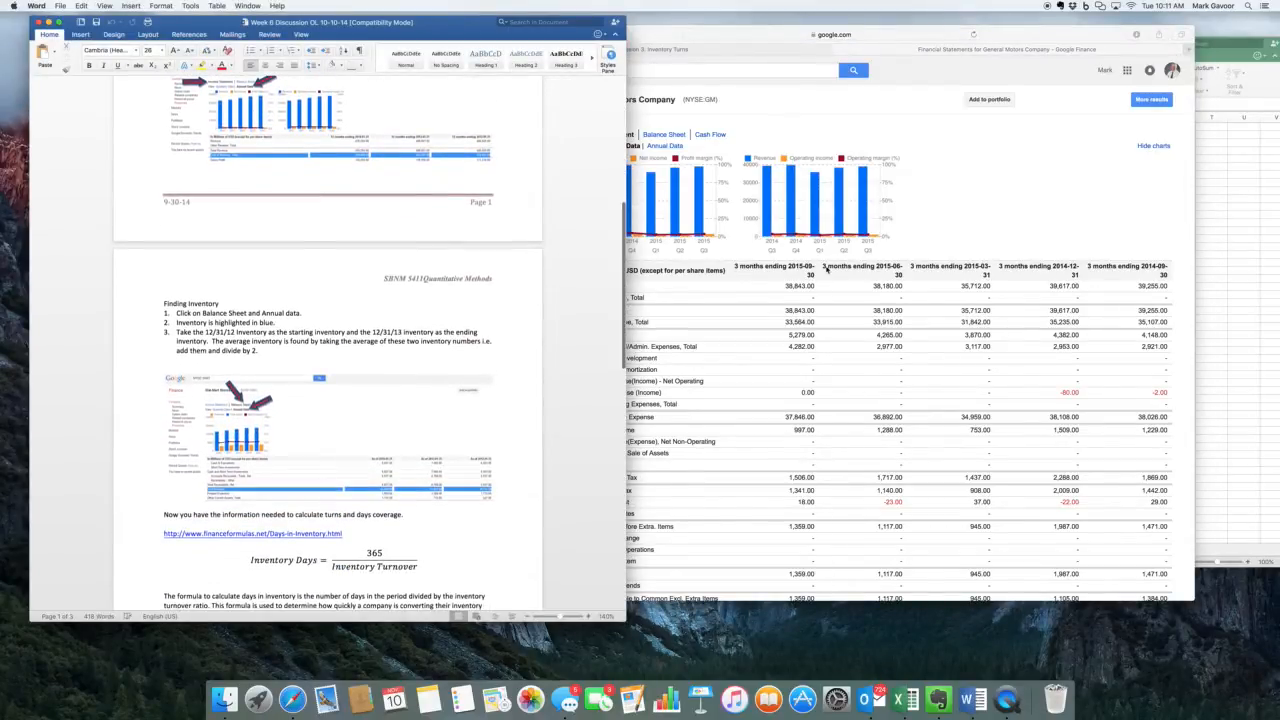
left_click(934, 229)
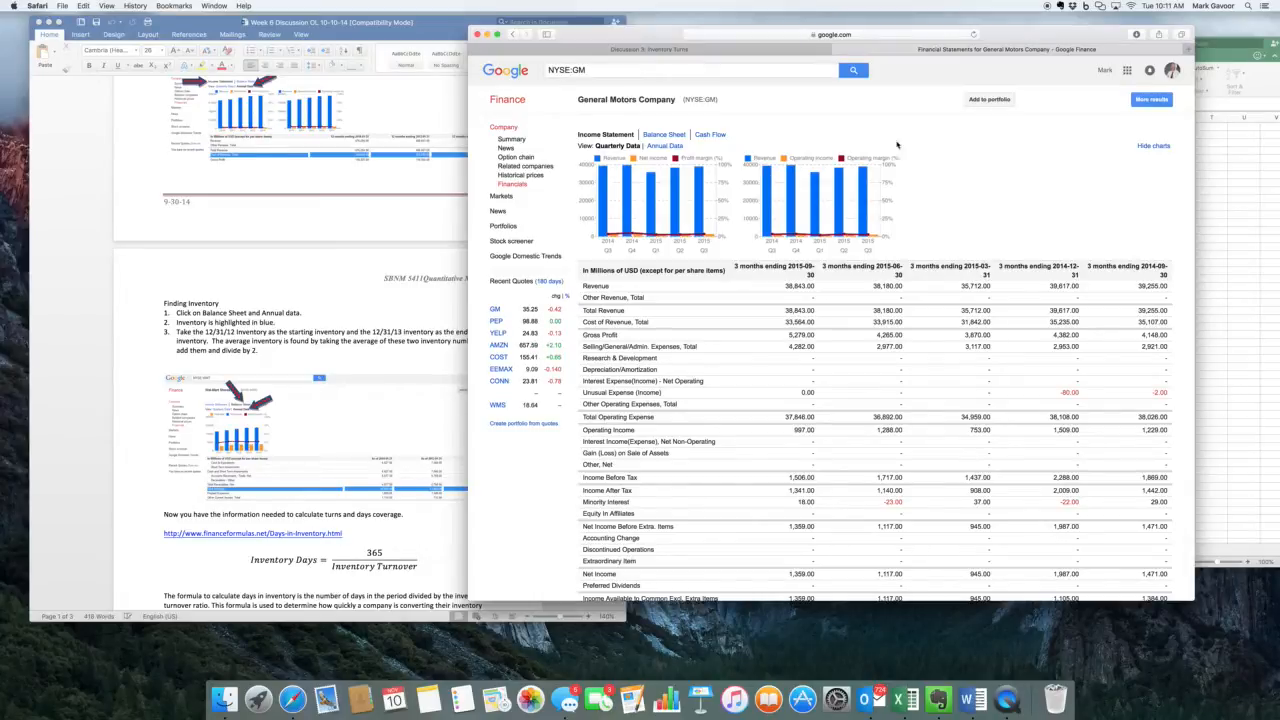
left_click(677, 146)
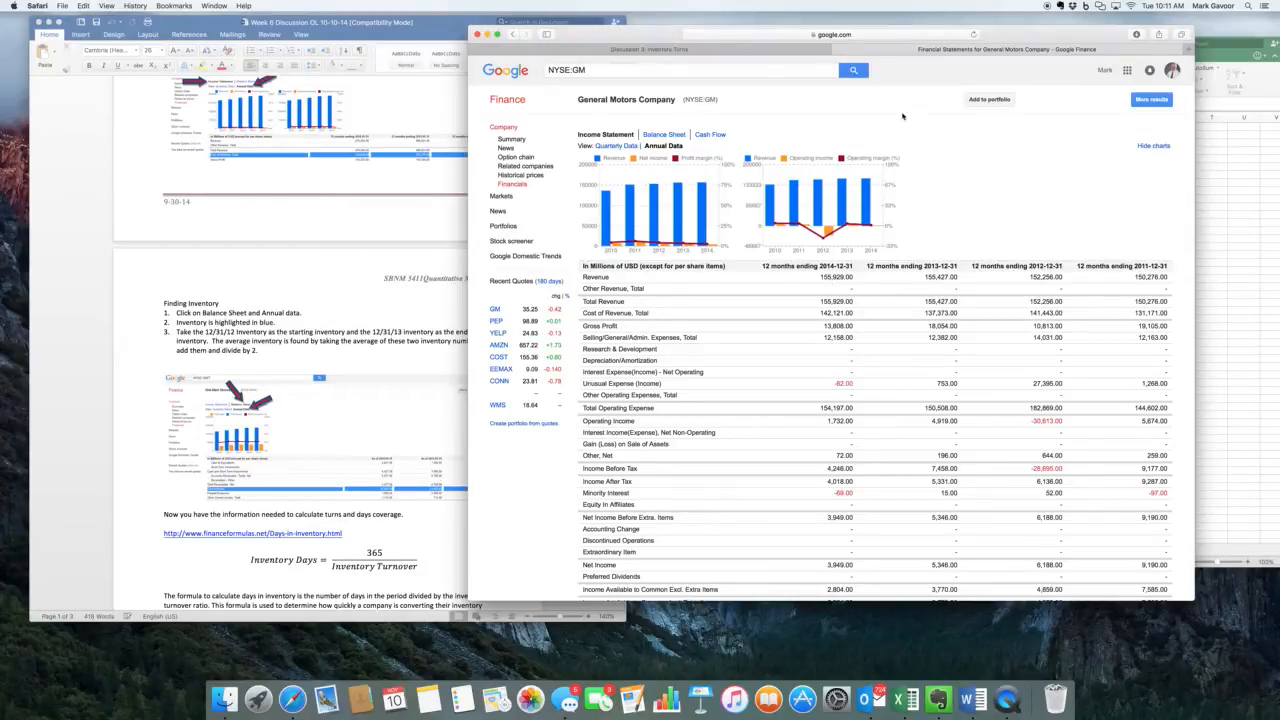
Arrange the browser and the Excel workbook side by side so the 2014 and 2013 income statement columns stay visible.
left_click_drag(1011, 41, 638, 34)
left_click(1035, 133)
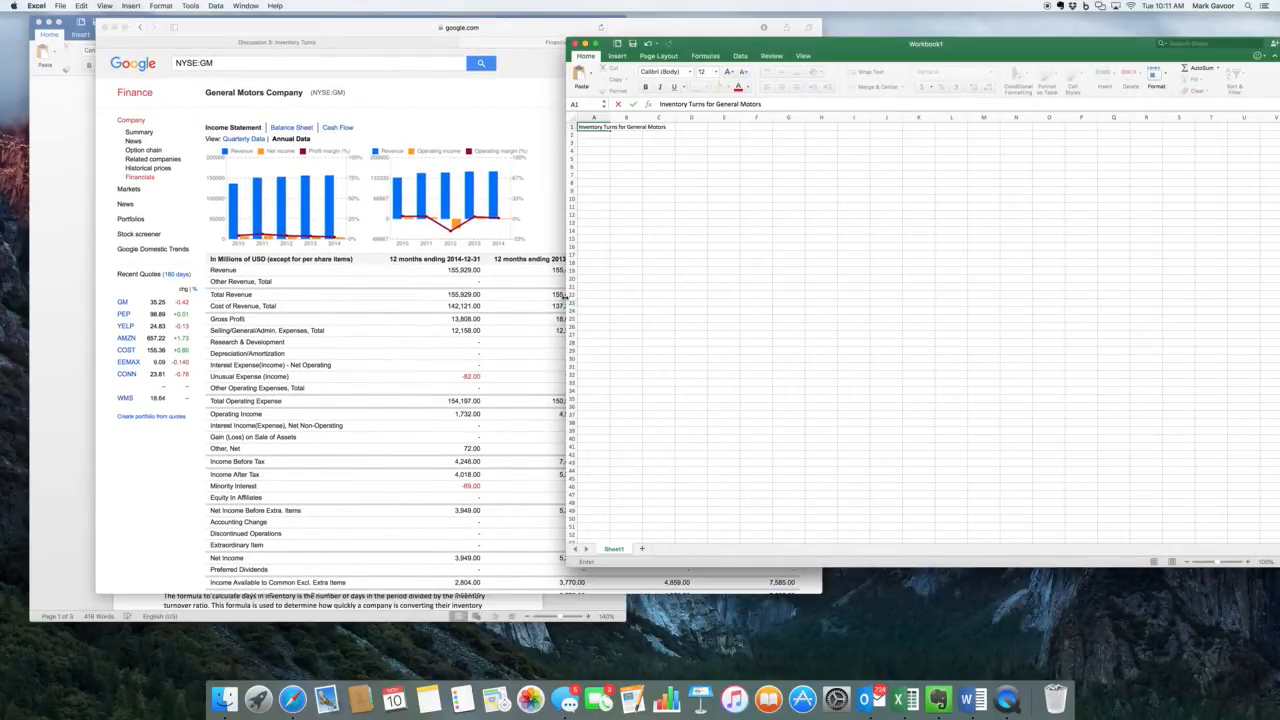
left_click_drag(566, 297, 682, 283)
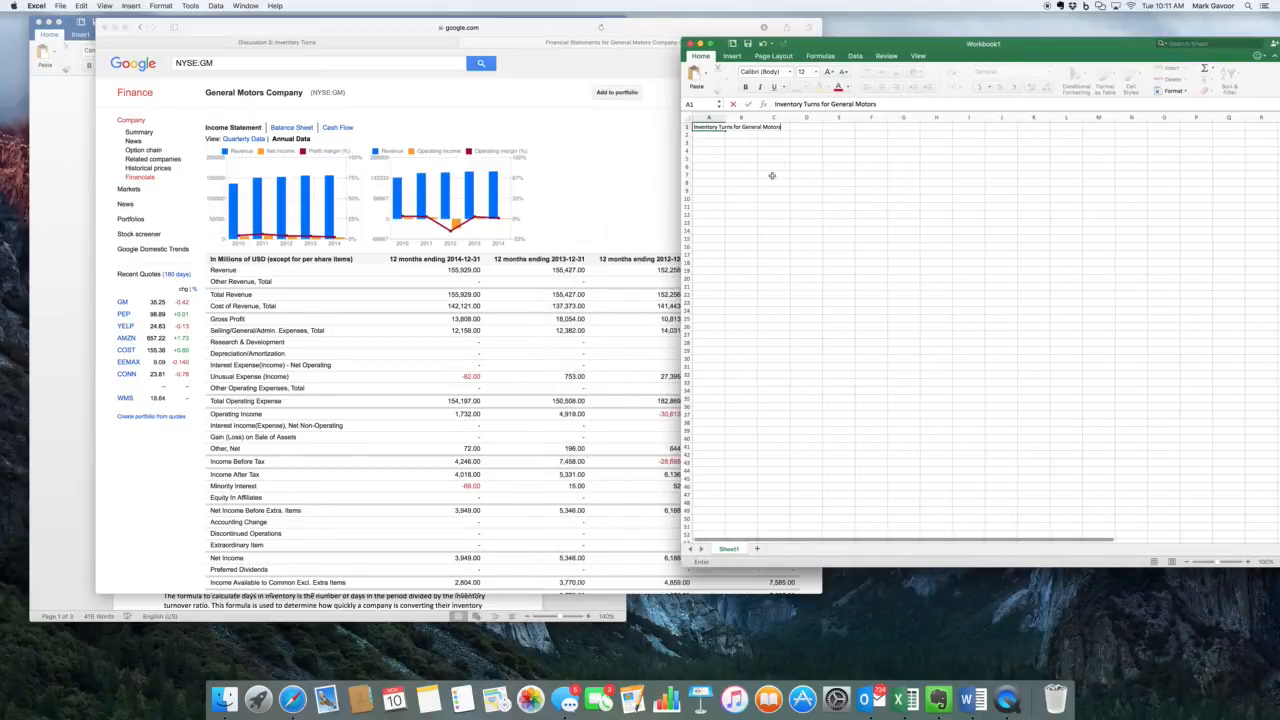
left_click_drag(1072, 50, 1010, 50)
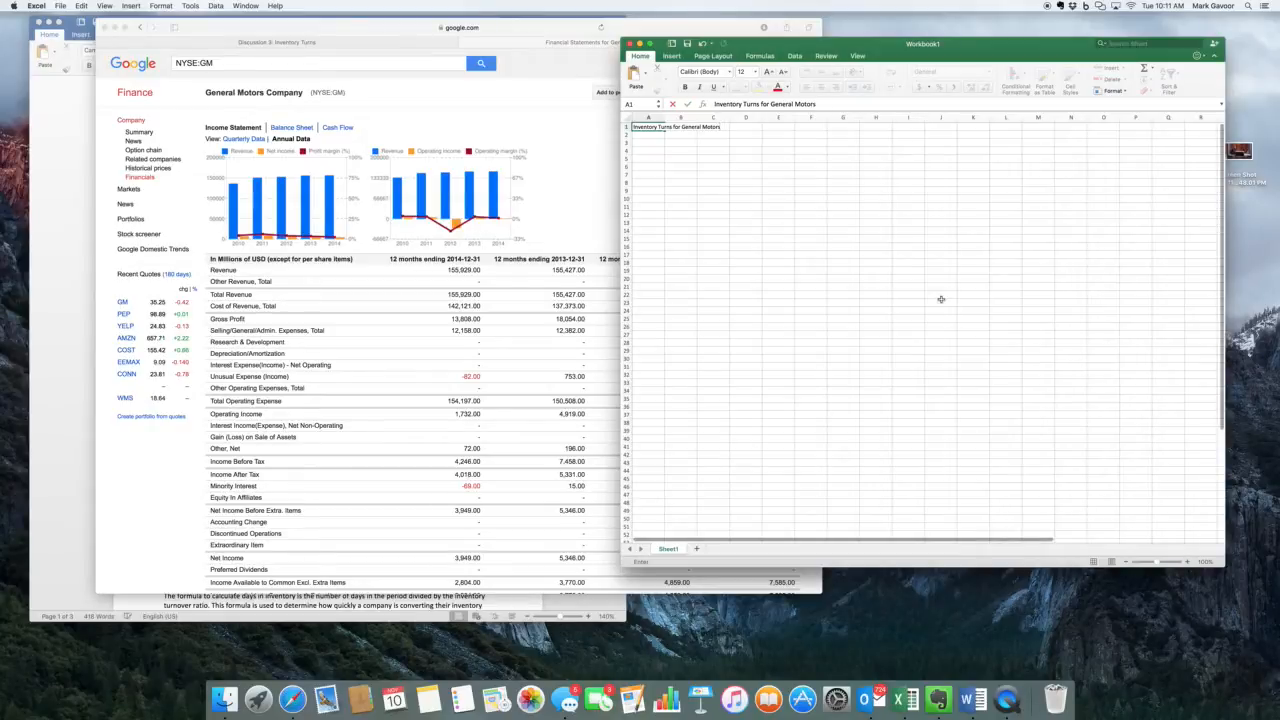
Commit the title "Inventory Turns for General Motors" in cell A1 and format it bold and dark red.
key("Return")
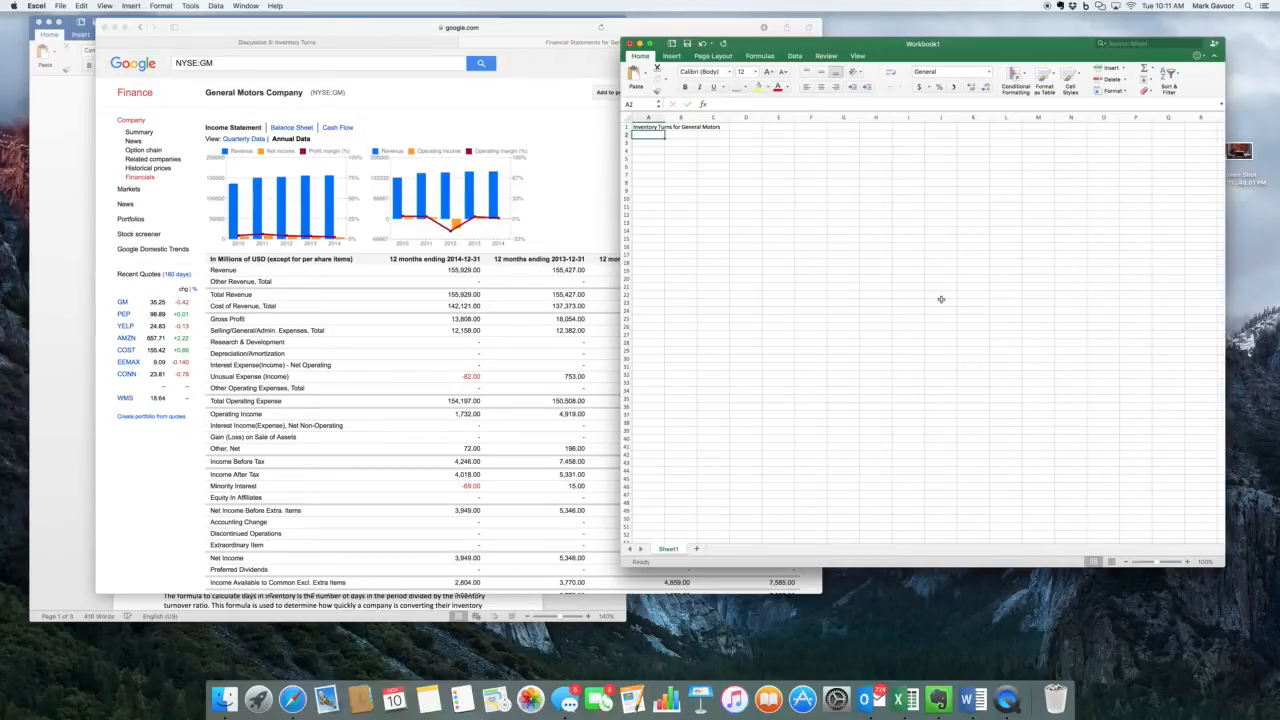
left_click(1187, 563)
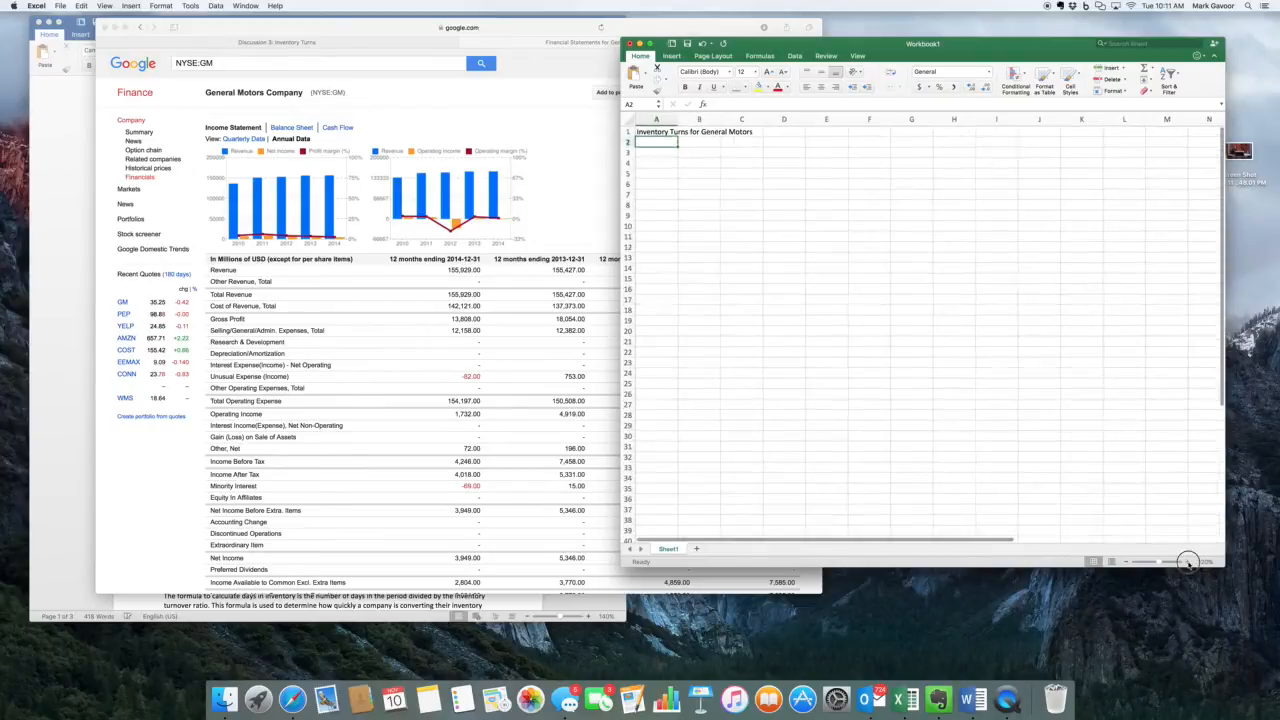
left_click(1187, 563)
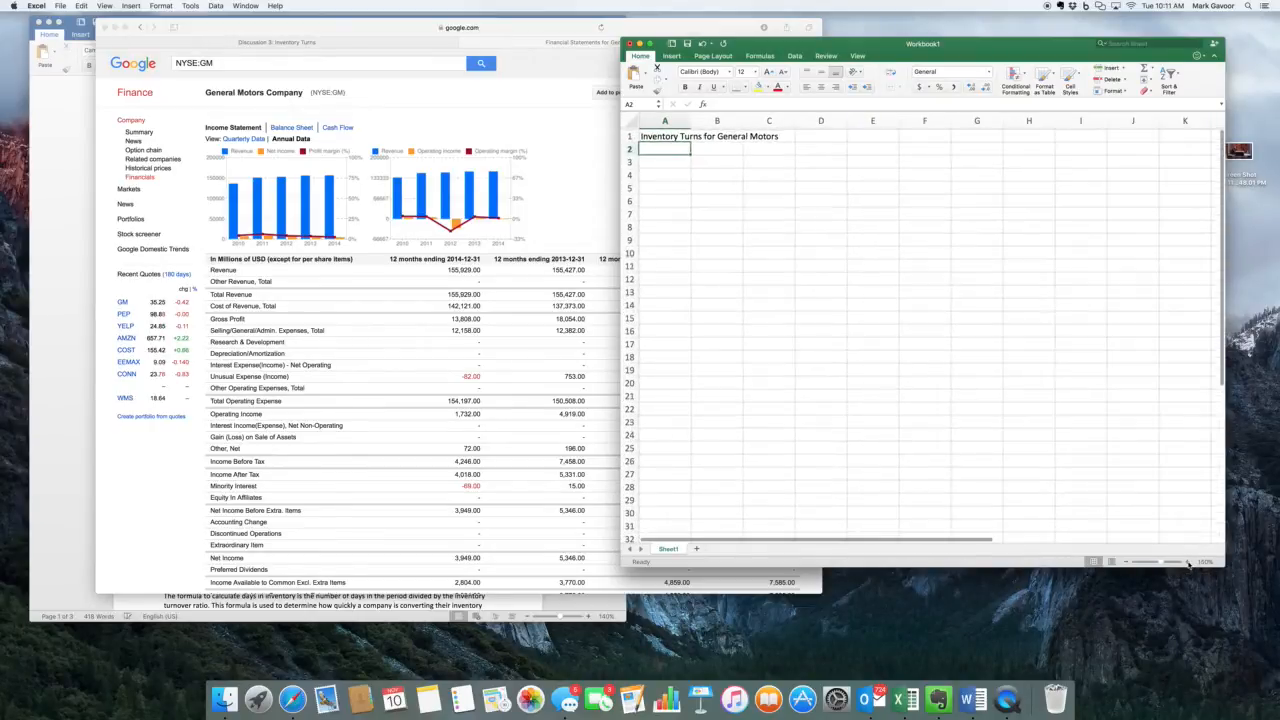
left_click(661, 135)
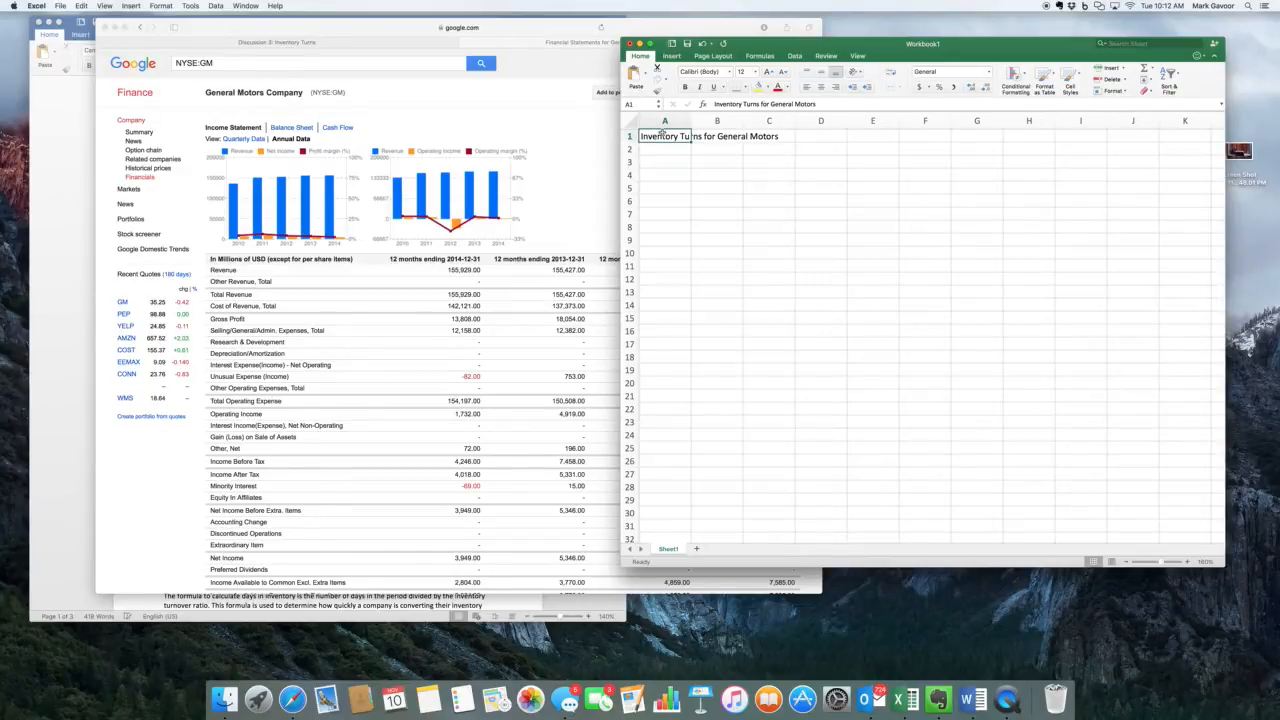
key("super+b")
left_click(666, 162)
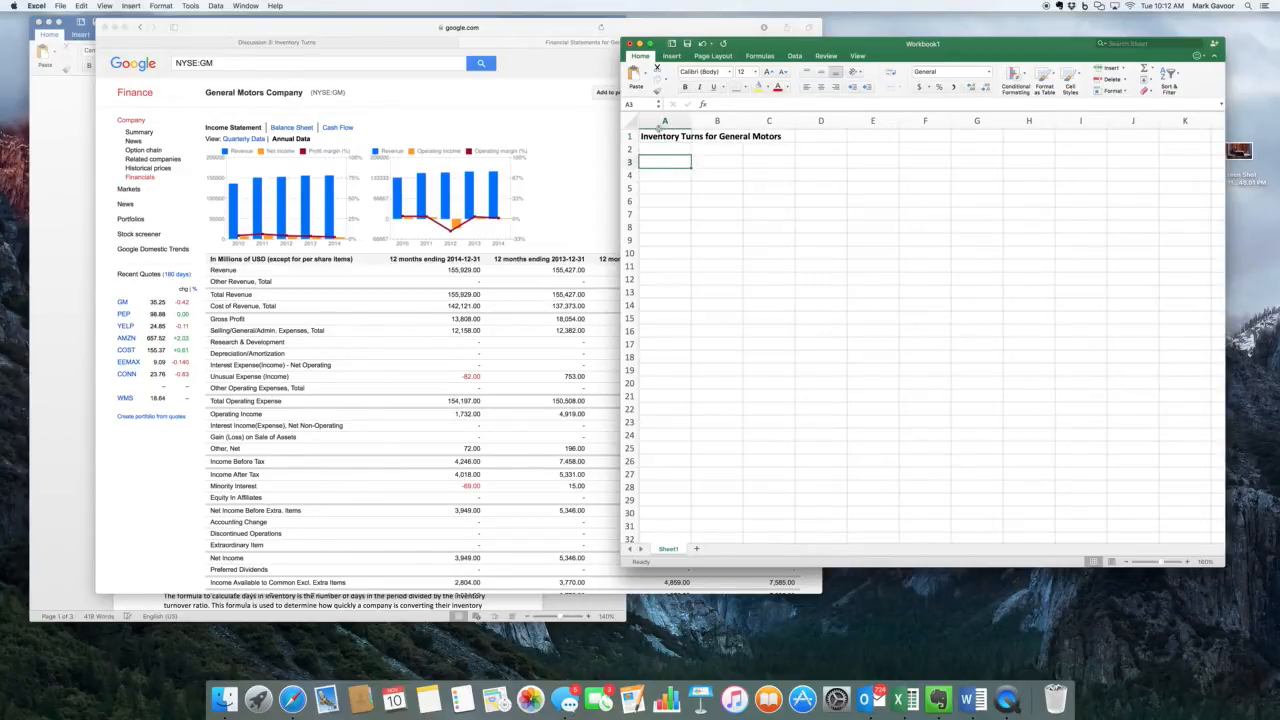
left_click(661, 133)
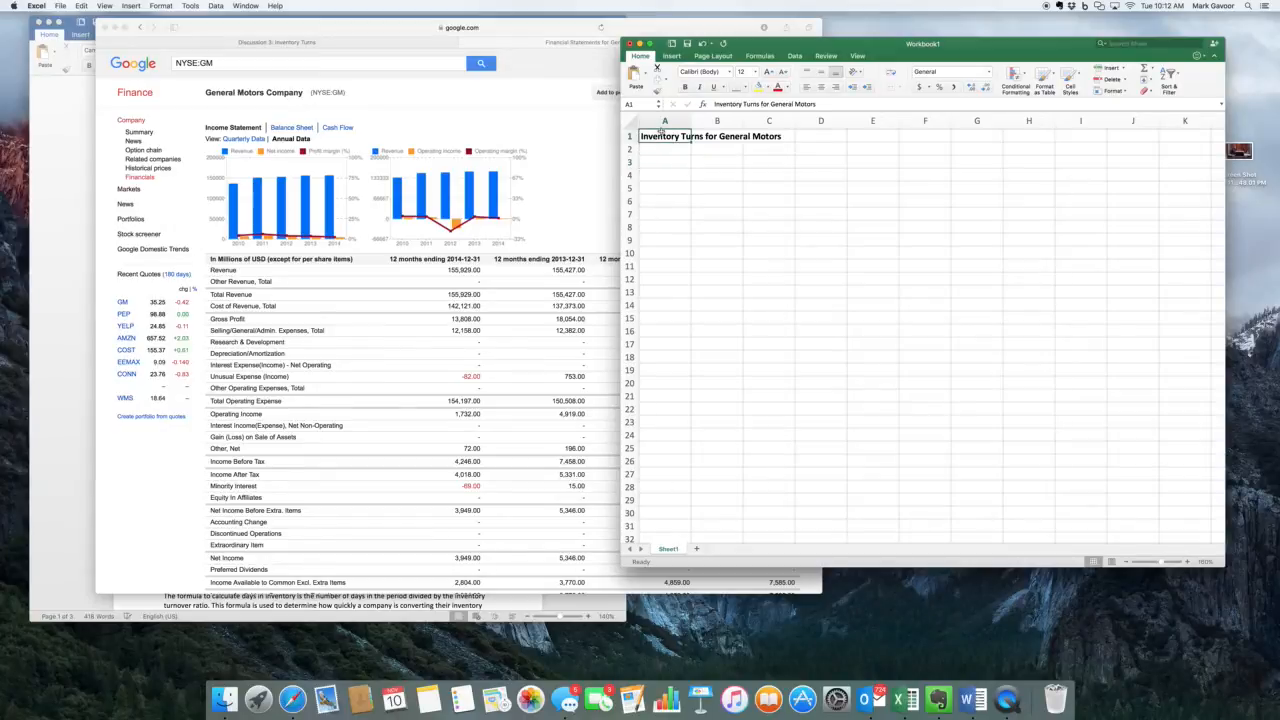
left_click(788, 88)
left_click(783, 201)
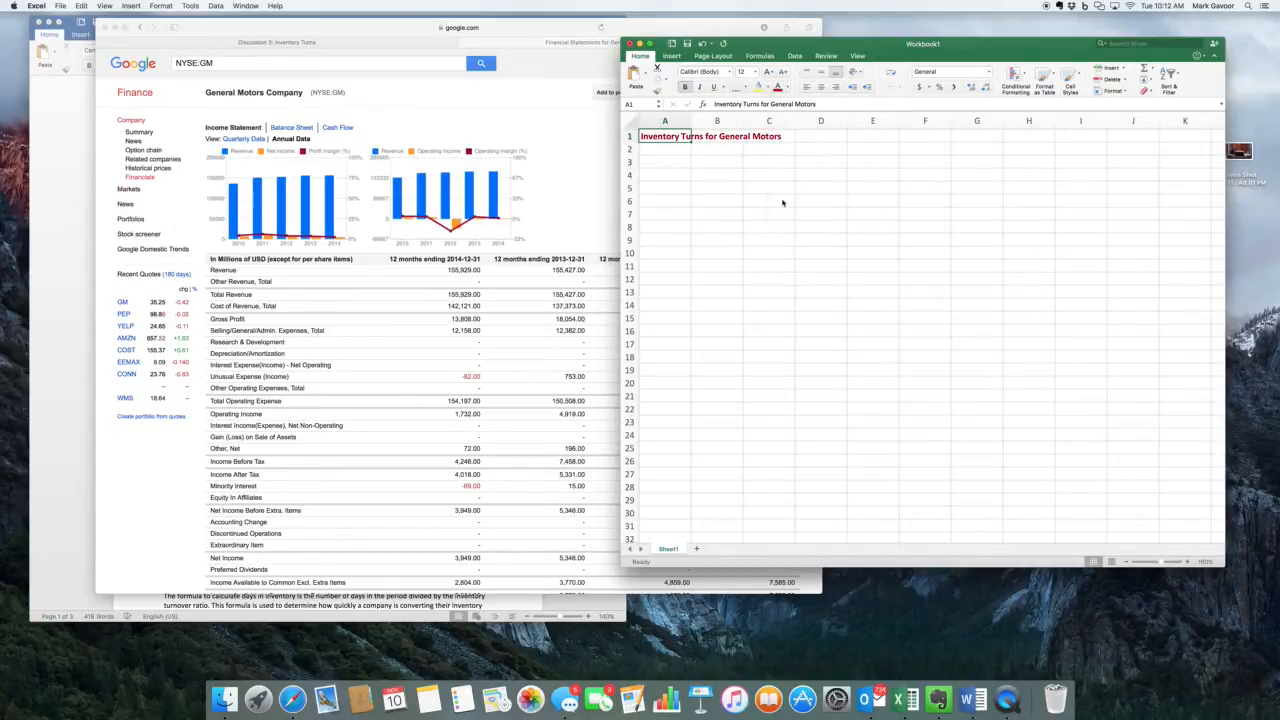
Enter the row labels Revenue in A4 and COGS in A5.
left_click(675, 177)
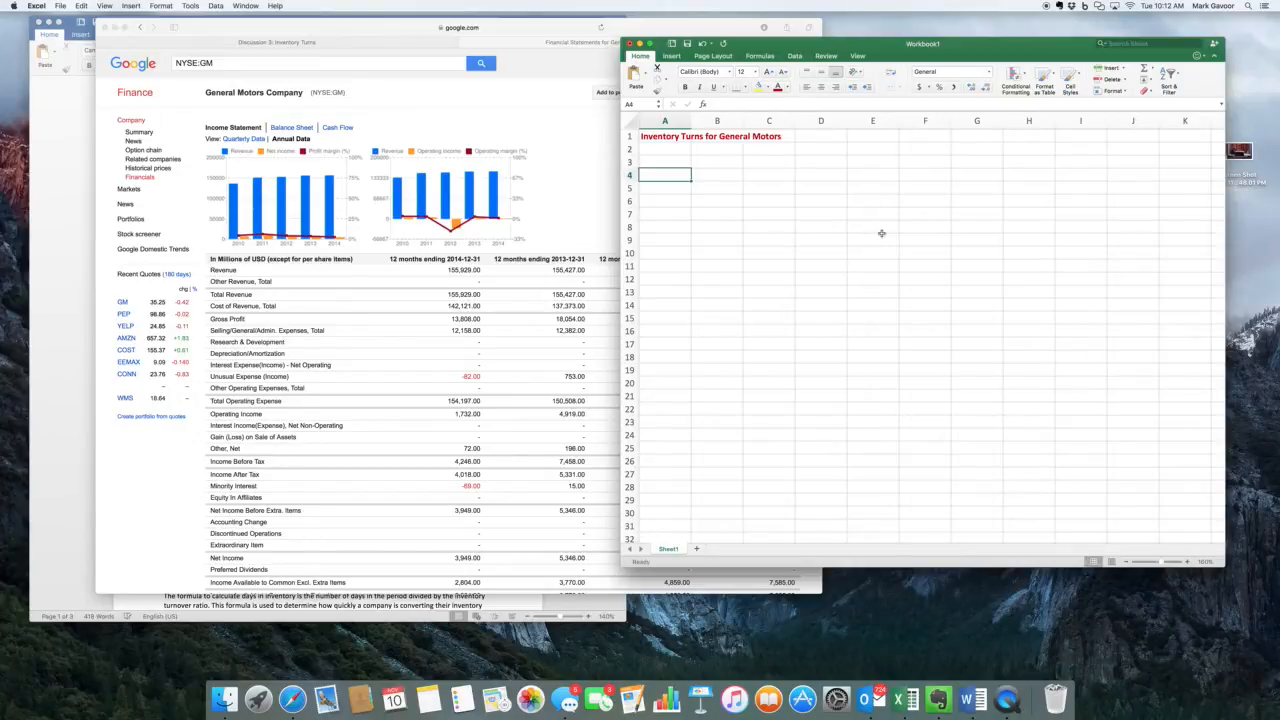
type("Revenue")
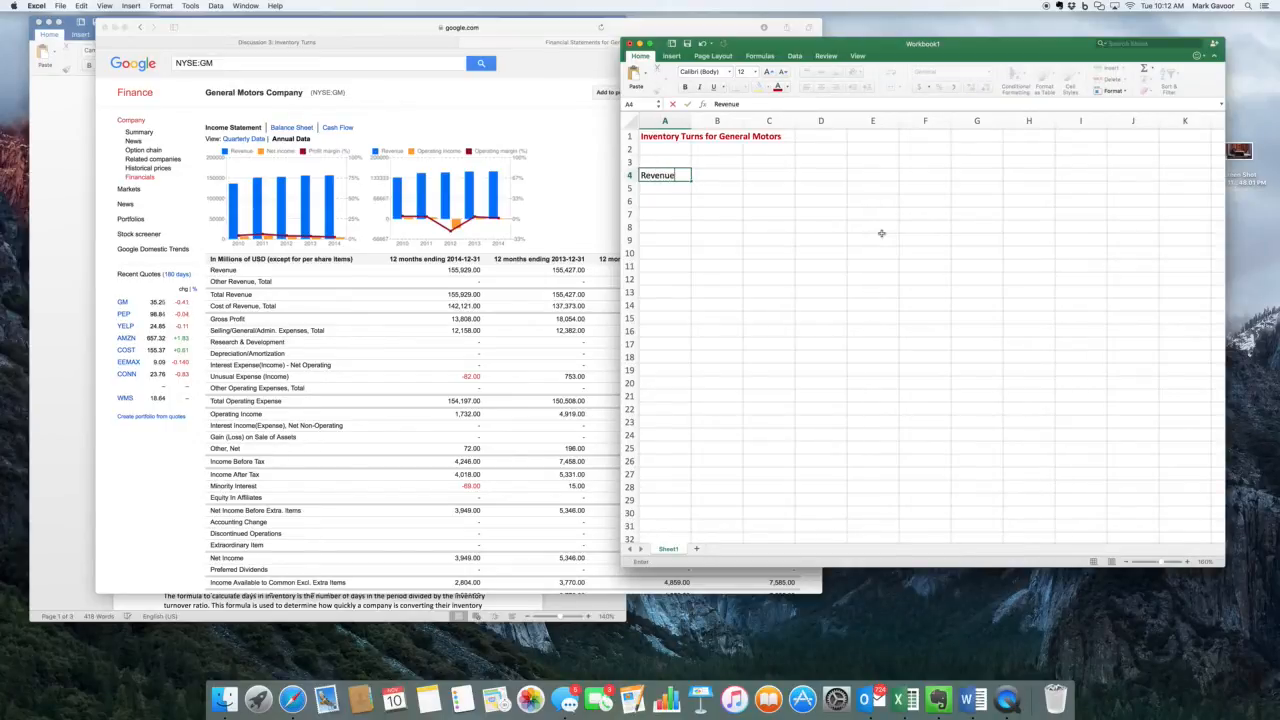
key("Return")
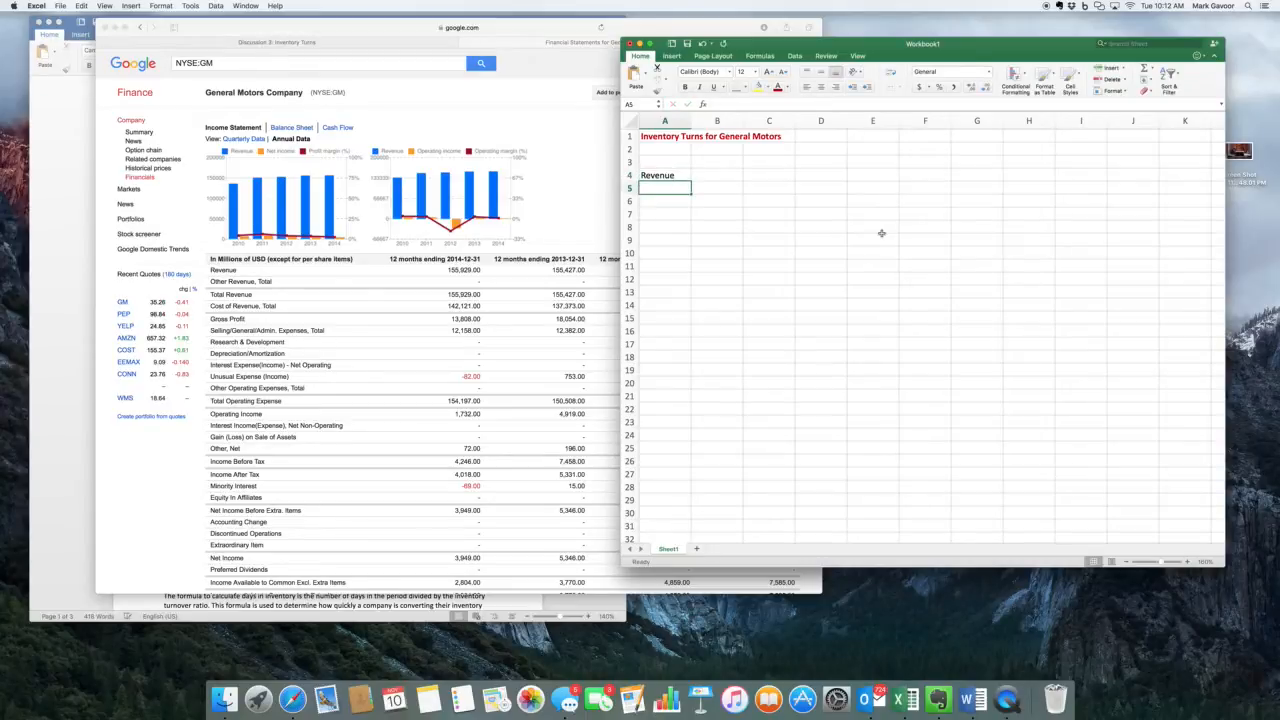
type("COGS")
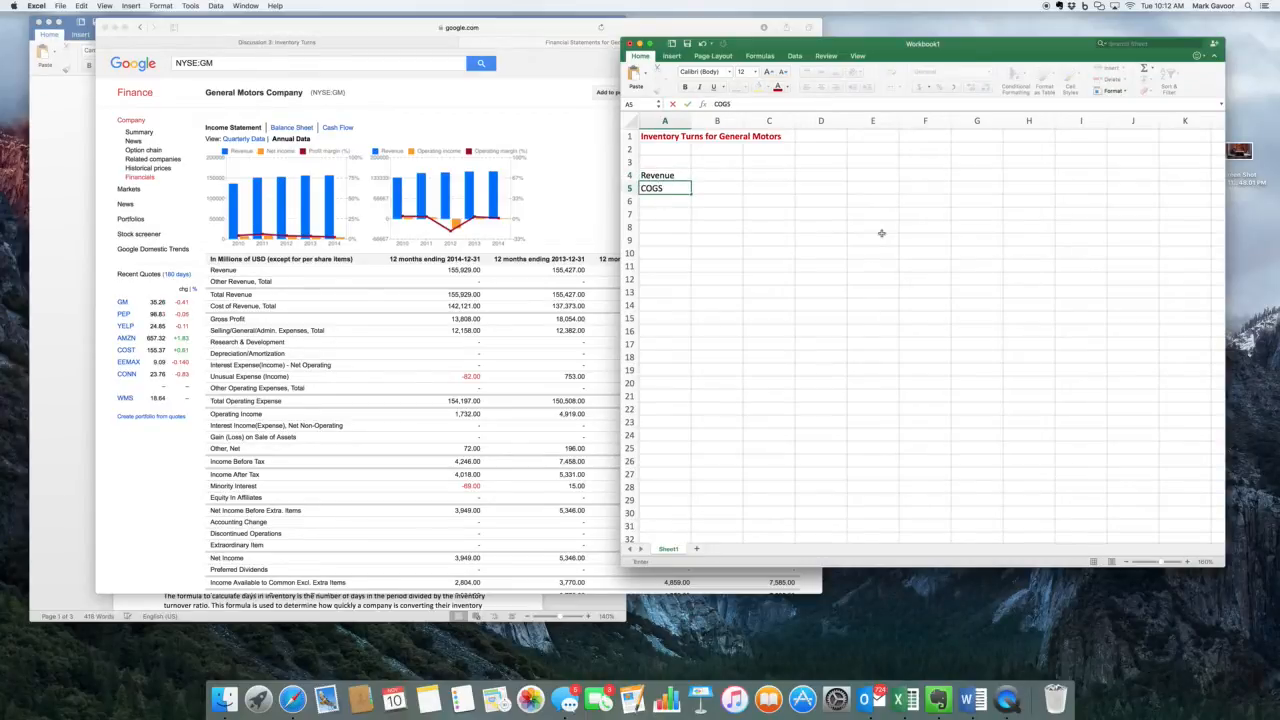
Enter the year headings 2014, 2013 and 2012 in cells B3 to D3.
left_click(726, 161)
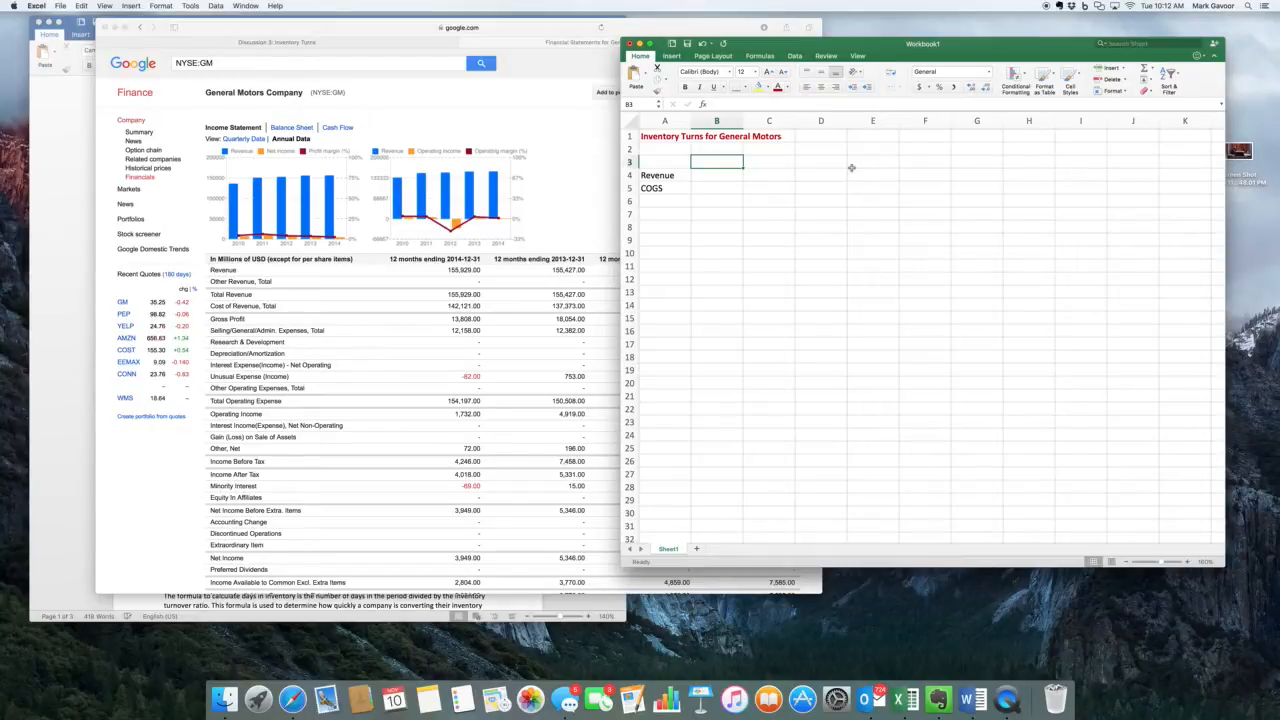
type("214")
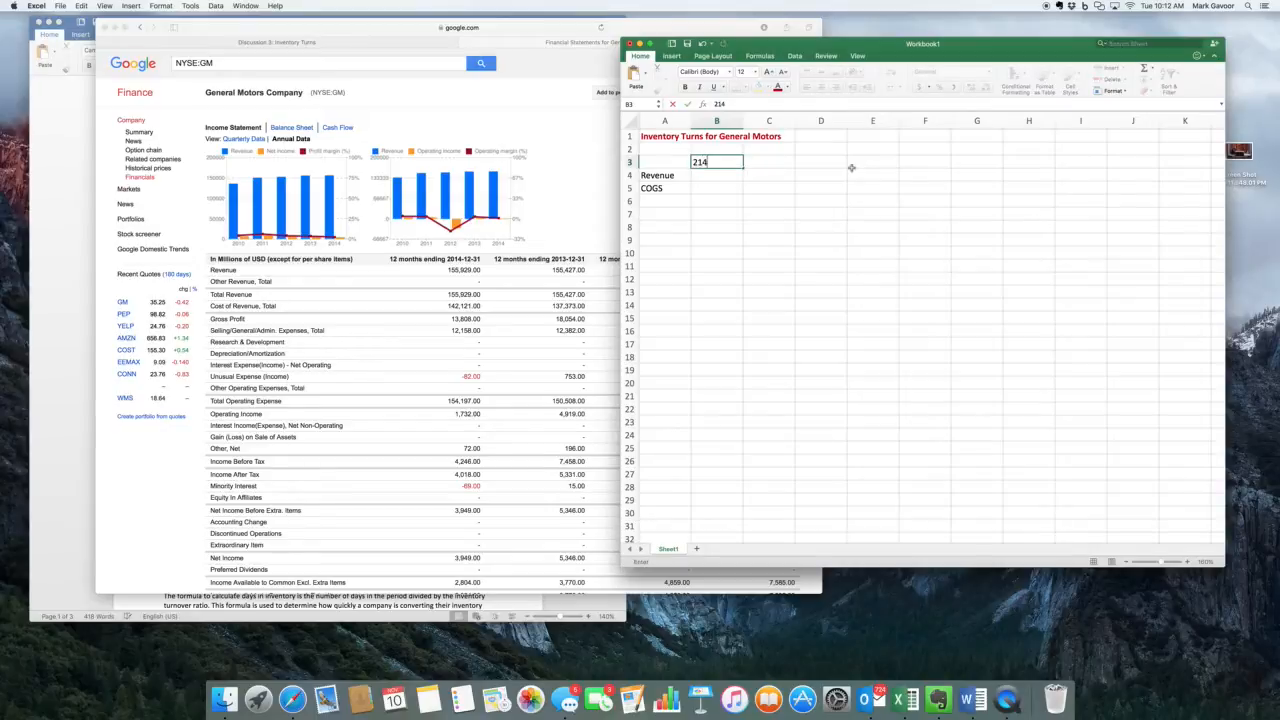
key("BackSpace")
key("BackSpace")
type("014")
key("Tab")
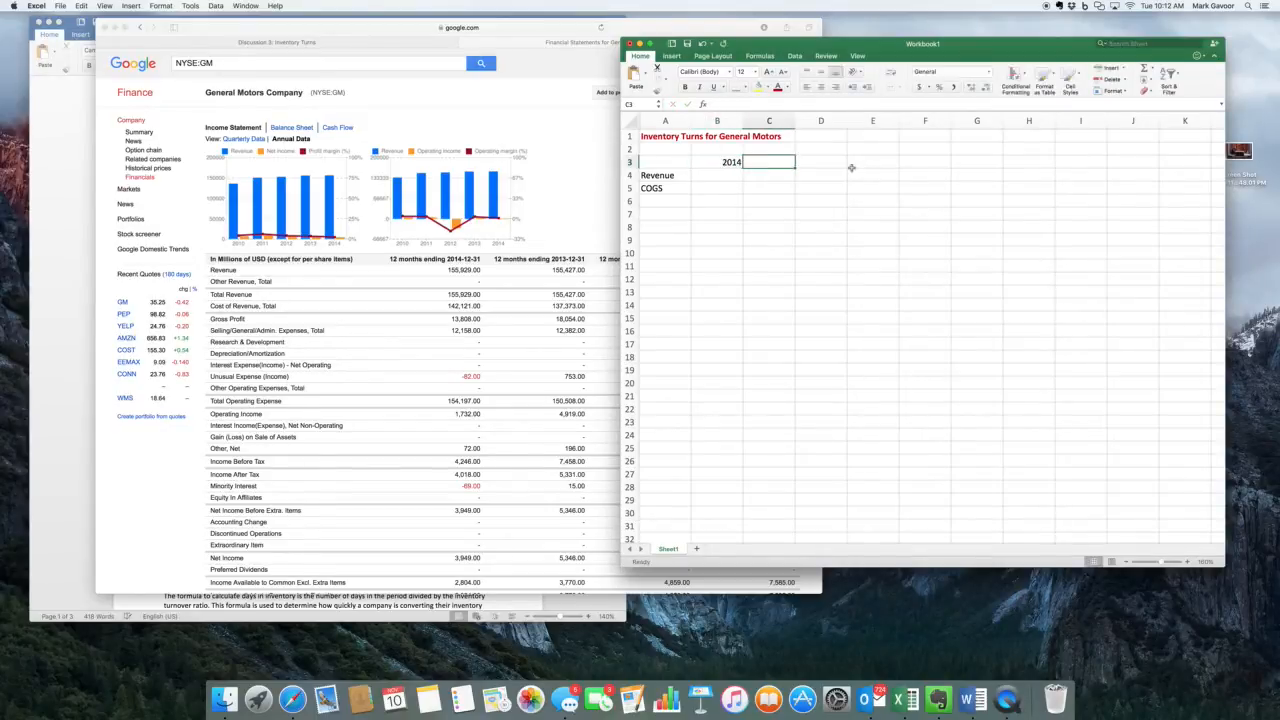
type("2013")
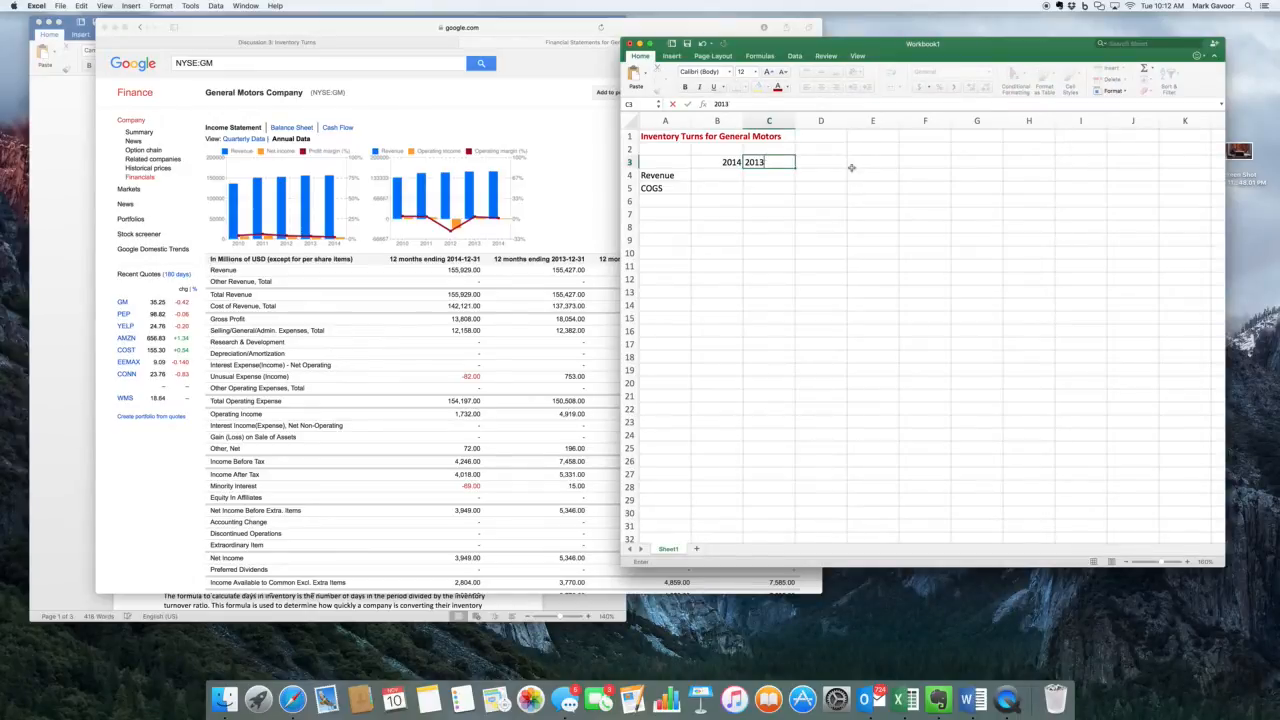
key("Tab")
type("2012")
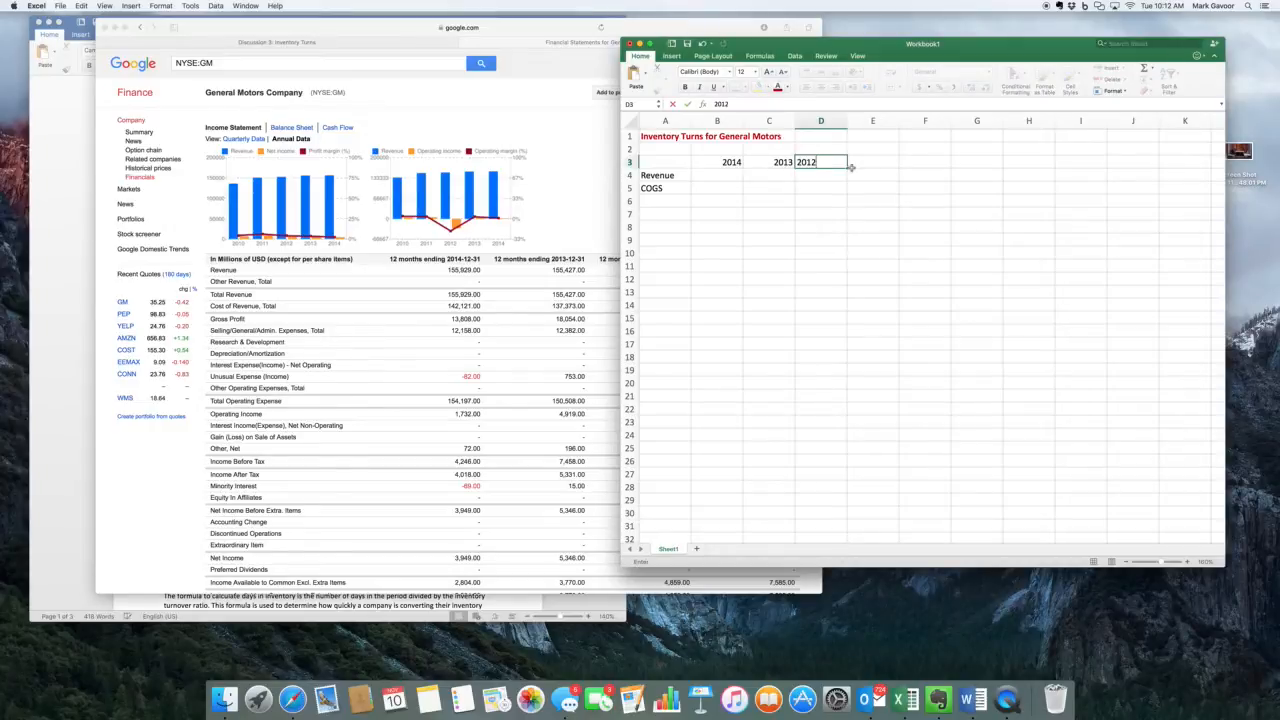
key("Return")
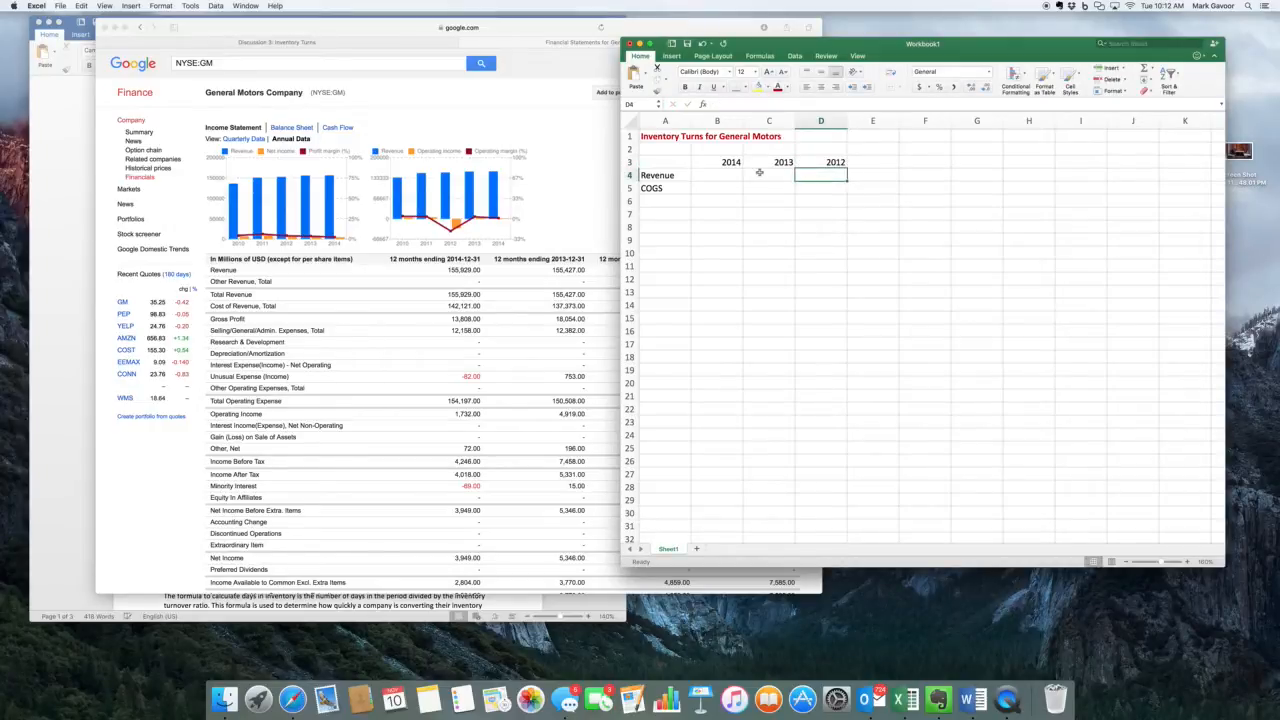
Enter General Motors' revenue of 155929 for 2014 in B4 and 155427 for 2013 in C4.
left_click(720, 175)
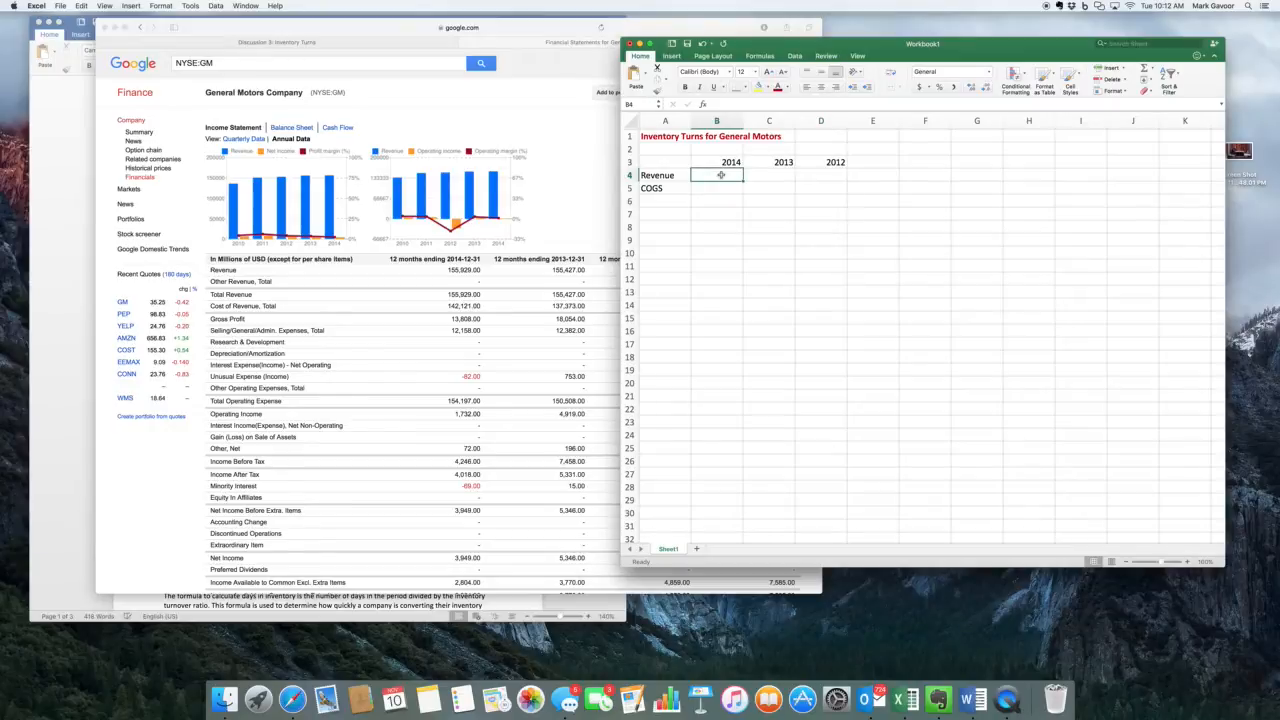
type("155")
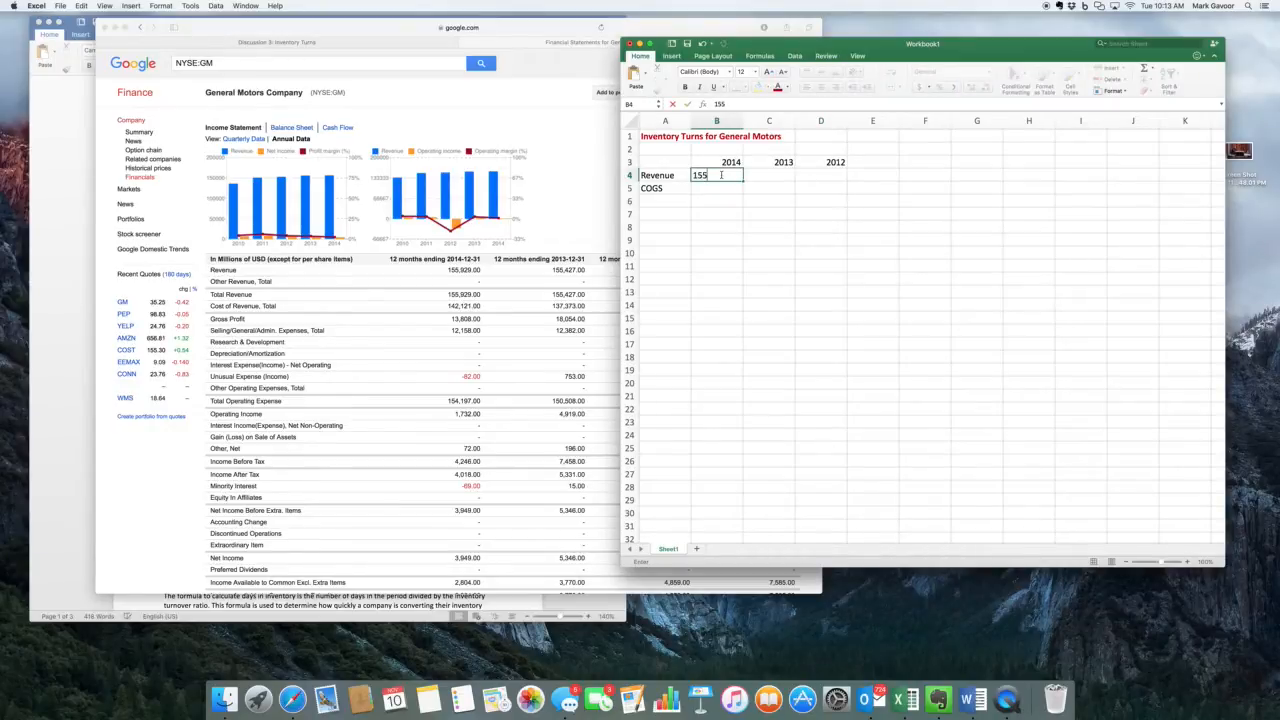
type("929")
key("Tab")
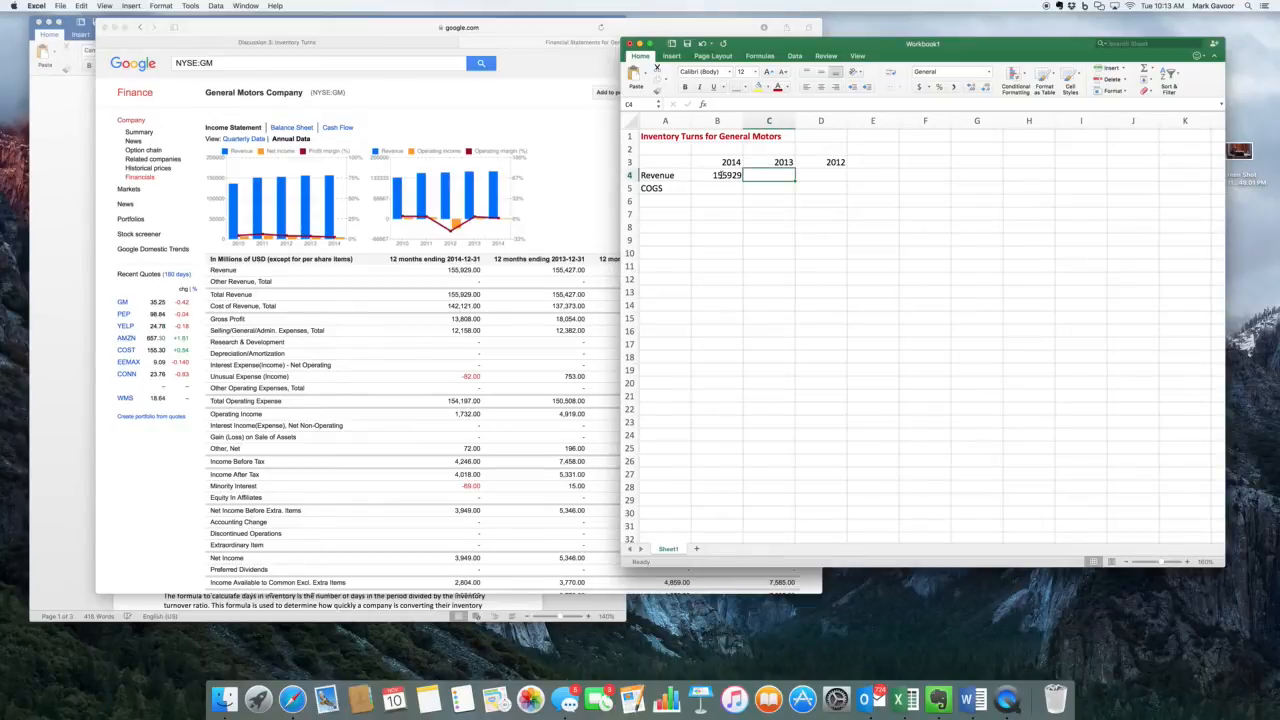
type("155")
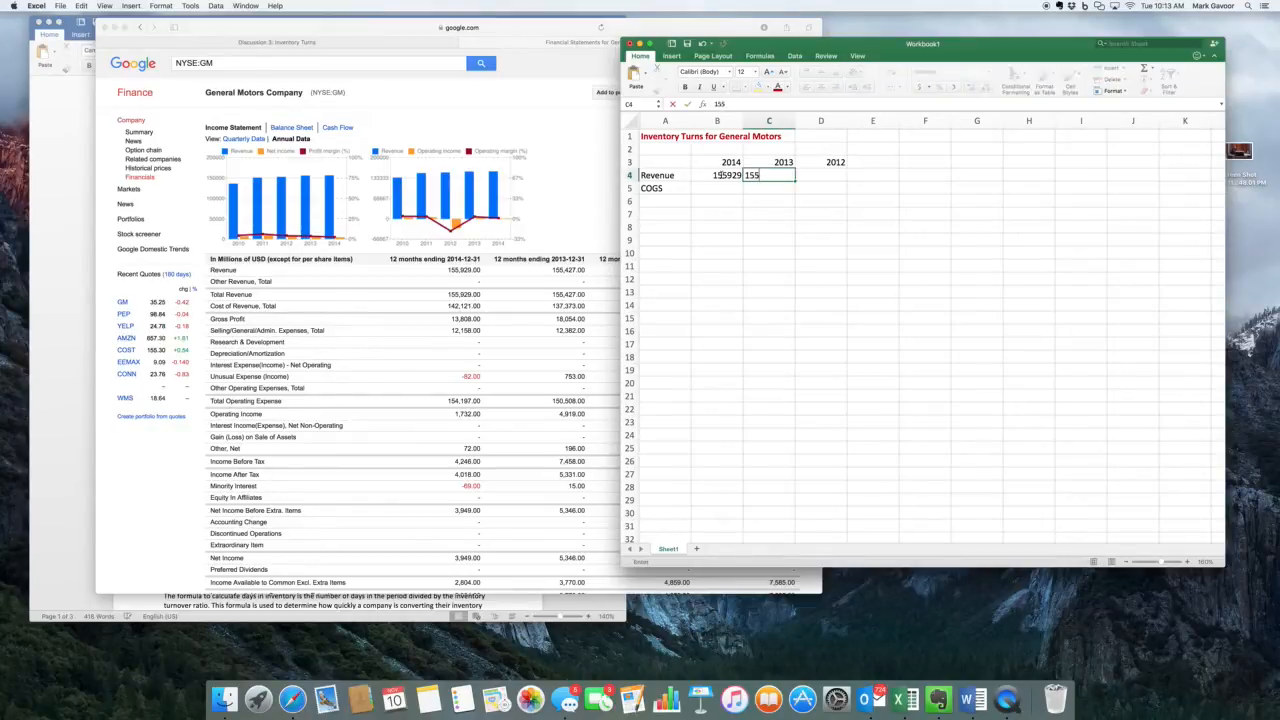
type("427")
key("Tab")
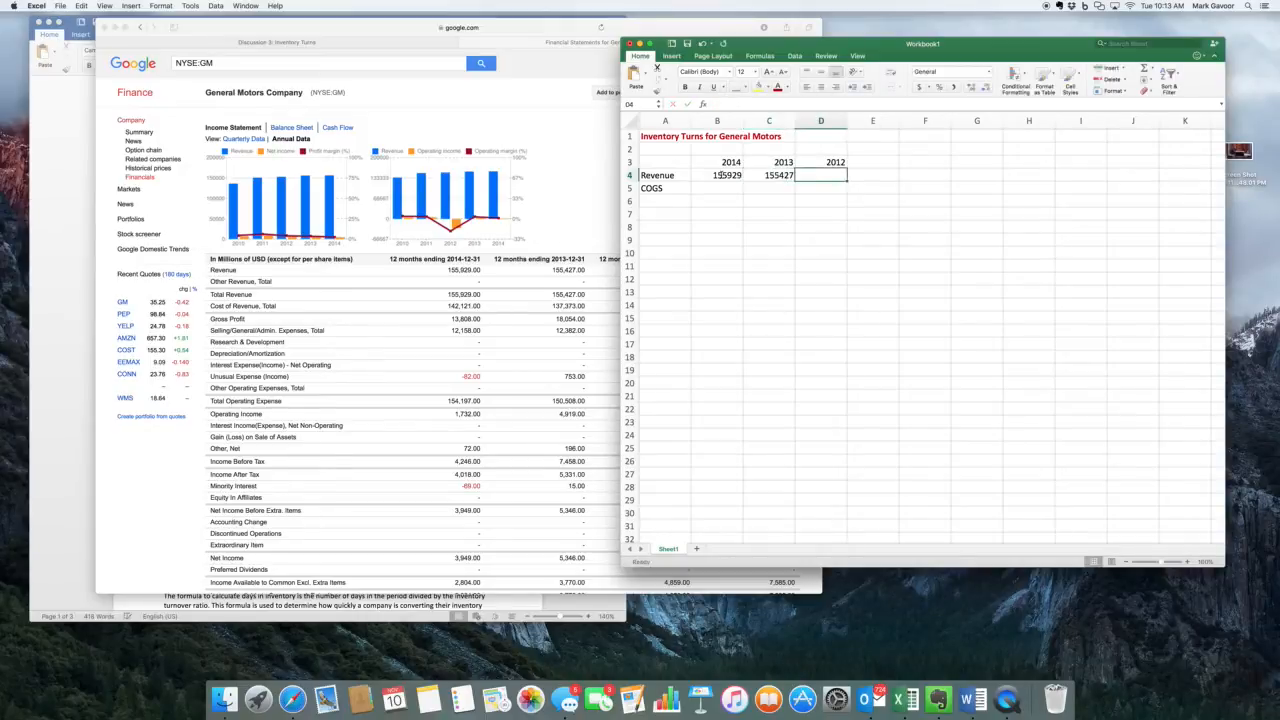
Narrow the browser window so the 2012 income statement column shows beside the workbook, and enter the 2012 revenue 152256 in D4.
left_click(537, 254)
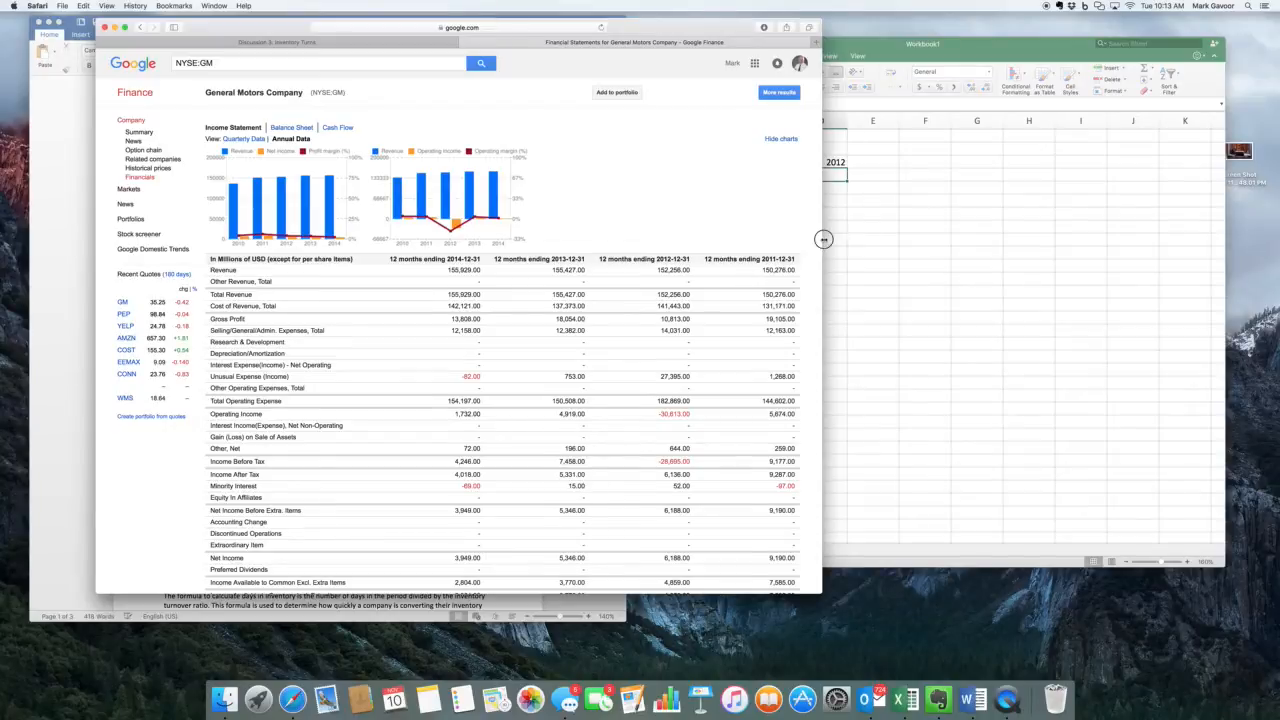
left_click_drag(823, 239, 722, 224)
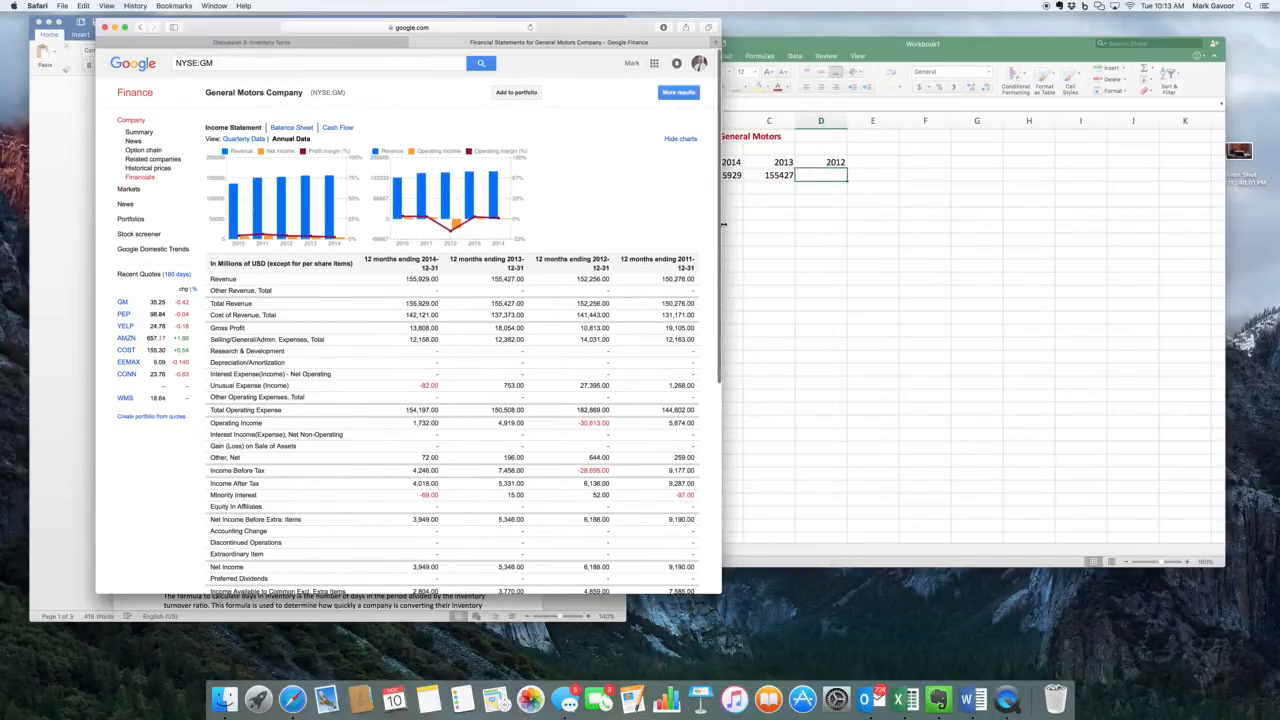
left_click(833, 175)
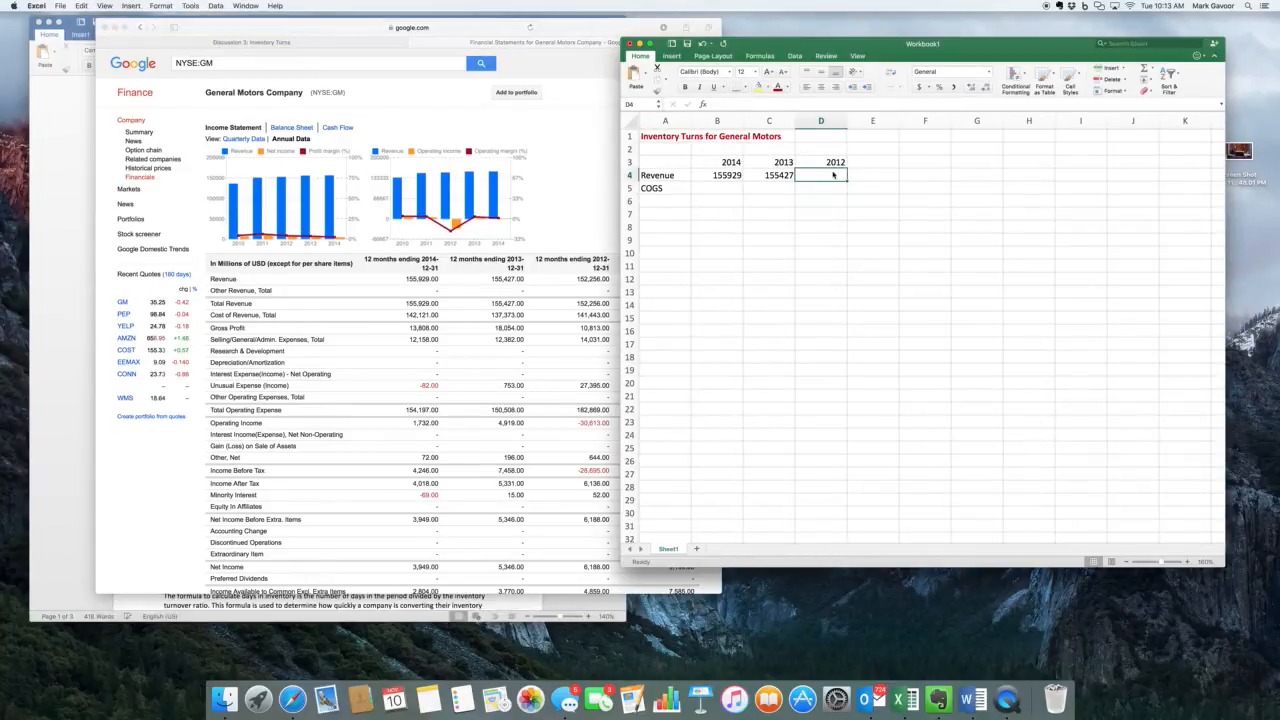
type("15")
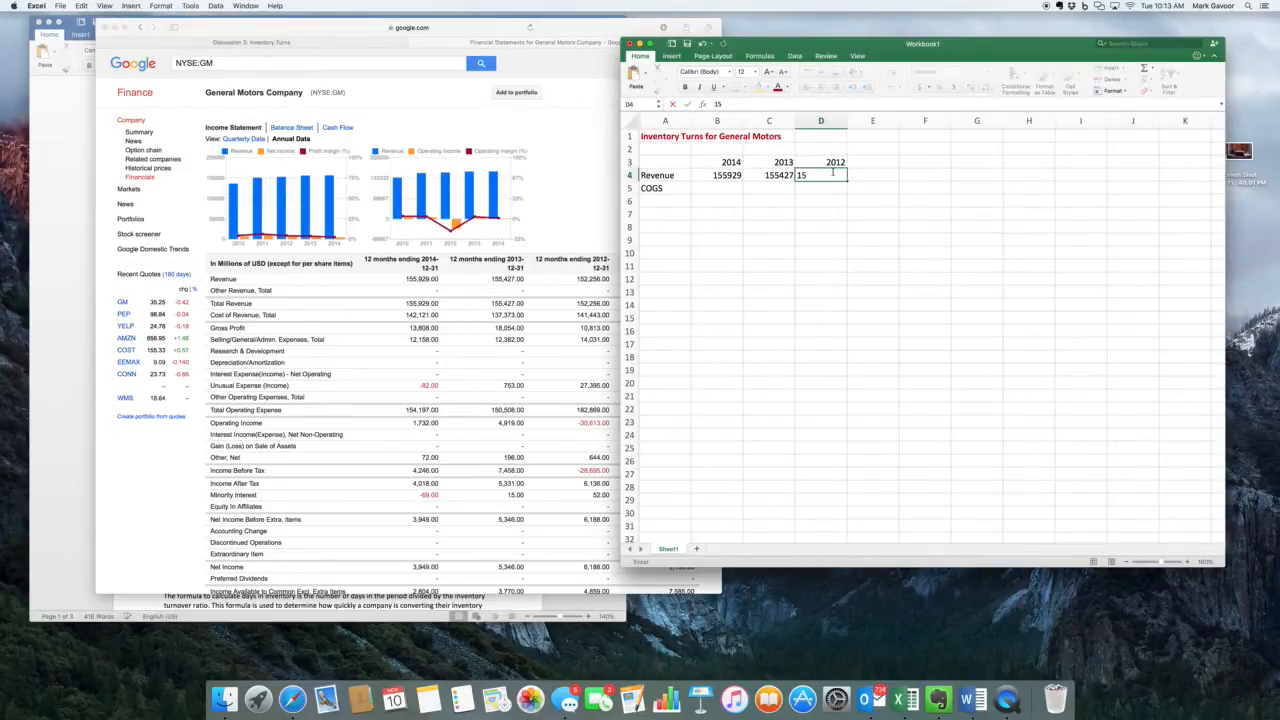
type("2256")
left_click(824, 202)
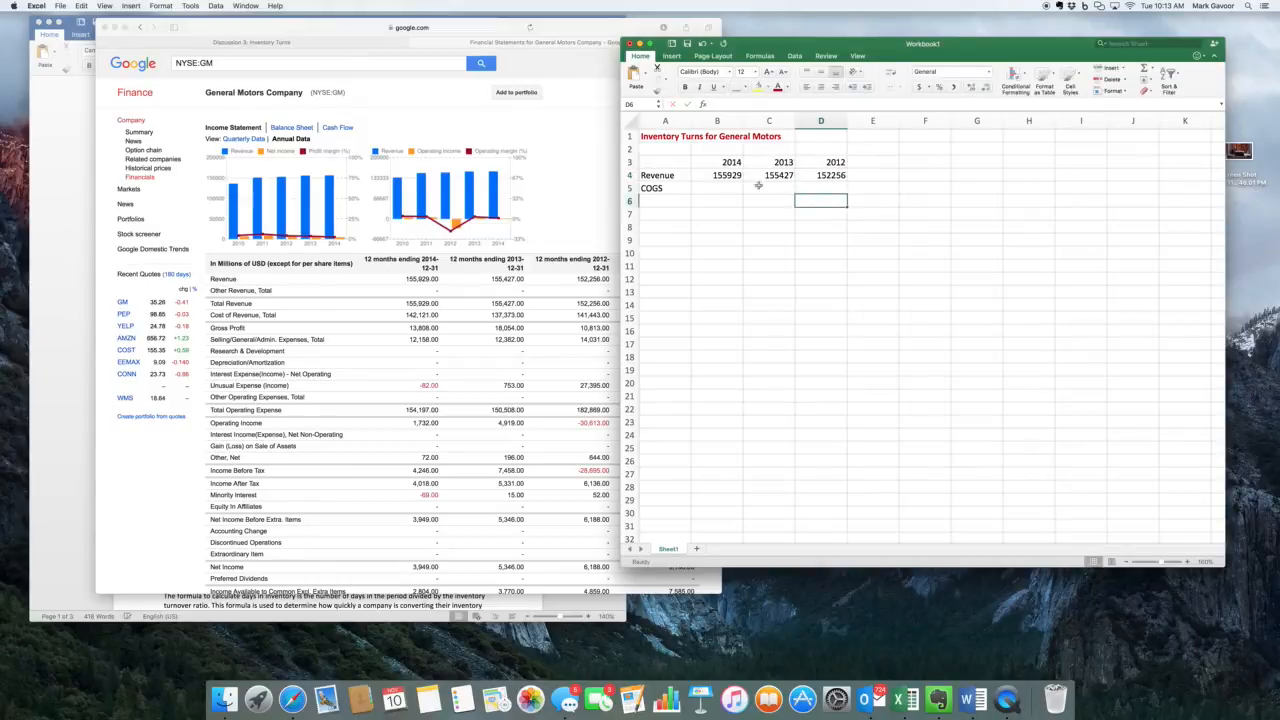
Fill the COGS row from Cost of Revenue, Total: 142121 in B5, 137373 in C5 and 141443 in D5.
left_click(724, 190)
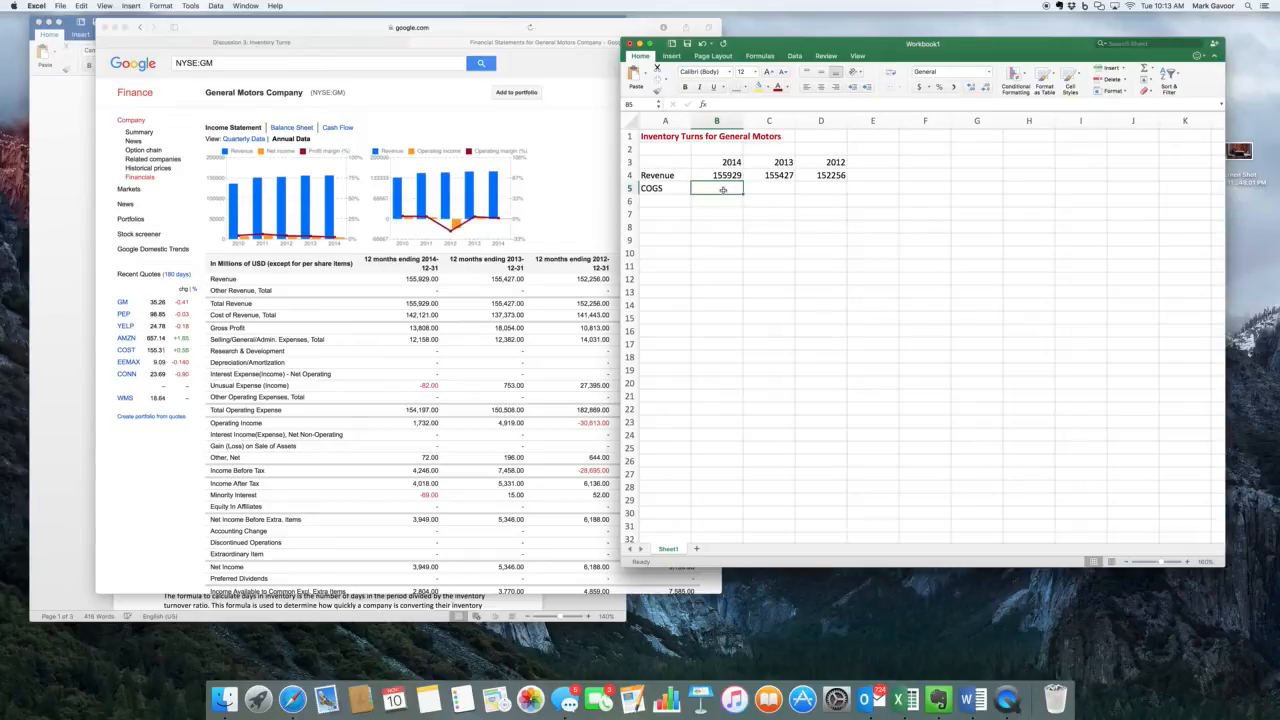
type("142")
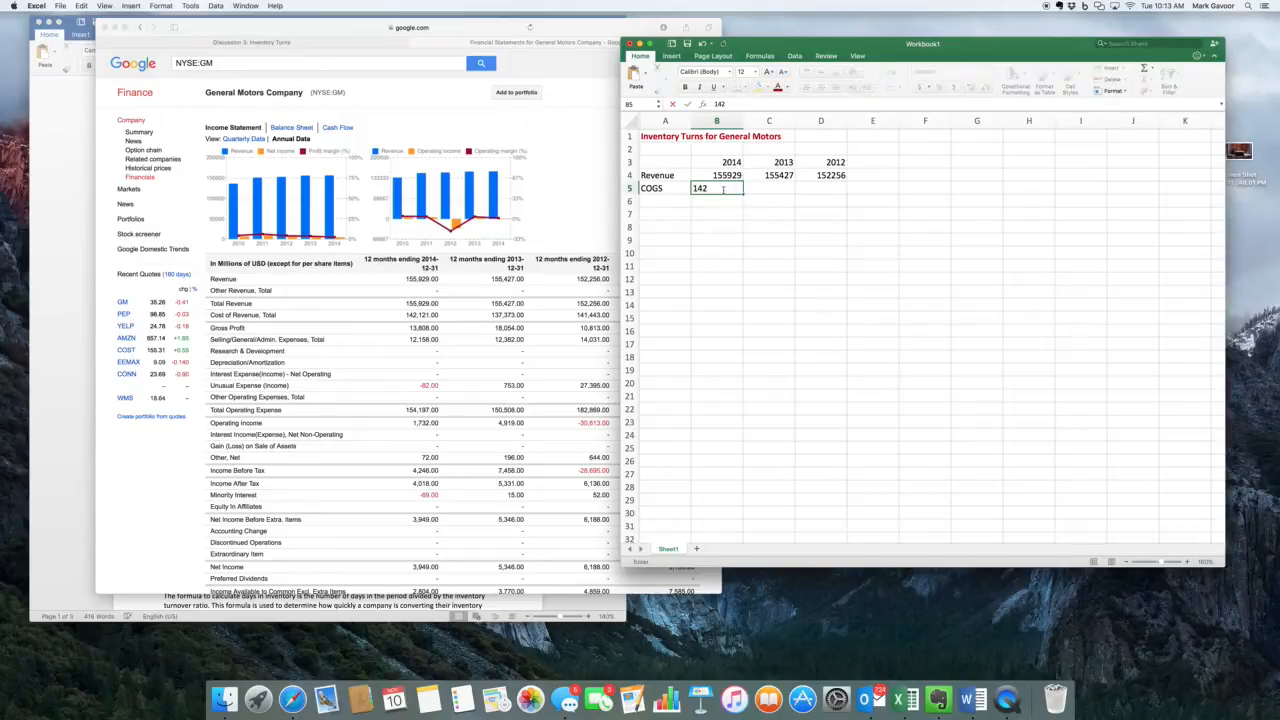
type("121")
key("Tab")
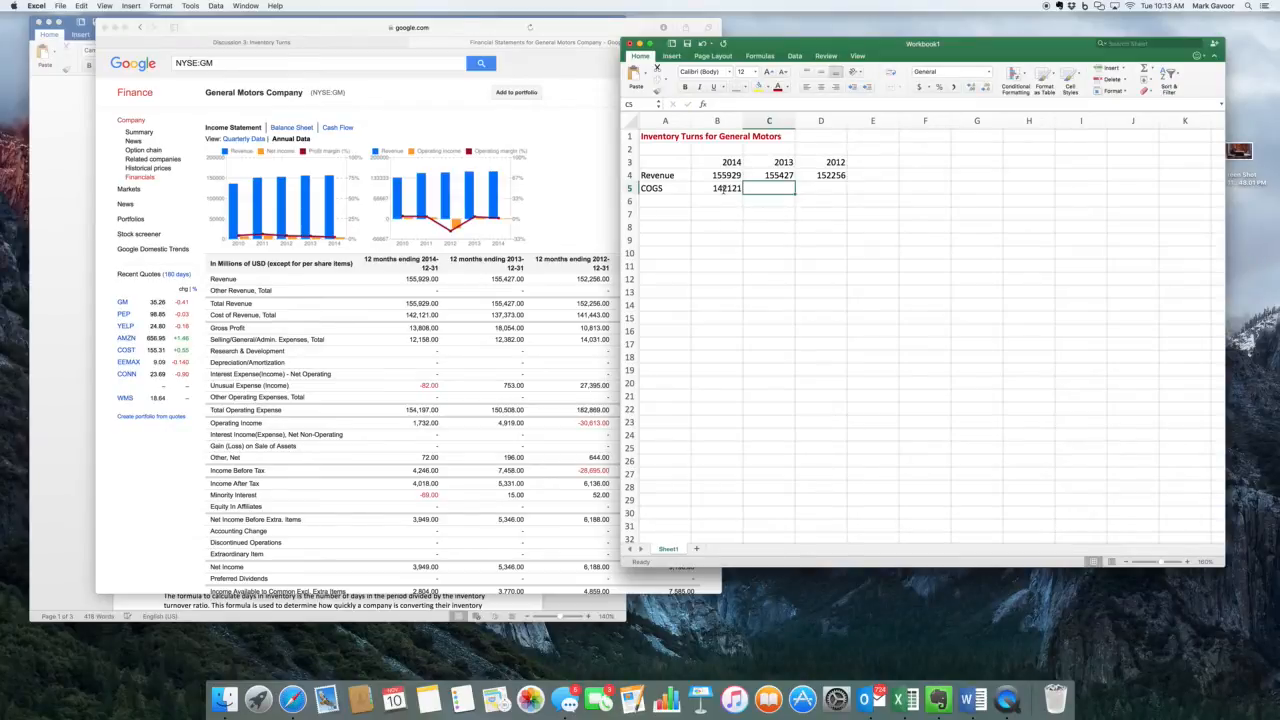
type("137373")
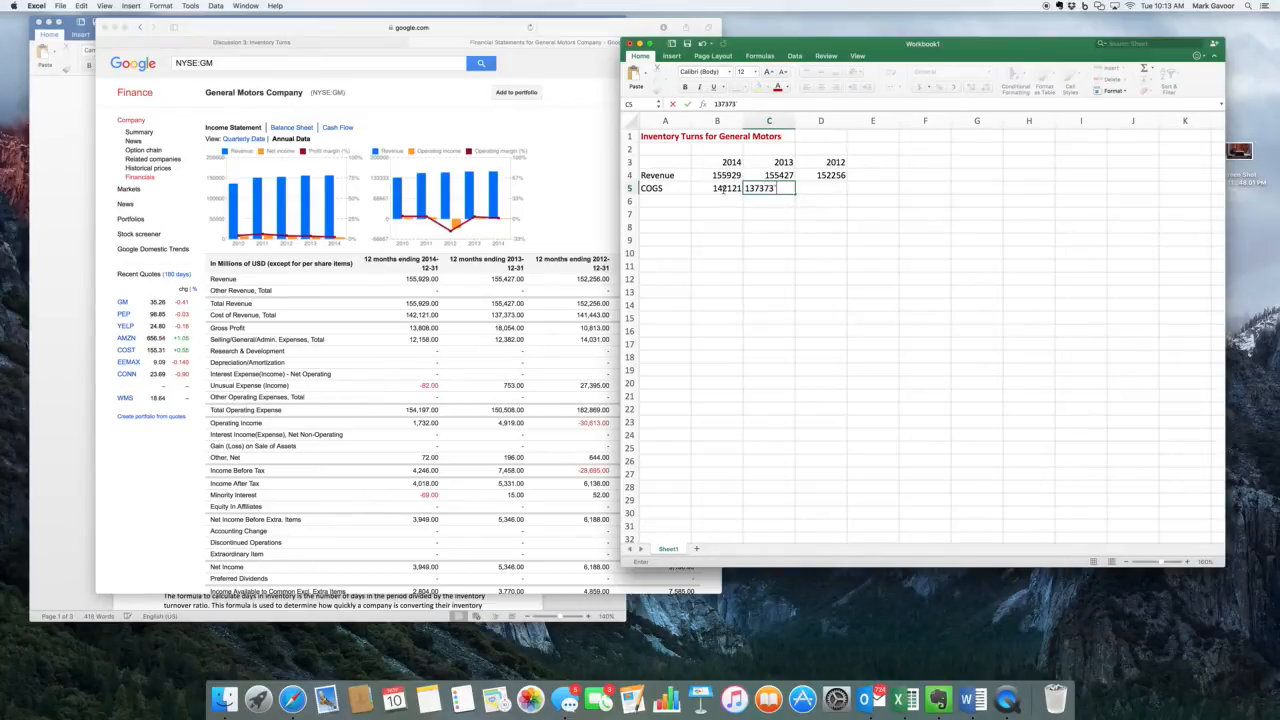
key("Tab")
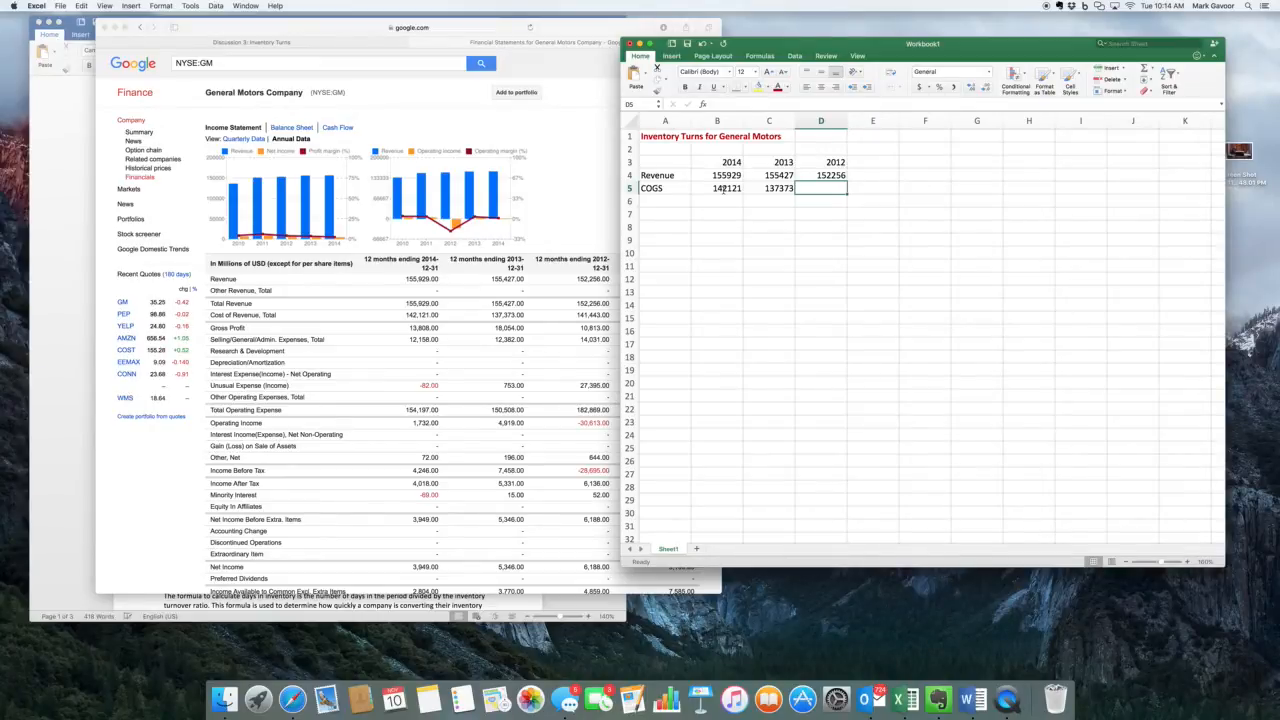
type("141443")
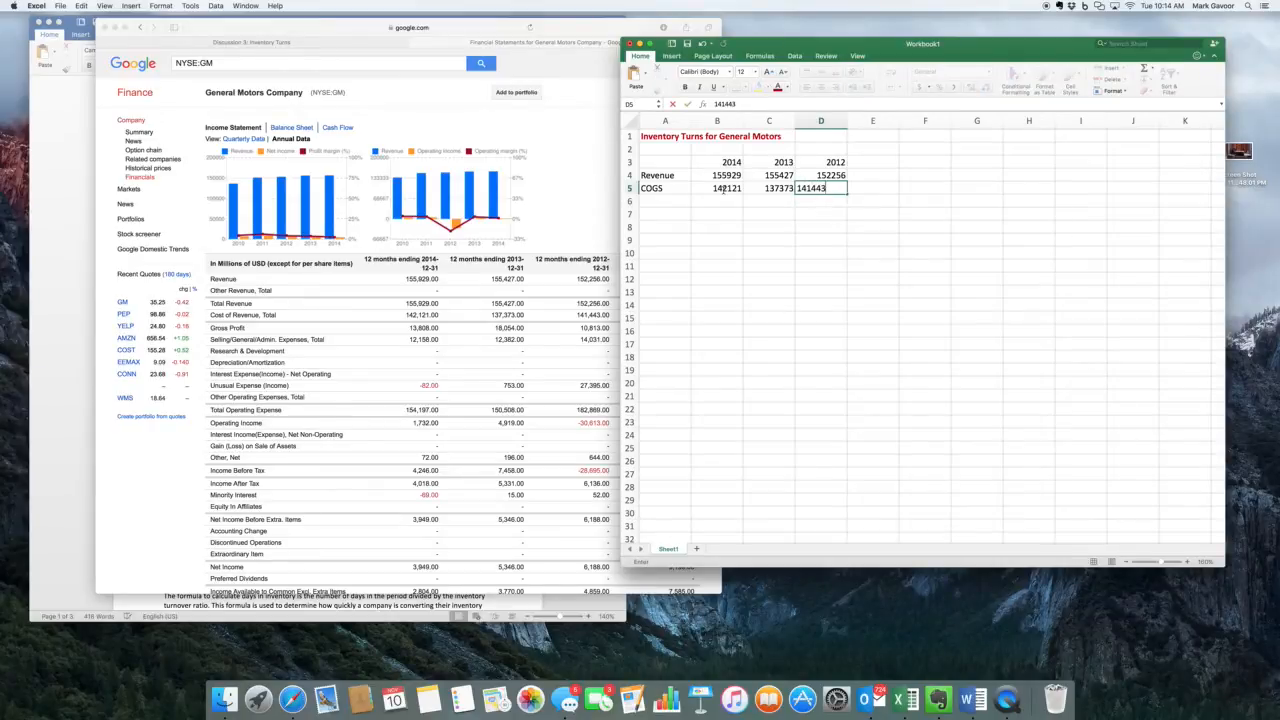
key("Return")
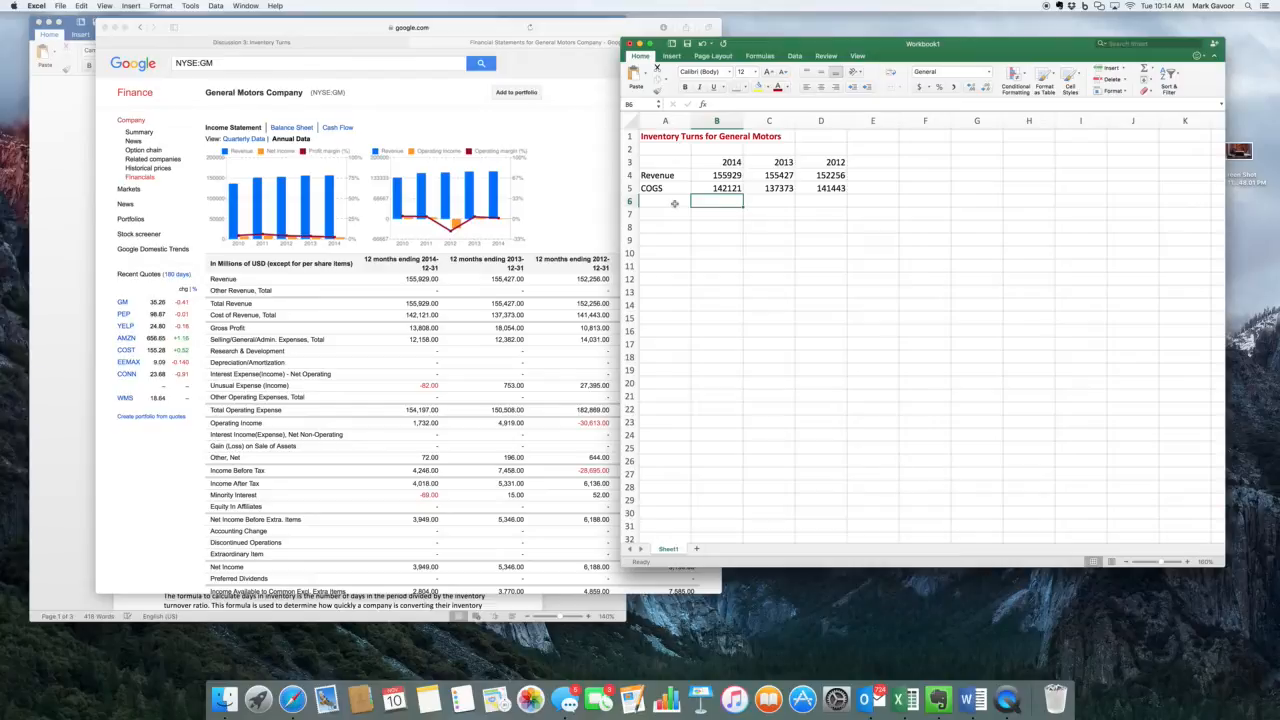
type("Inv")
key("BackSpace")
key("BackSpace")
key("BackSpace")
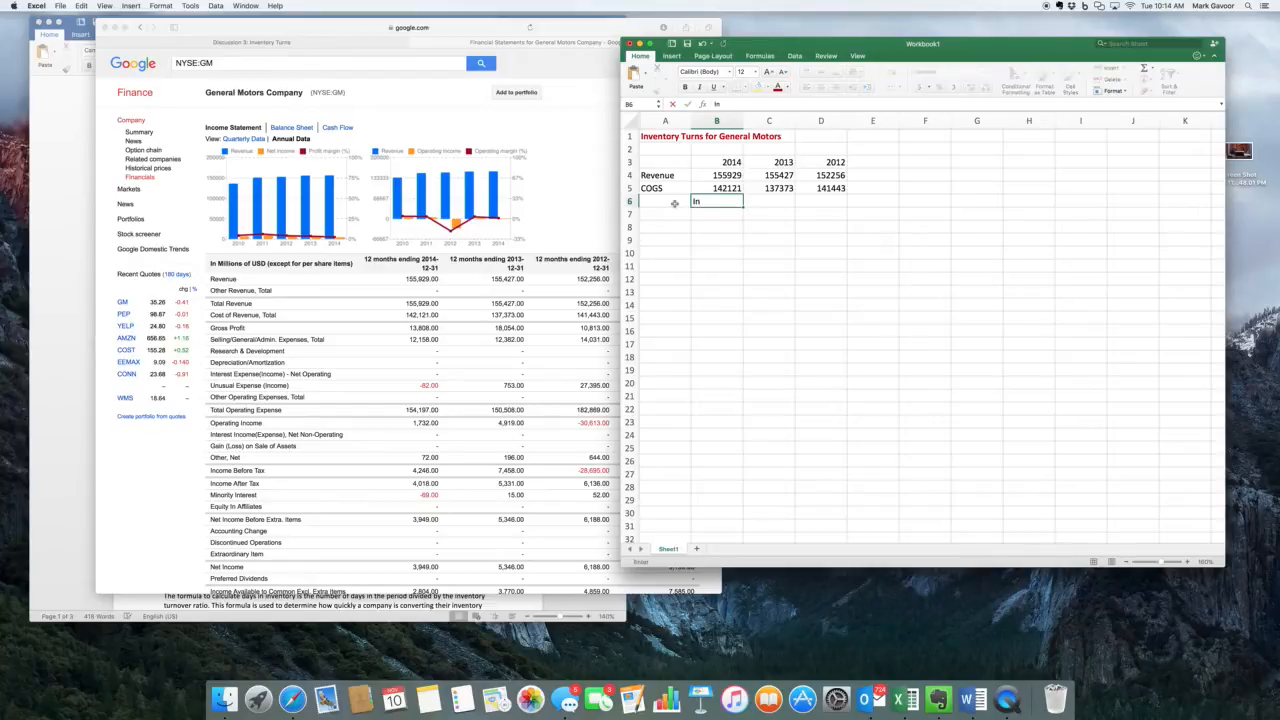
Enter the row label Inventory in cell A6, below COGS.
left_click(674, 203)
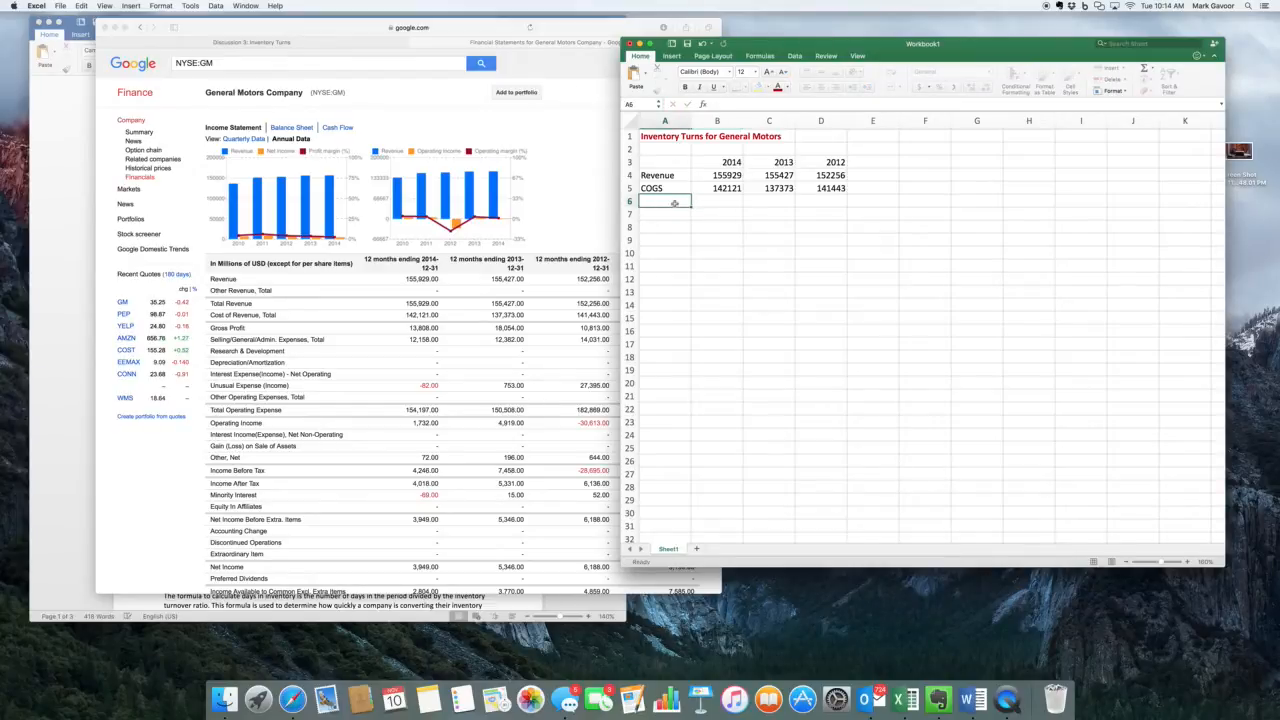
type("Inventory")
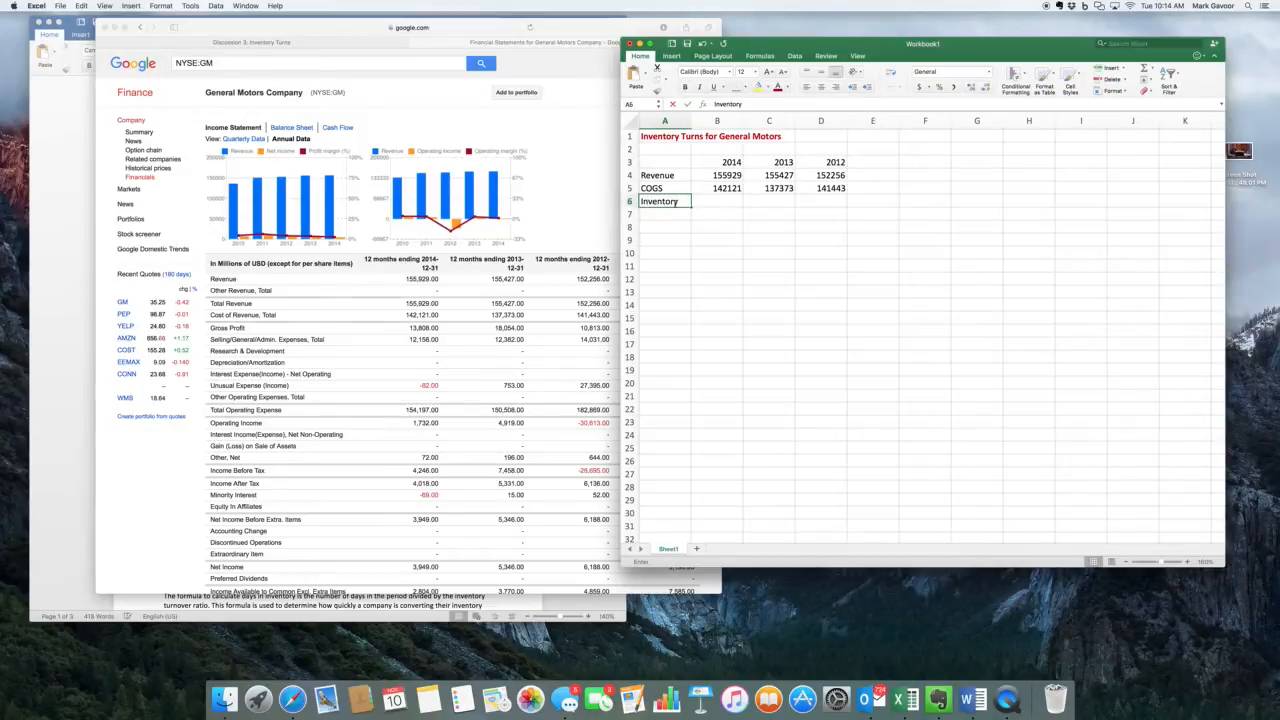
key("Tab")
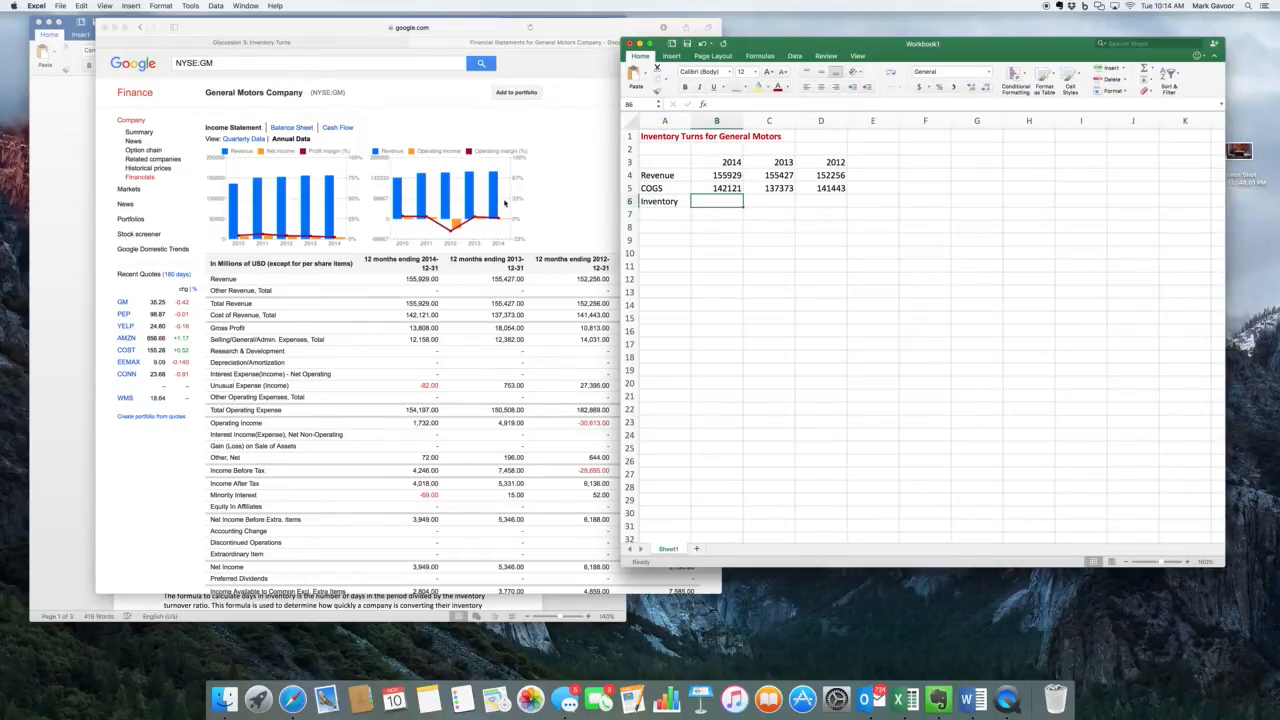
Show General Motors' annual balance sheet and shift the workbook window aside so the Total Inventory figures through 2012 stay readable.
left_click(306, 129)
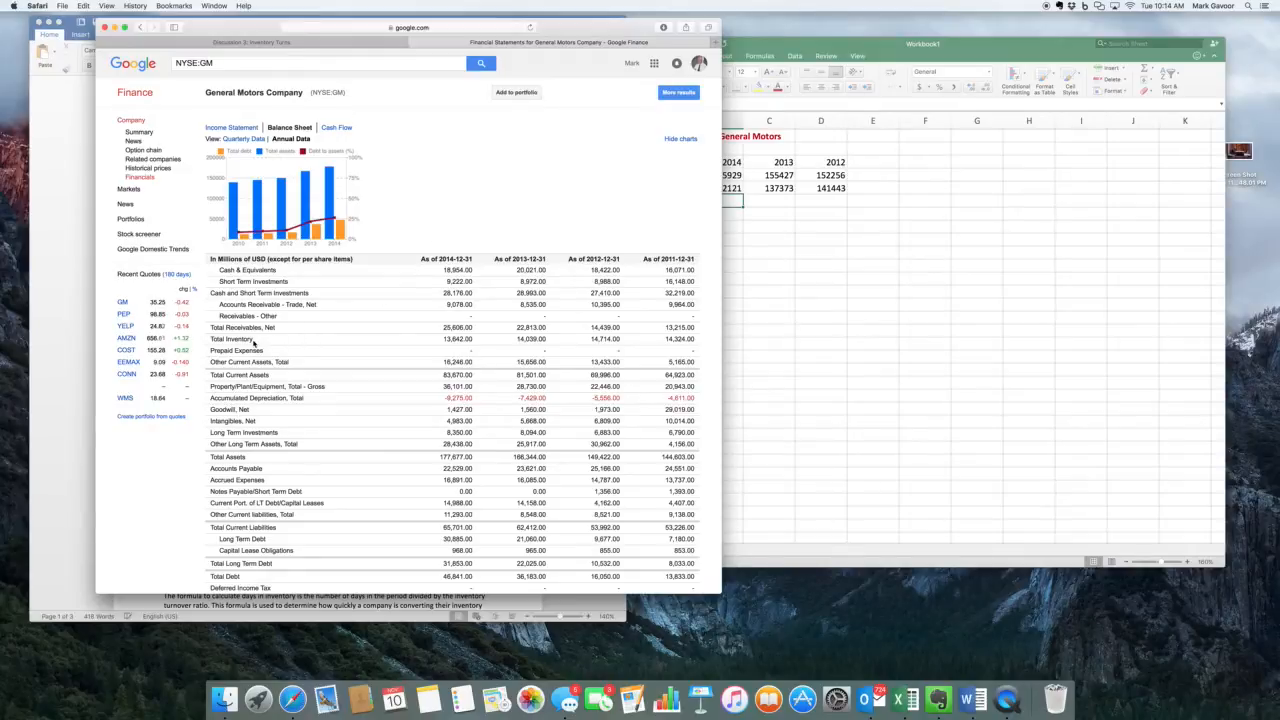
left_click(842, 288)
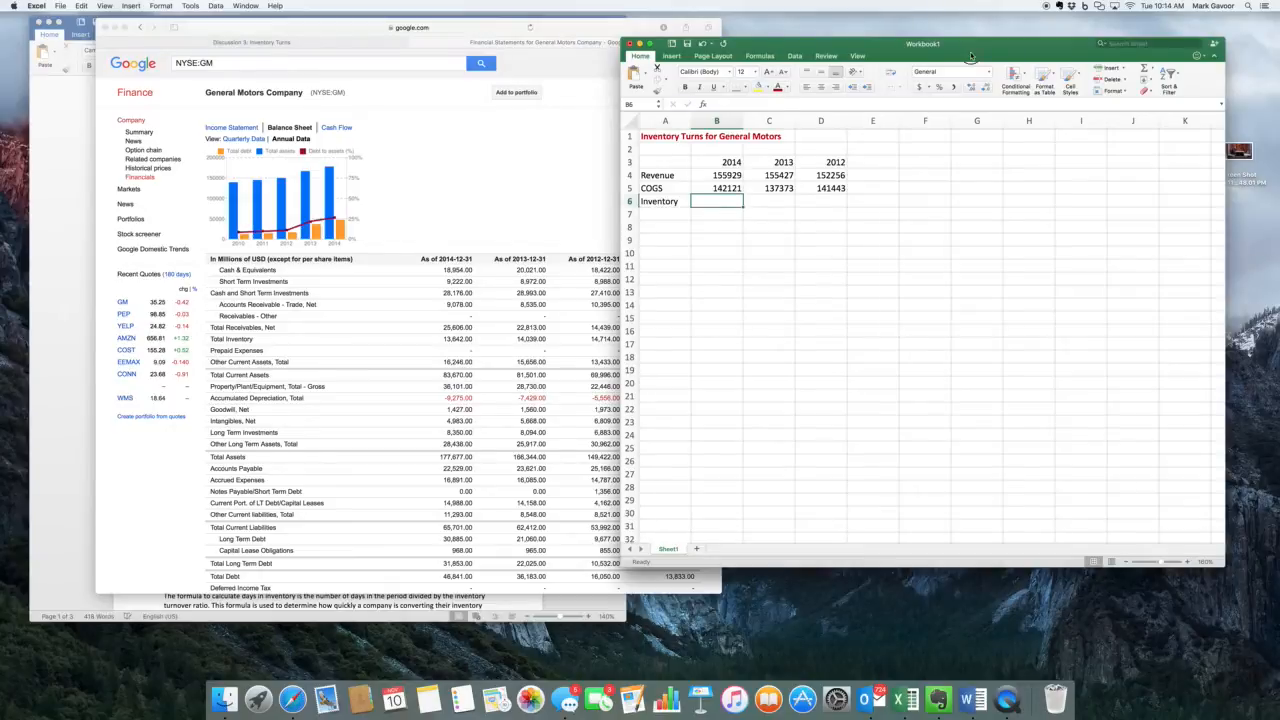
left_click_drag(970, 55, 1007, 110)
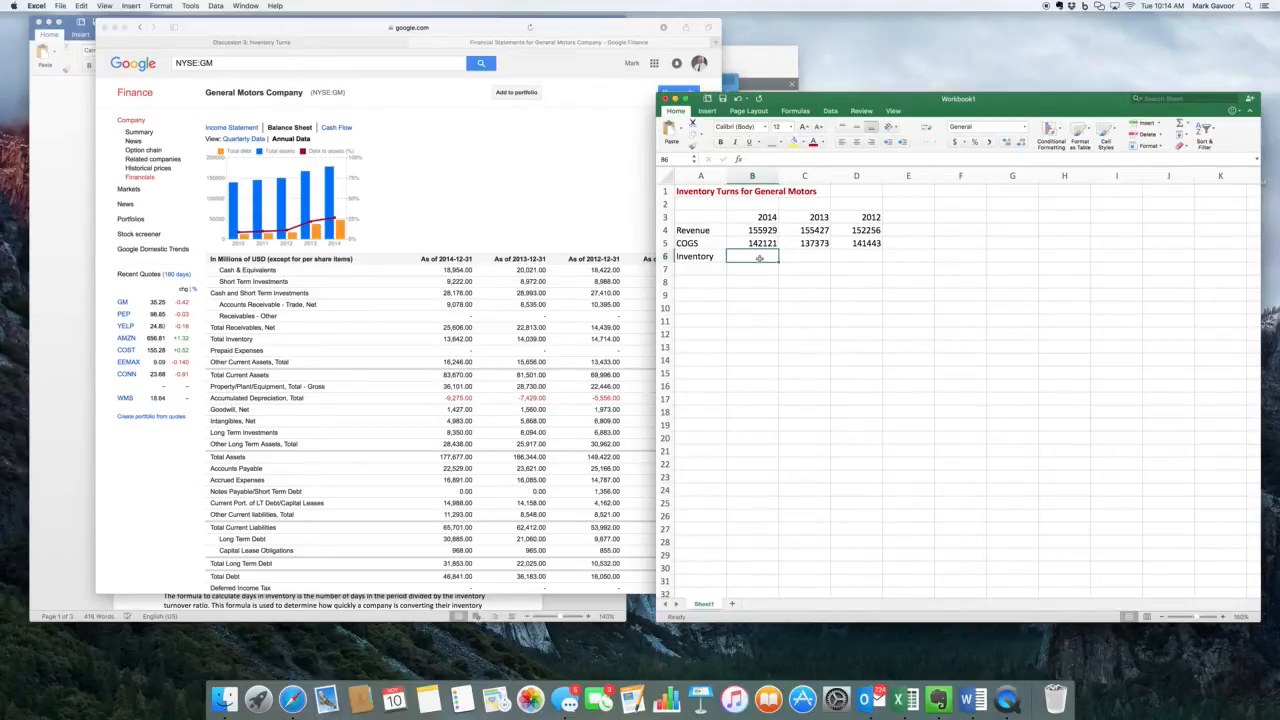
Fill the Inventory row from Total Inventory: 13642 in B6, 14039 in C6 and 14714 in D6.
type("13")
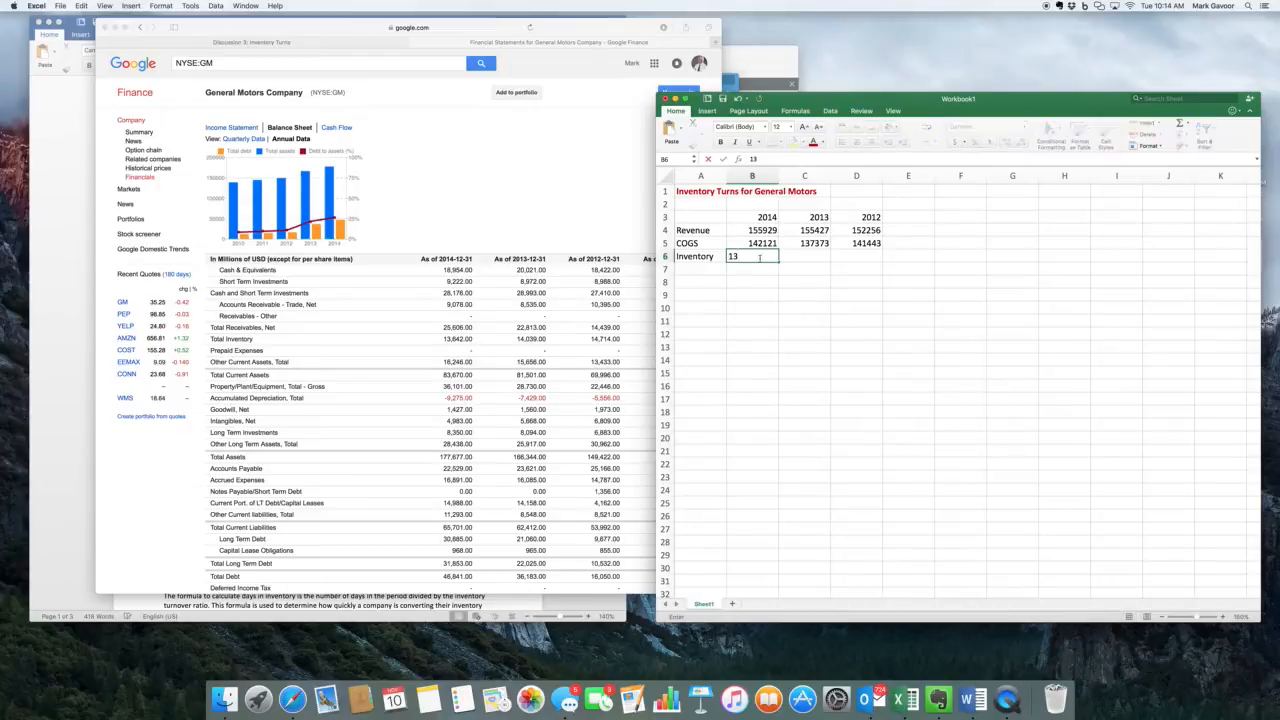
type("642")
key("Tab")
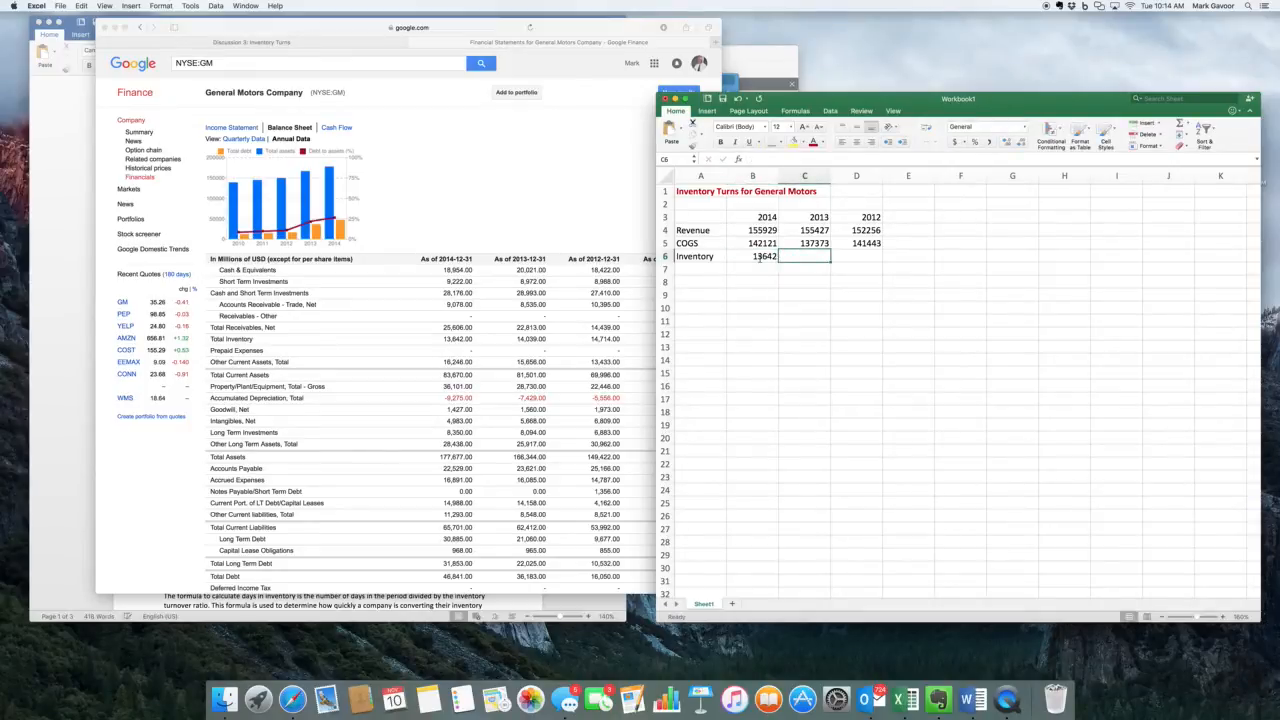
type("14039")
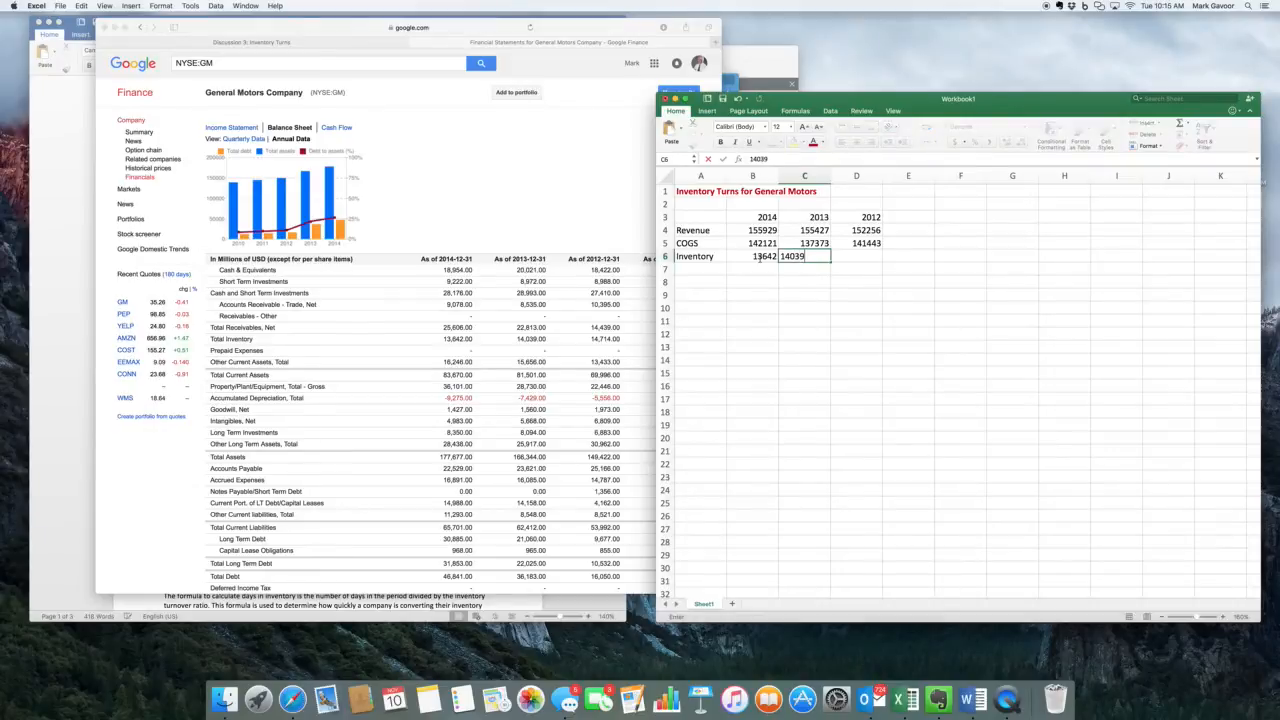
key("Tab")
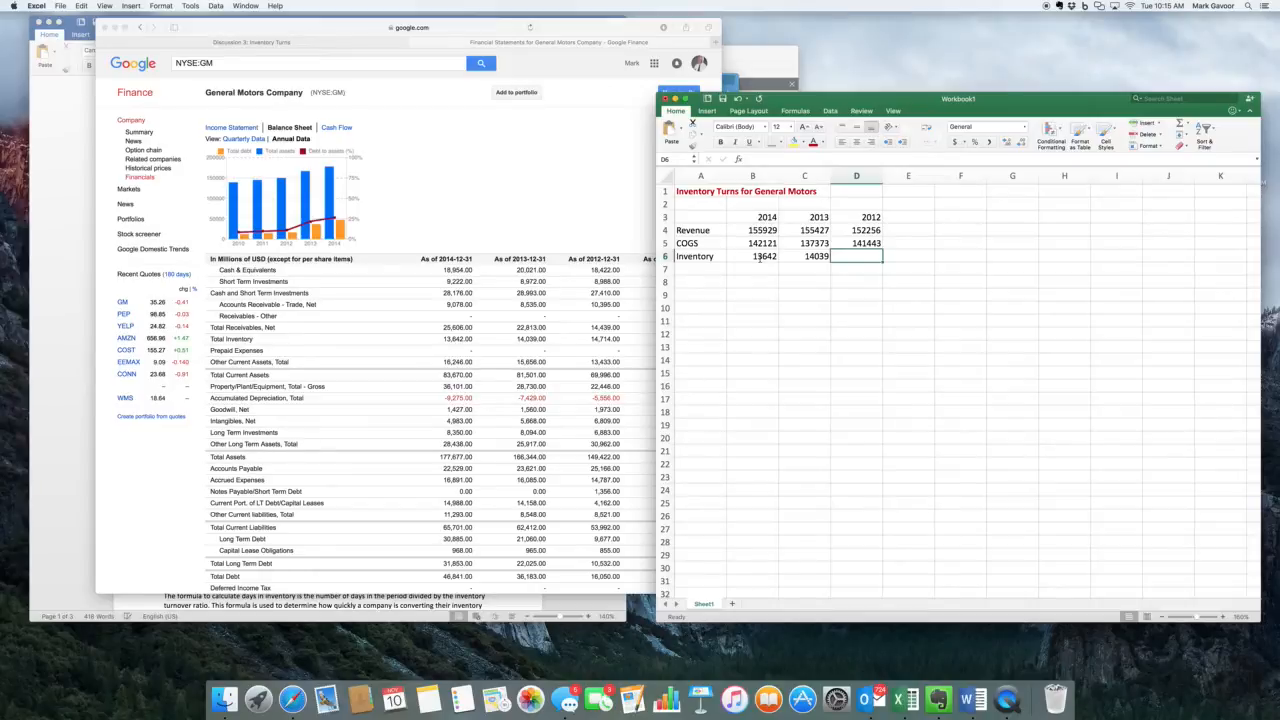
type("14714")
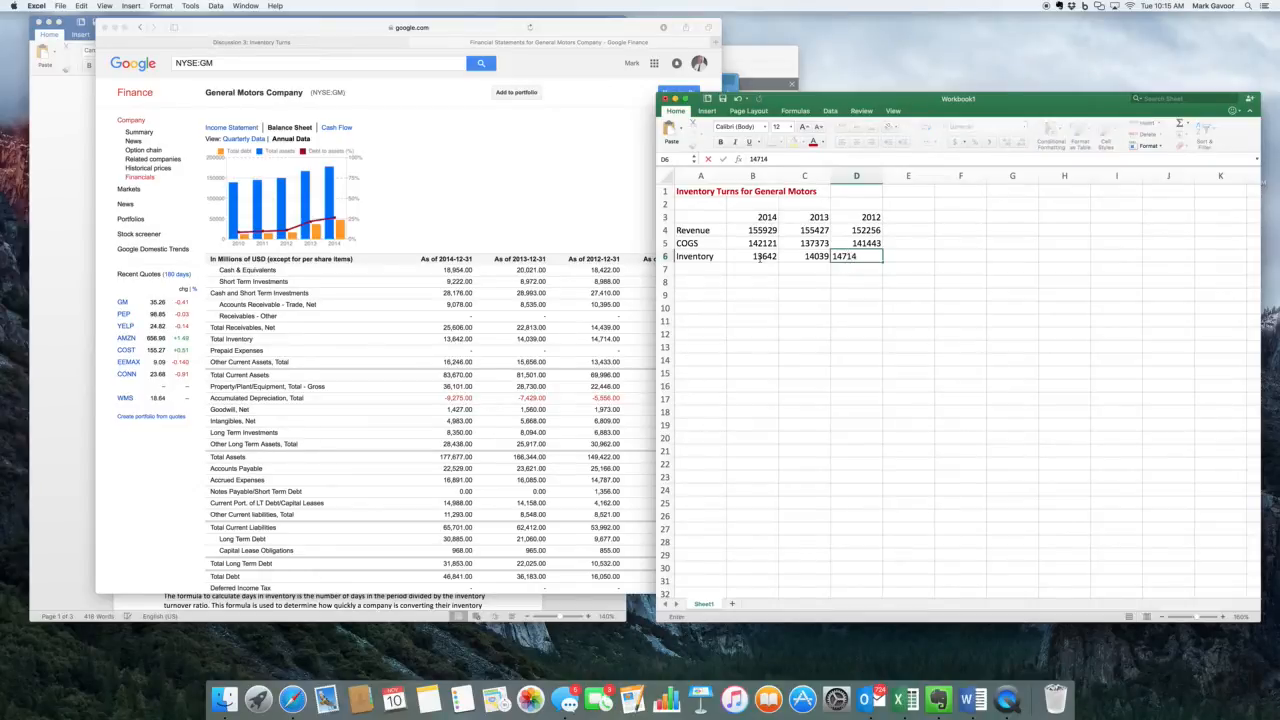
key("Return")
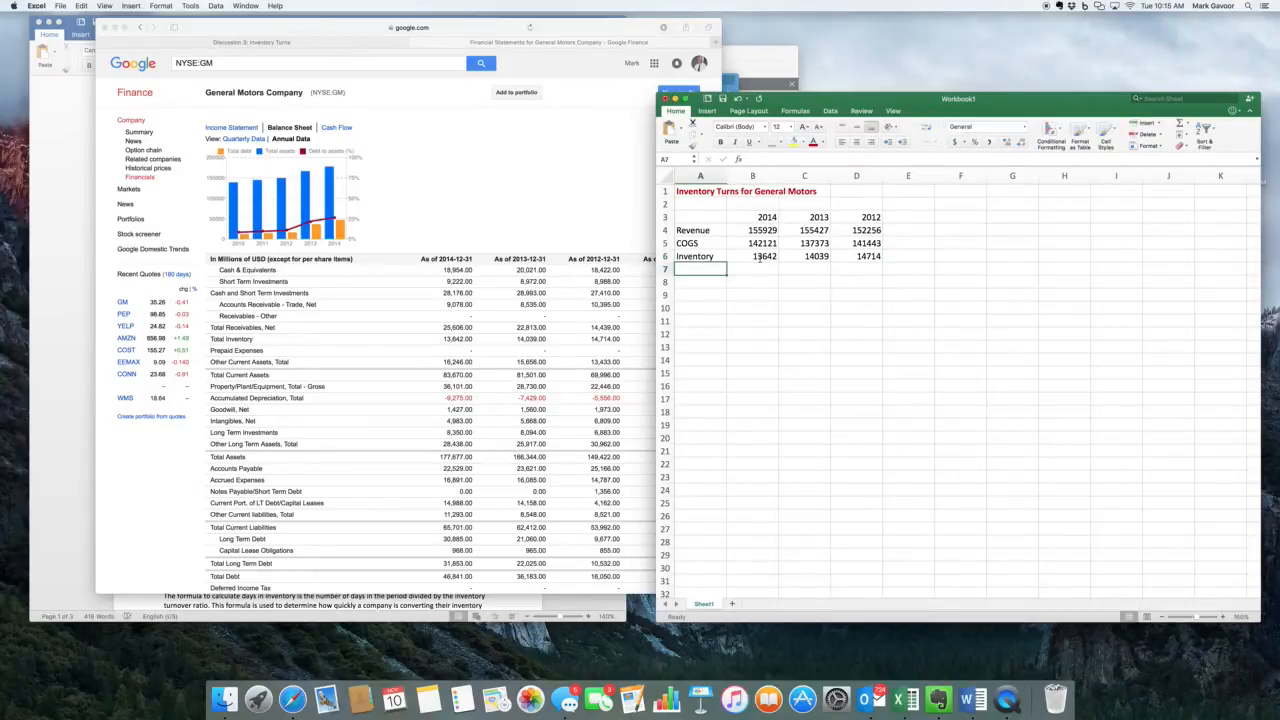
Enter the row label "Avg Inv" in cell A7, below Inventory.
type("Avera")
key("BackSpace")
key("BackSpace")
key("BackSpace")
type("g I")
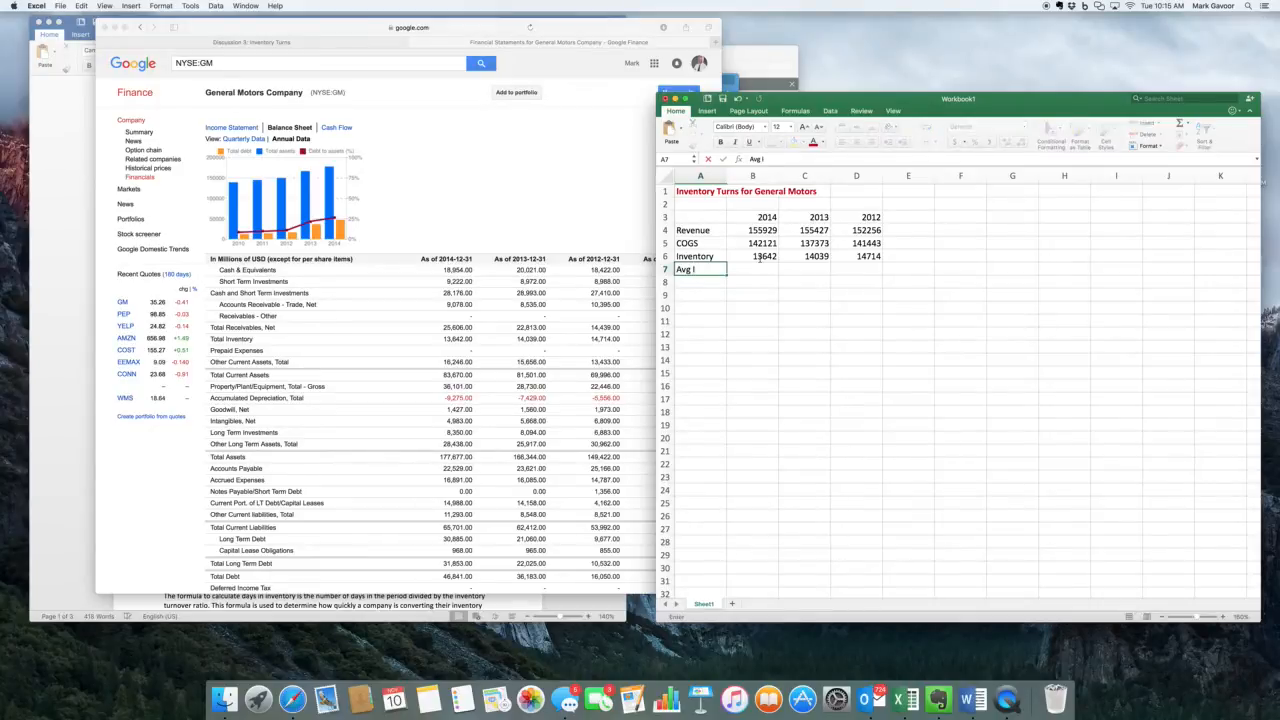
type("nv")
key("Tab")
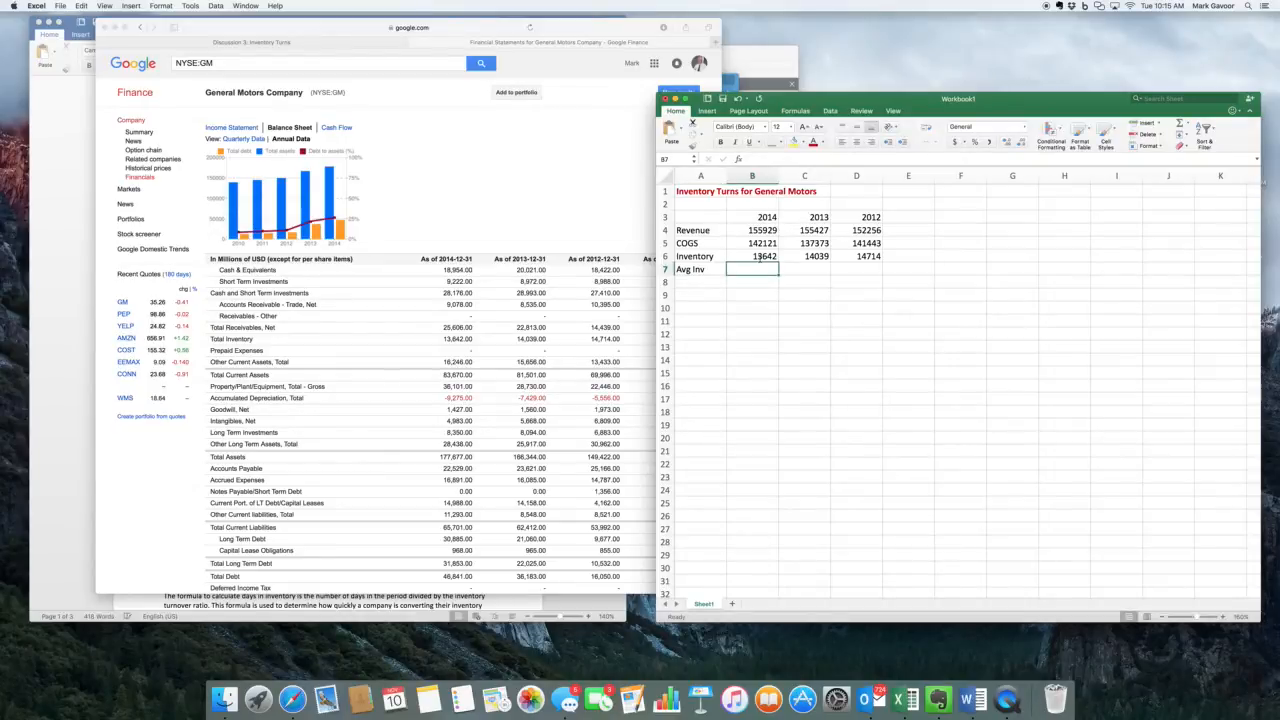
Calculate the 2014 average inventory in B7 as the average of B6:C6.
type("=av")
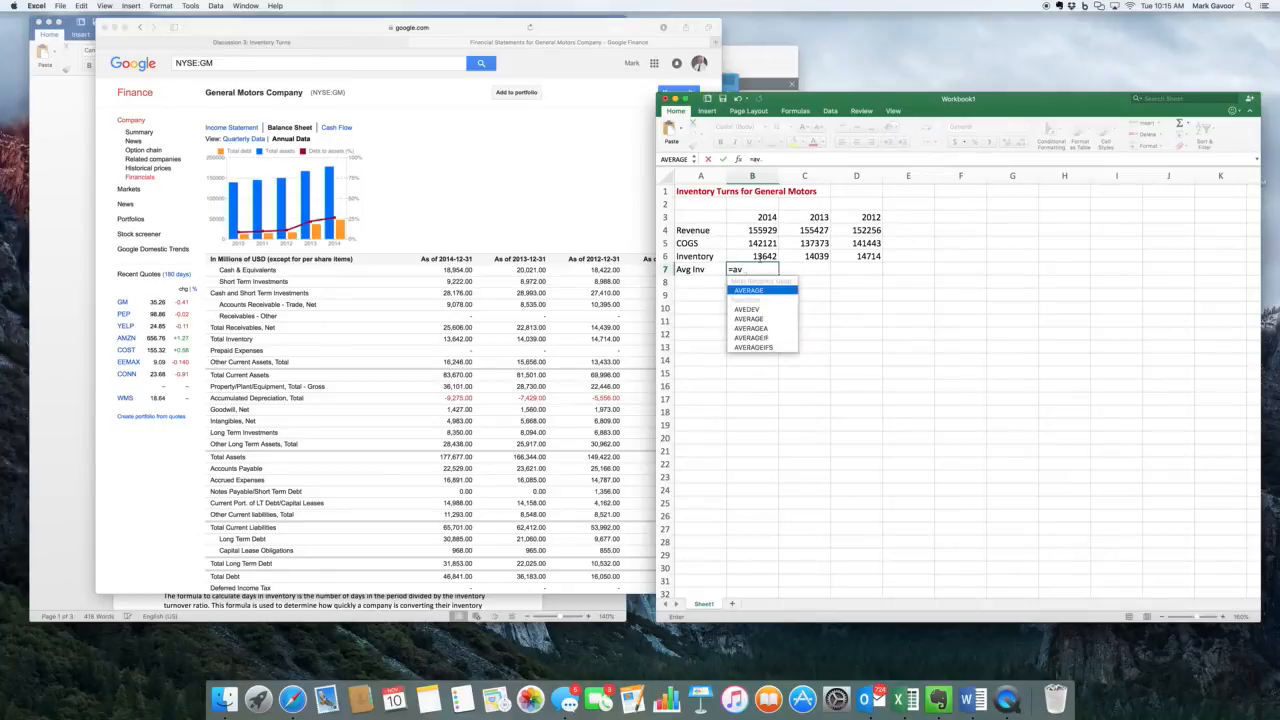
type("erage")
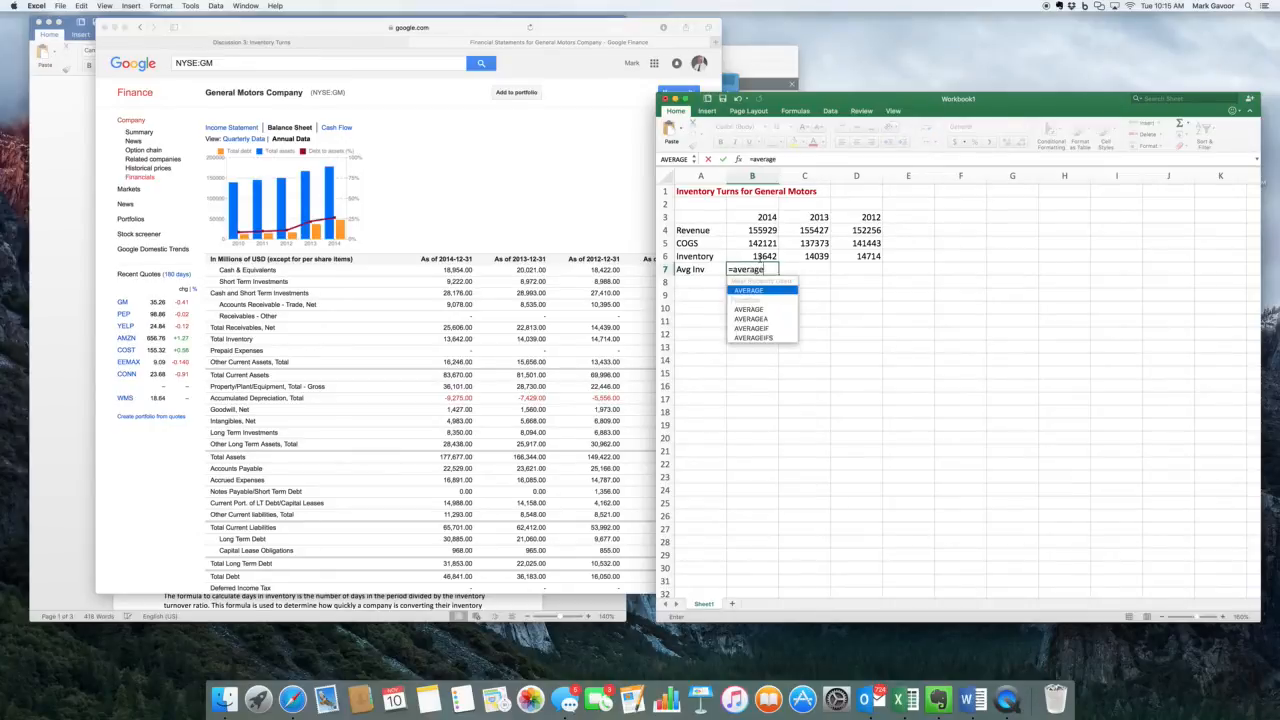
type("(")
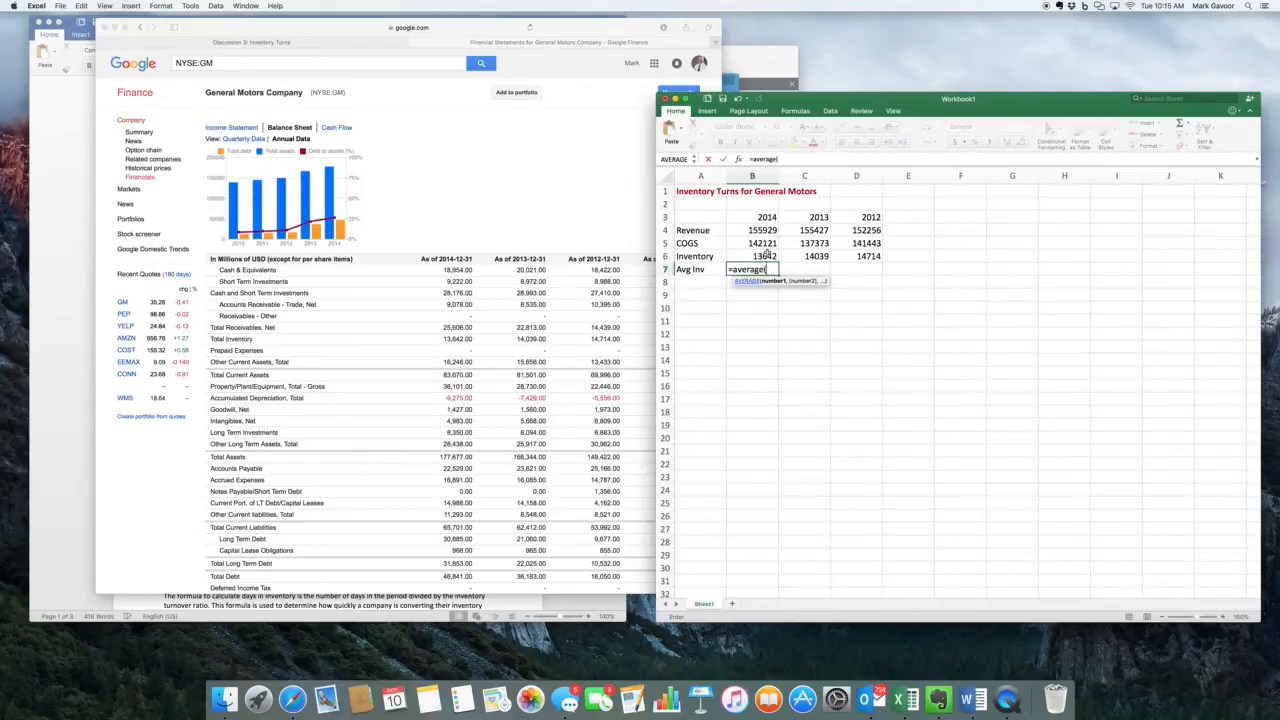
left_click_drag(764, 256, 797, 256)
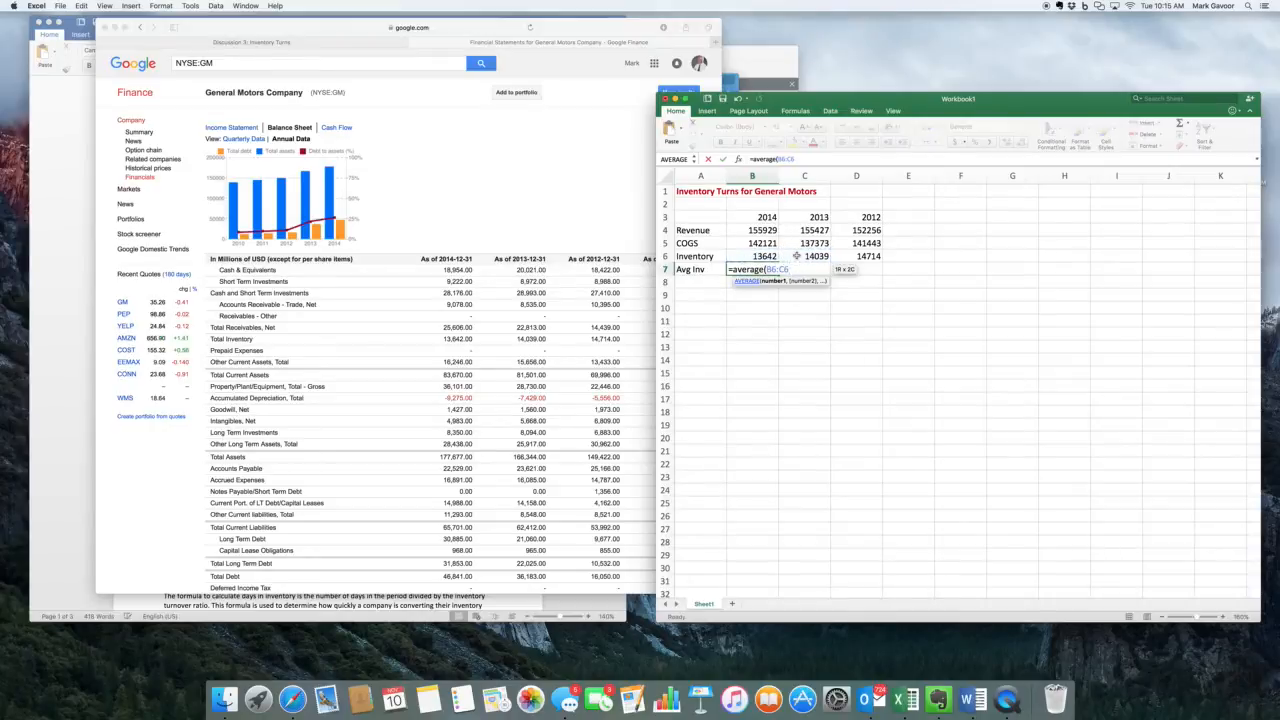
key("Return")
Copy the average inventory formula from B7 to C7 and check the range it refers to.
left_click(762, 268)
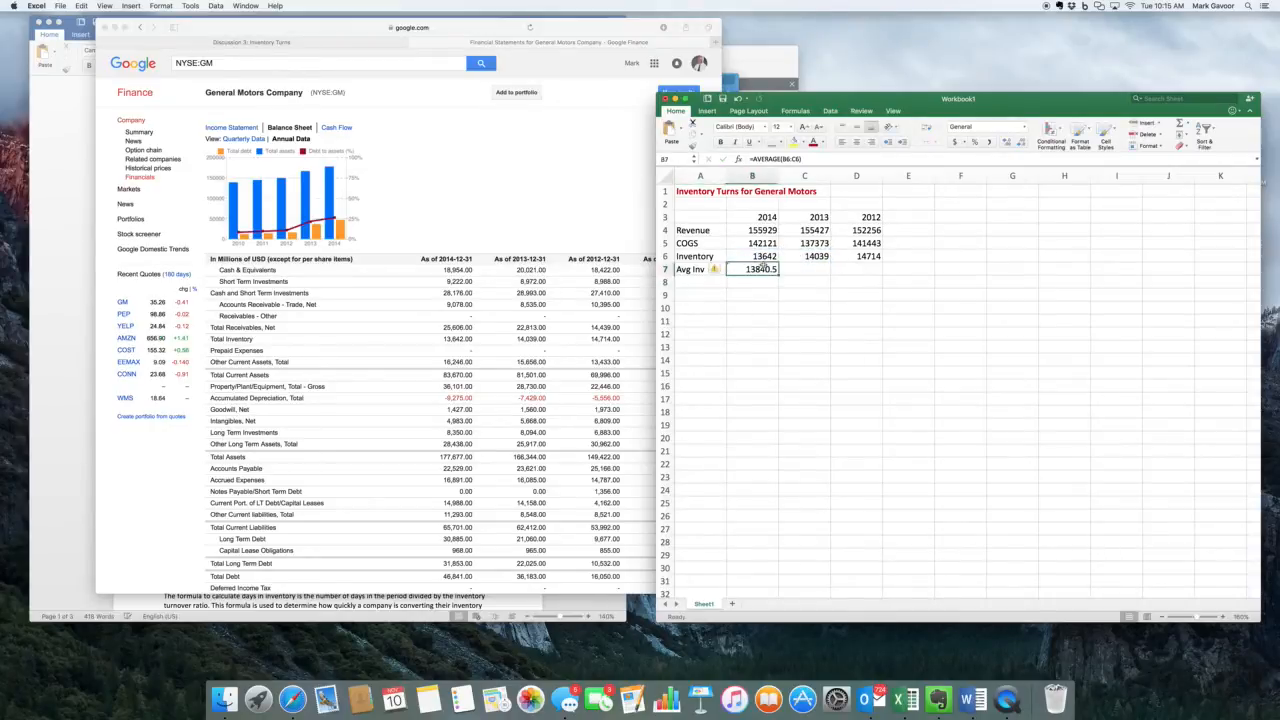
left_click_drag(778, 276, 815, 270)
left_click(815, 270)
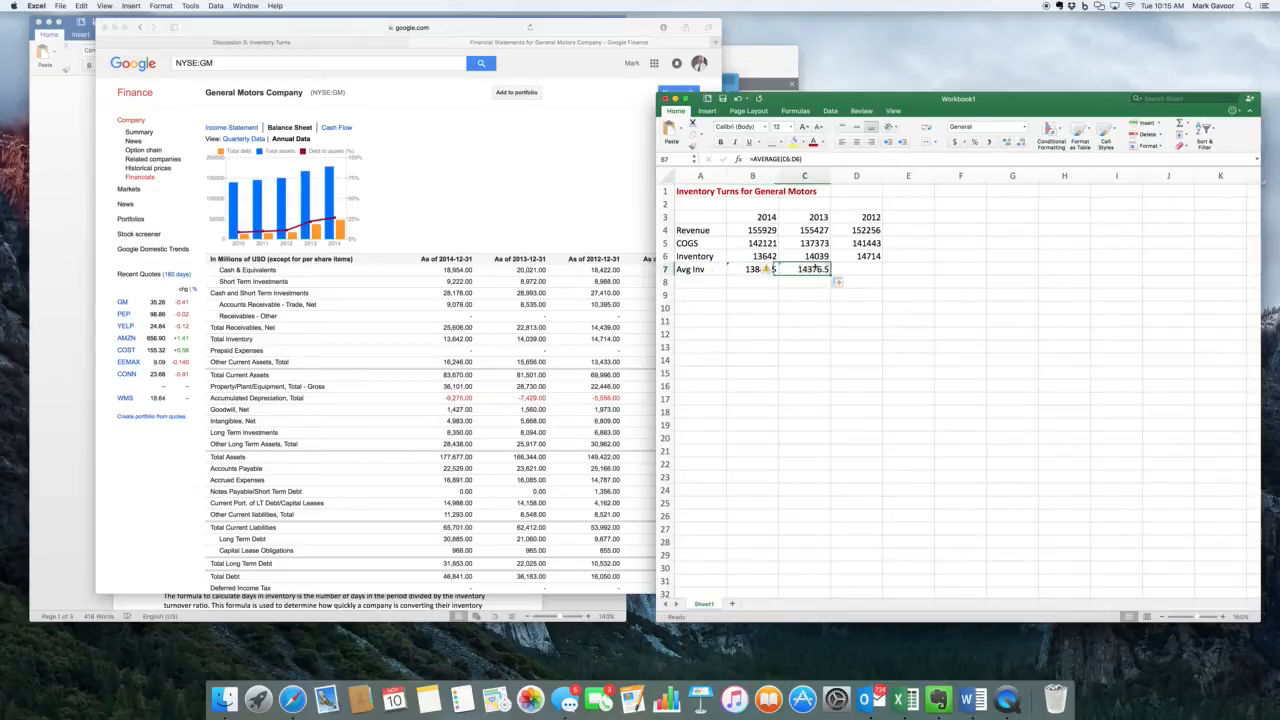
left_click(825, 158)
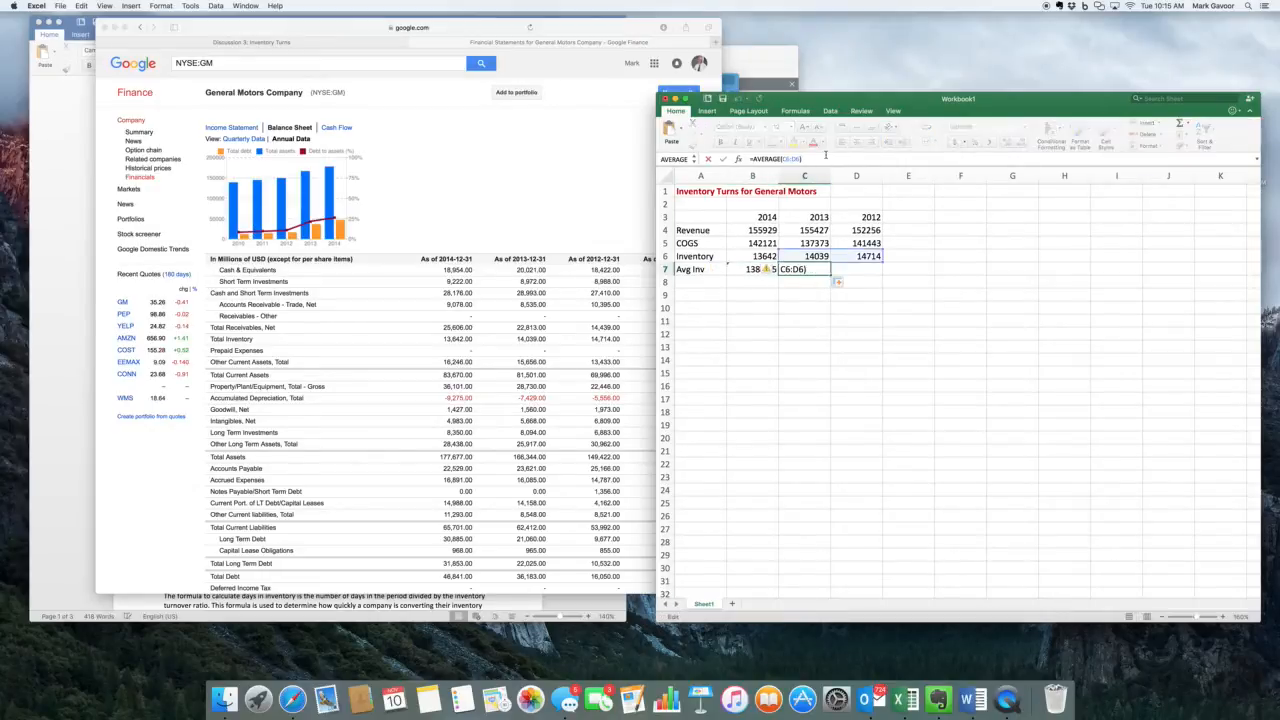
left_click(789, 366)
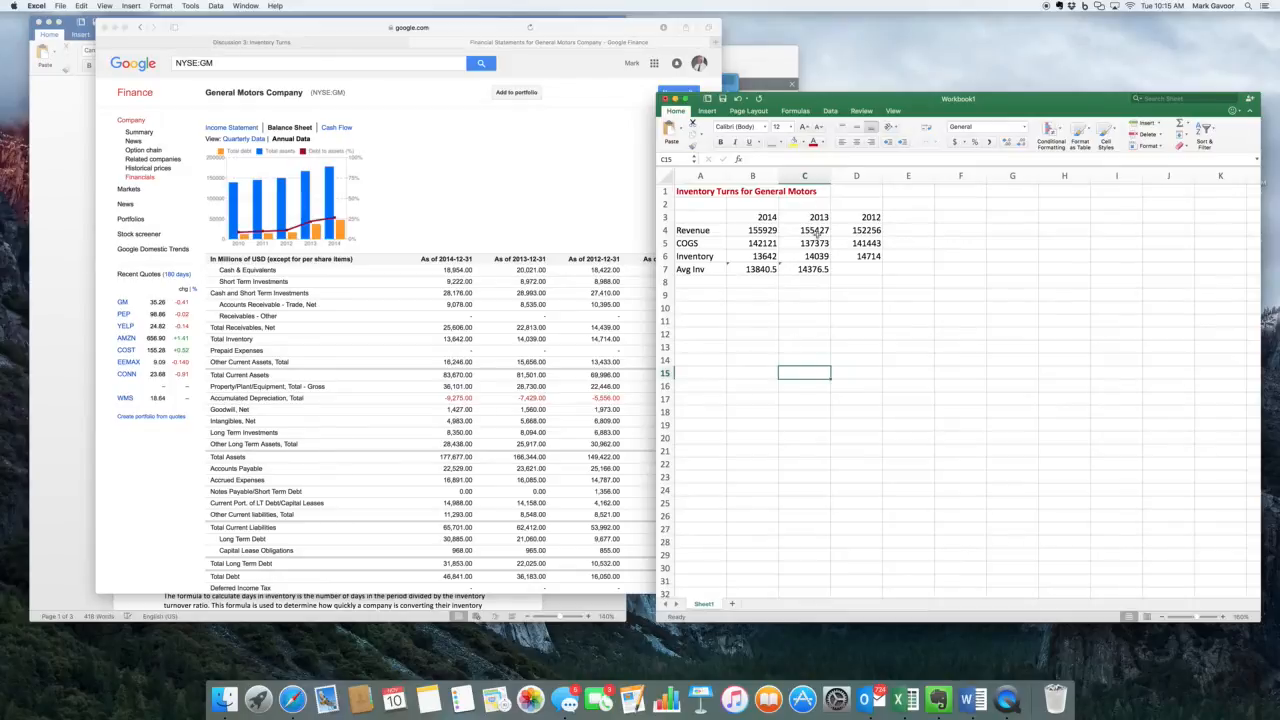
Format the figures in B4:D7 as dollar accounting amounts without decimals.
left_click_drag(764, 229, 845, 270)
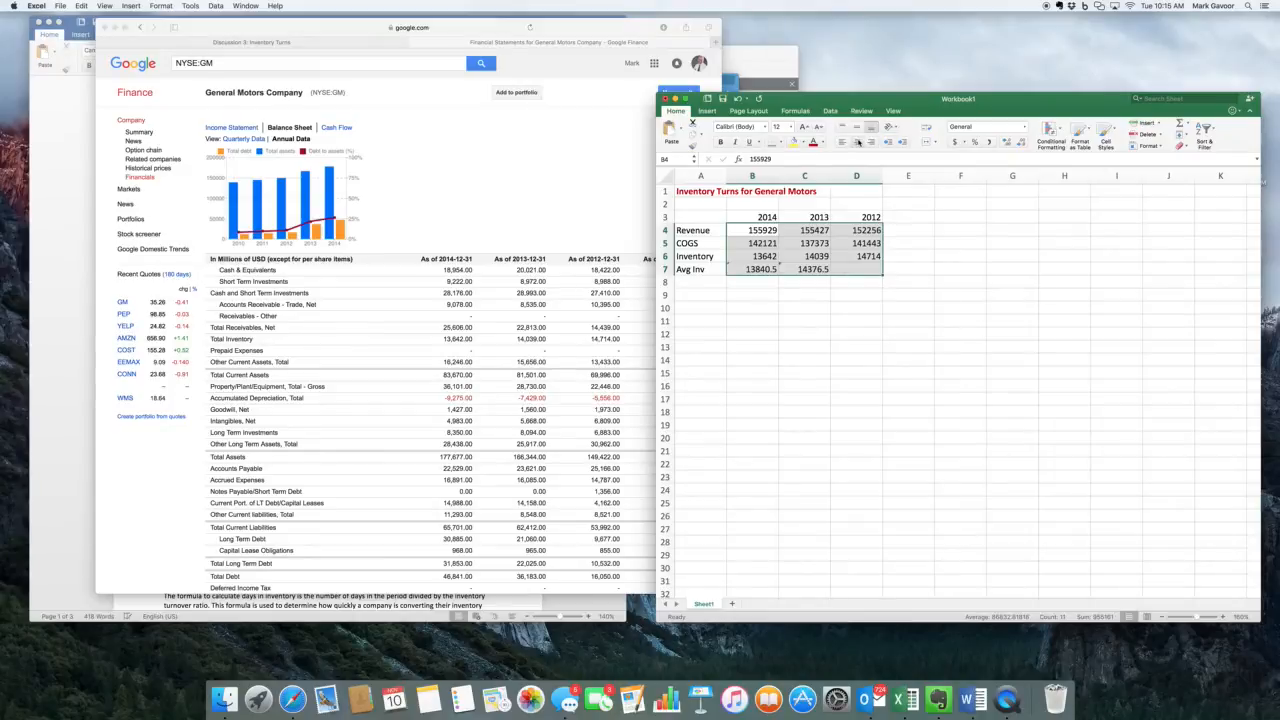
left_click(955, 143)
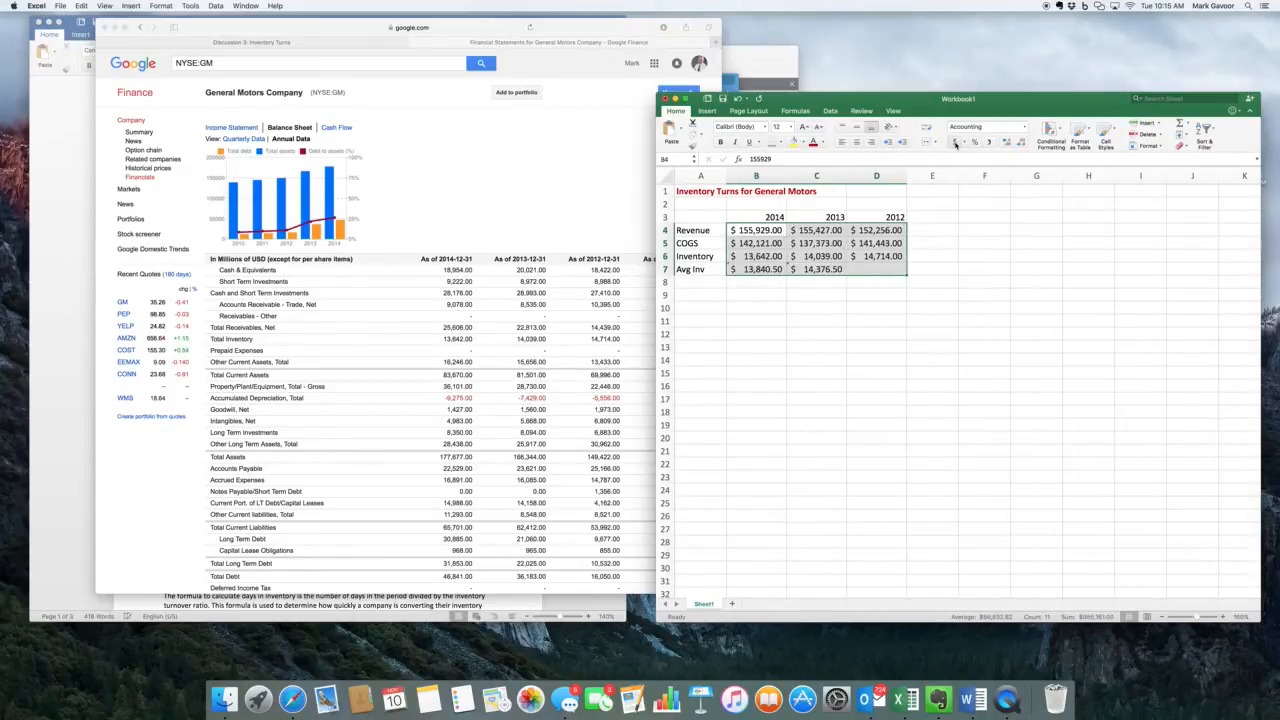
left_click(1021, 144)
left_click(1021, 144)
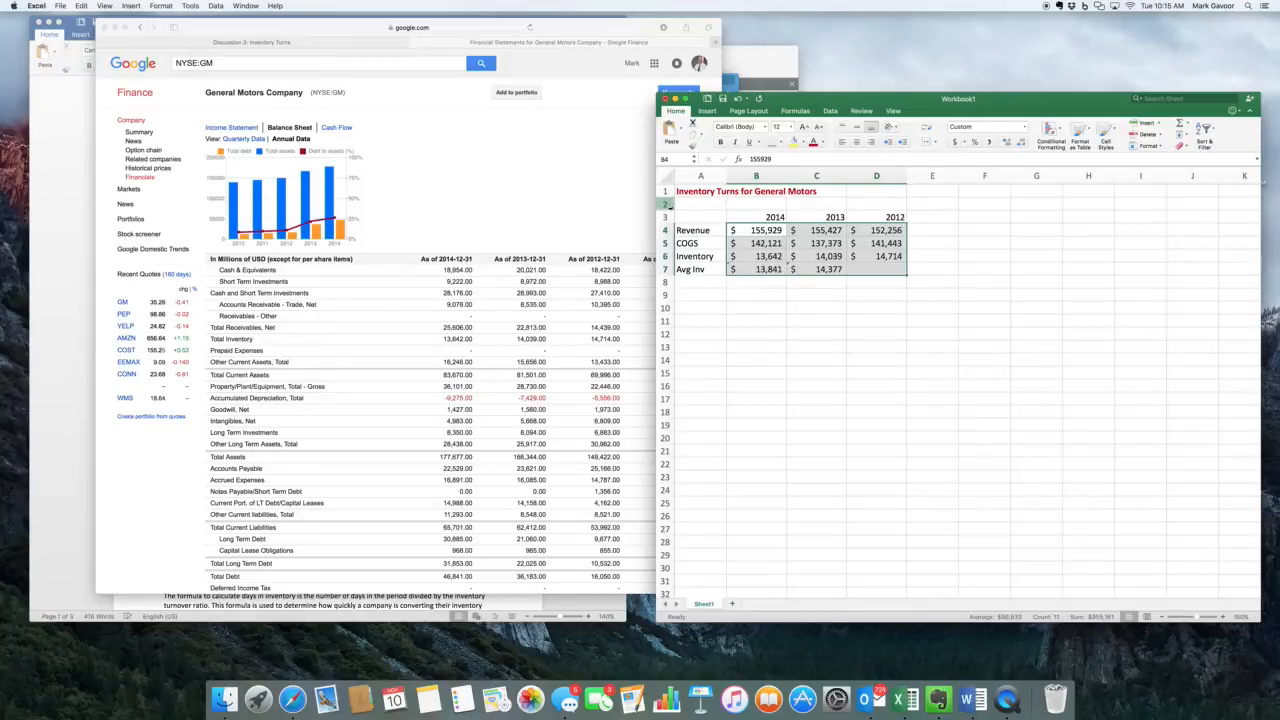
Insert a row below the title and enter the note "All $s as Millions of $" in A2.
left_click(670, 204)
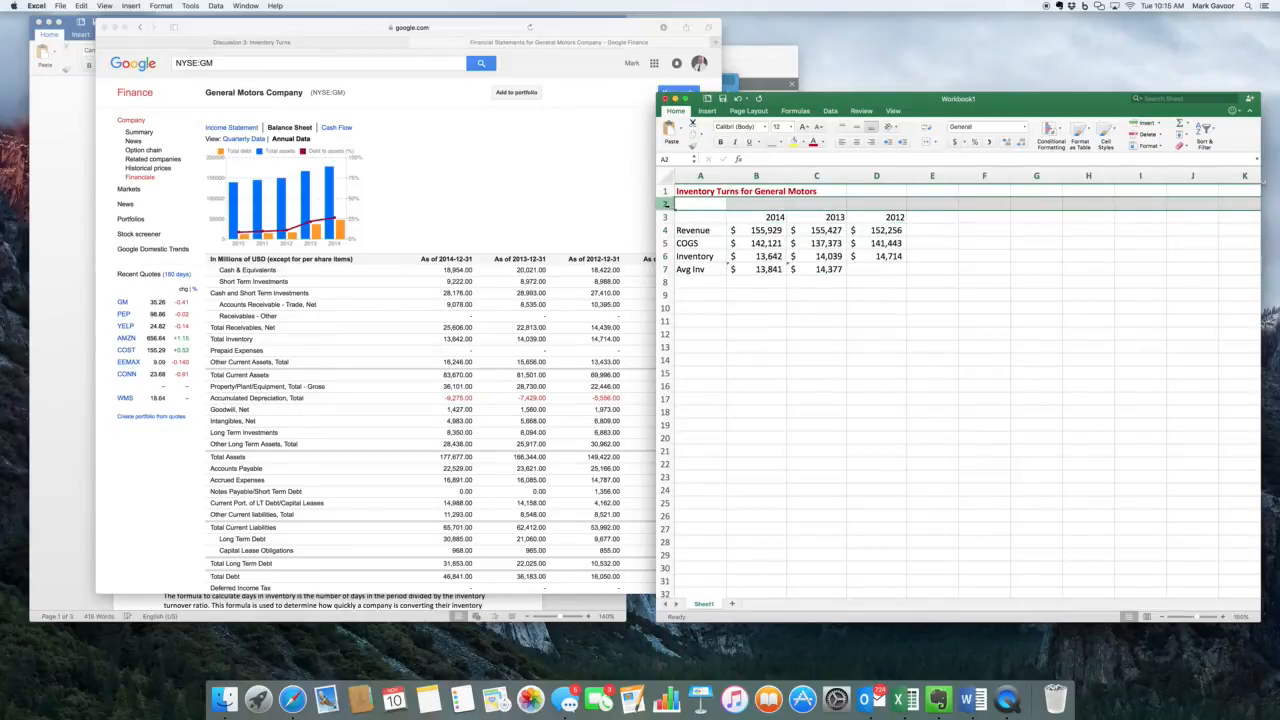
left_click(1141, 124)
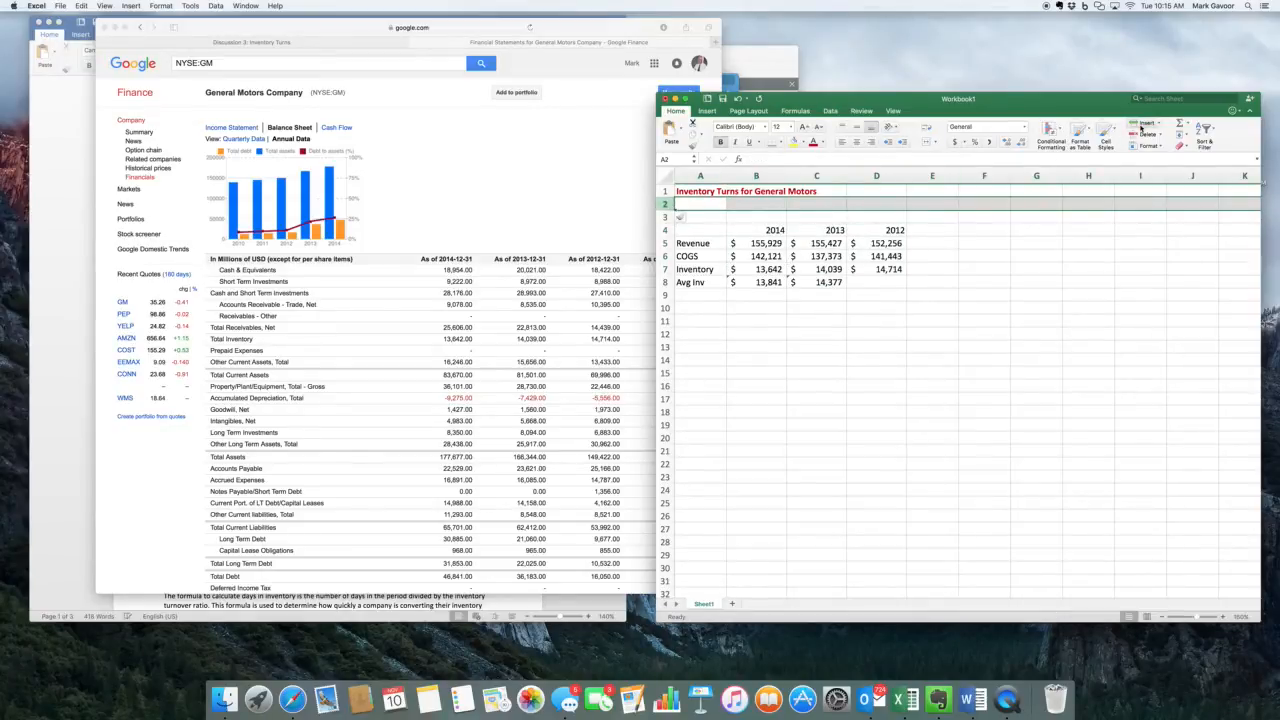
left_click(721, 203)
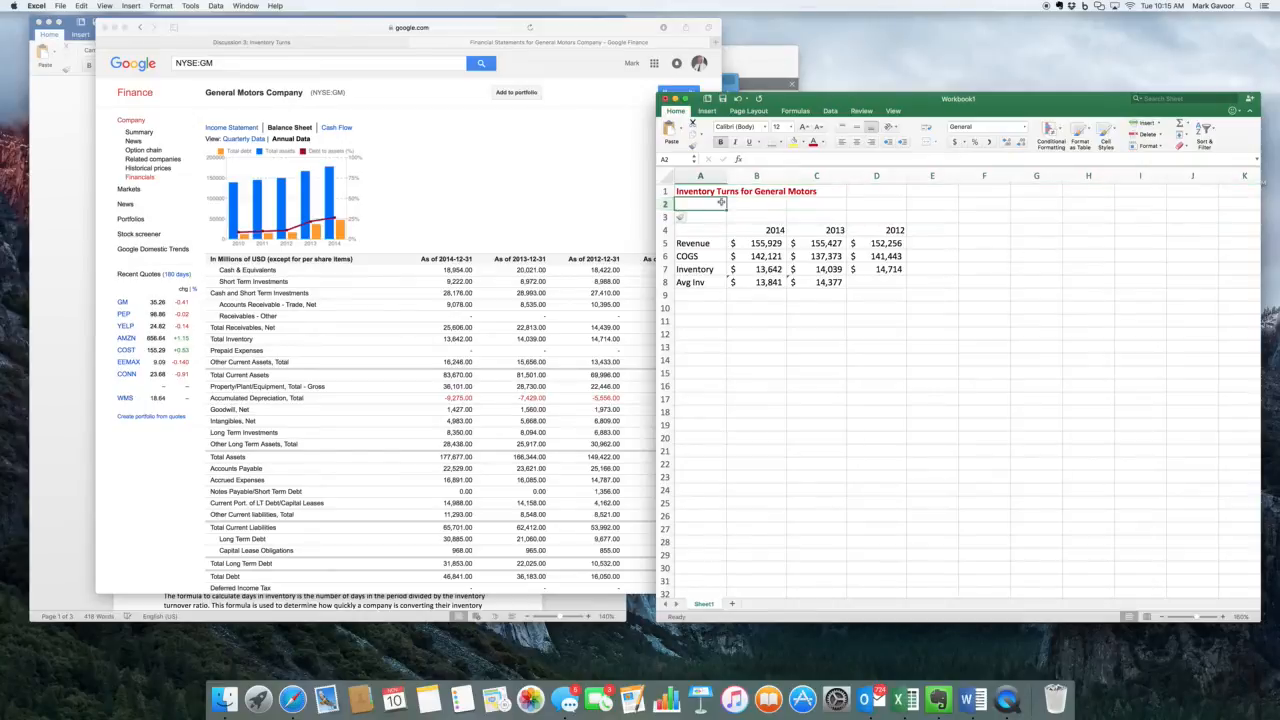
type("All")
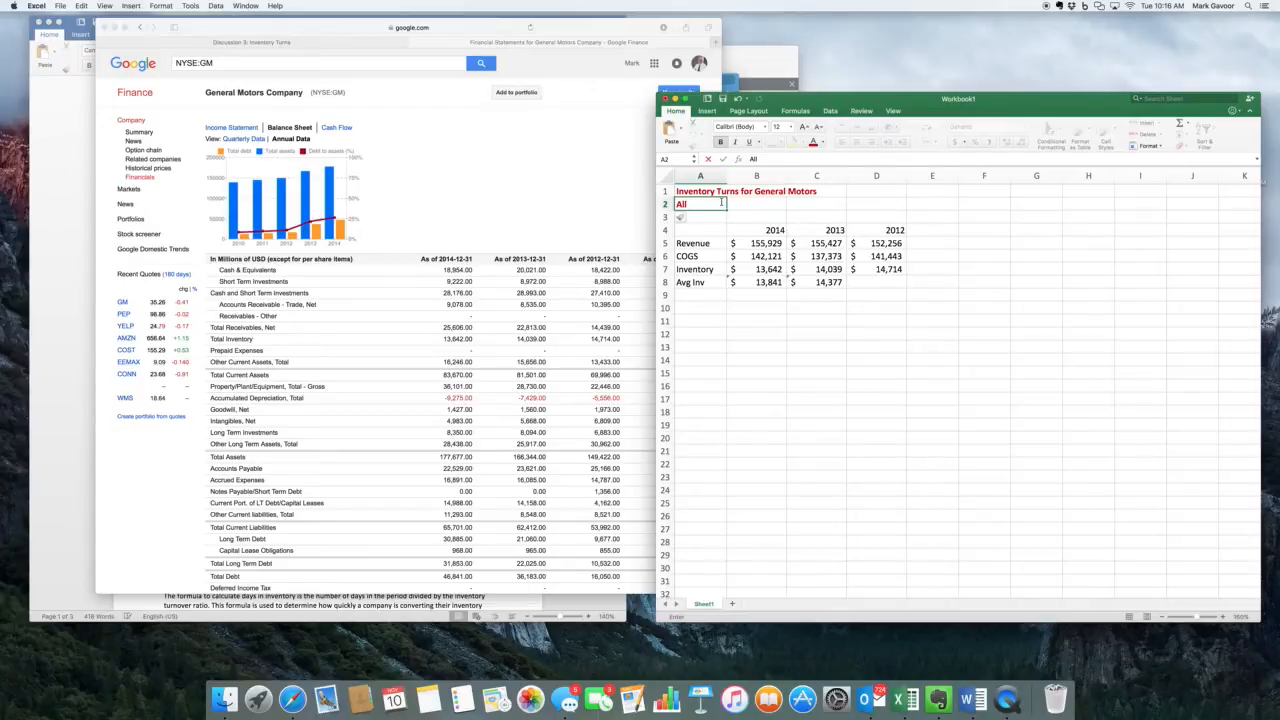
type("$ i")
key("BackSpace")
type("as Millions of $")
left_click(691, 204)
type("s")
left_click(743, 310)
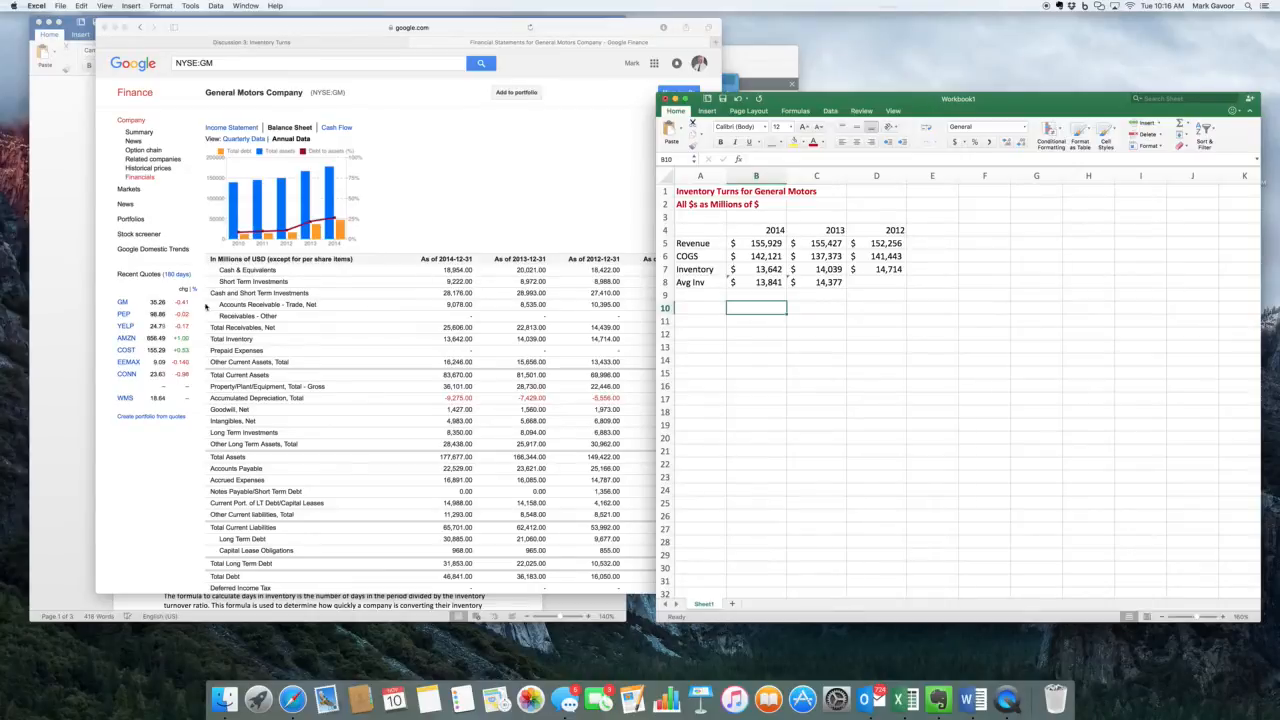
Switch to the Word discussion document and look up the Inventory Turnover formula.
left_click(67, 366)
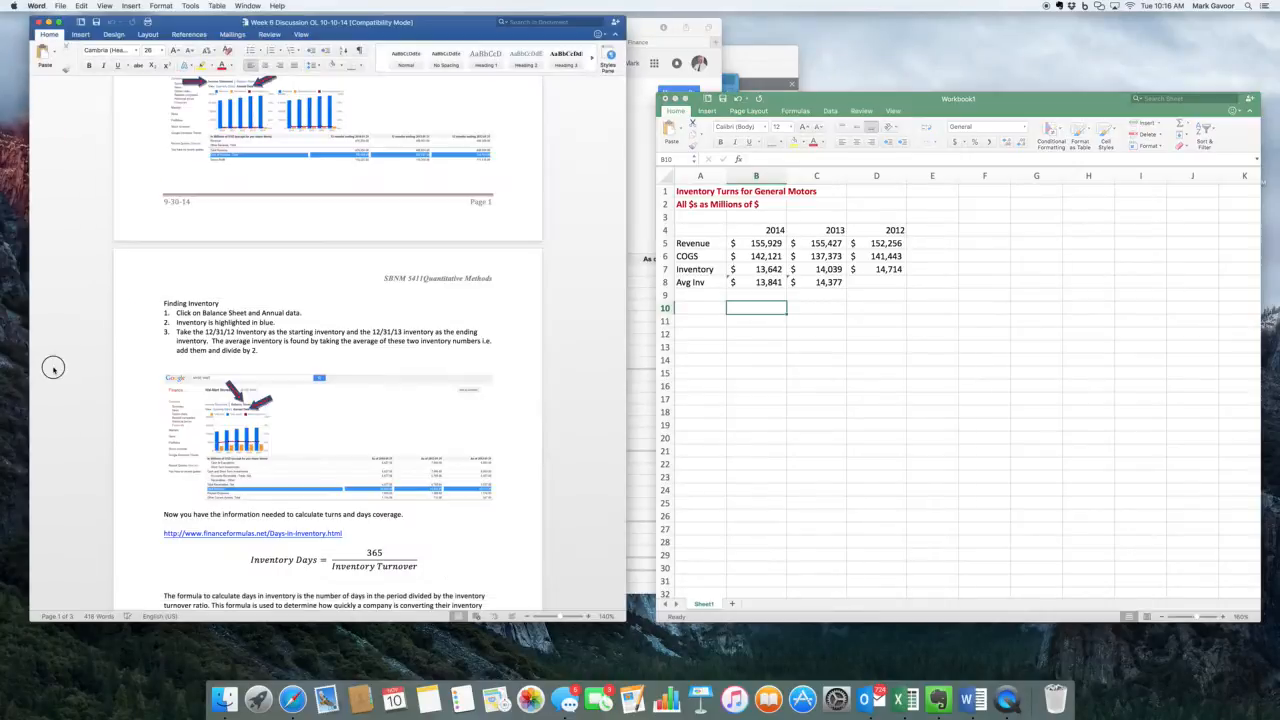
scroll(325, 326, "down", 5)
scroll(325, 326, "down", 5)
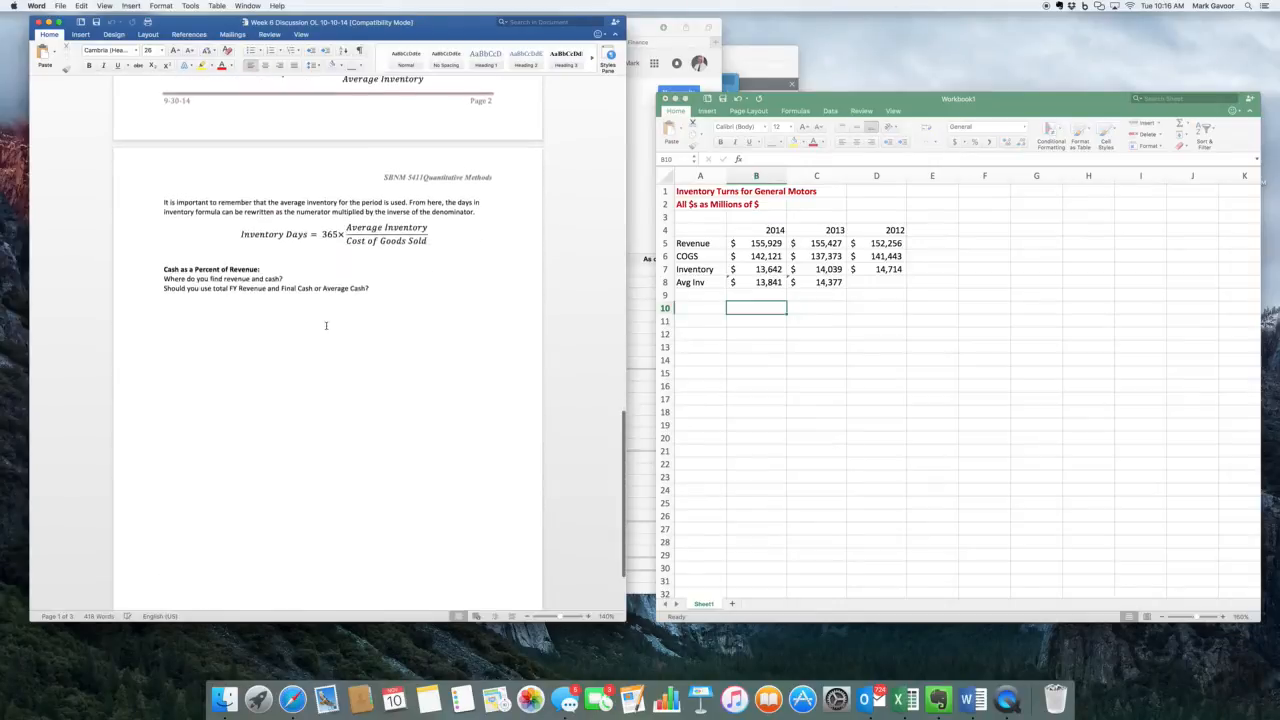
scroll(328, 328, "up", 3)
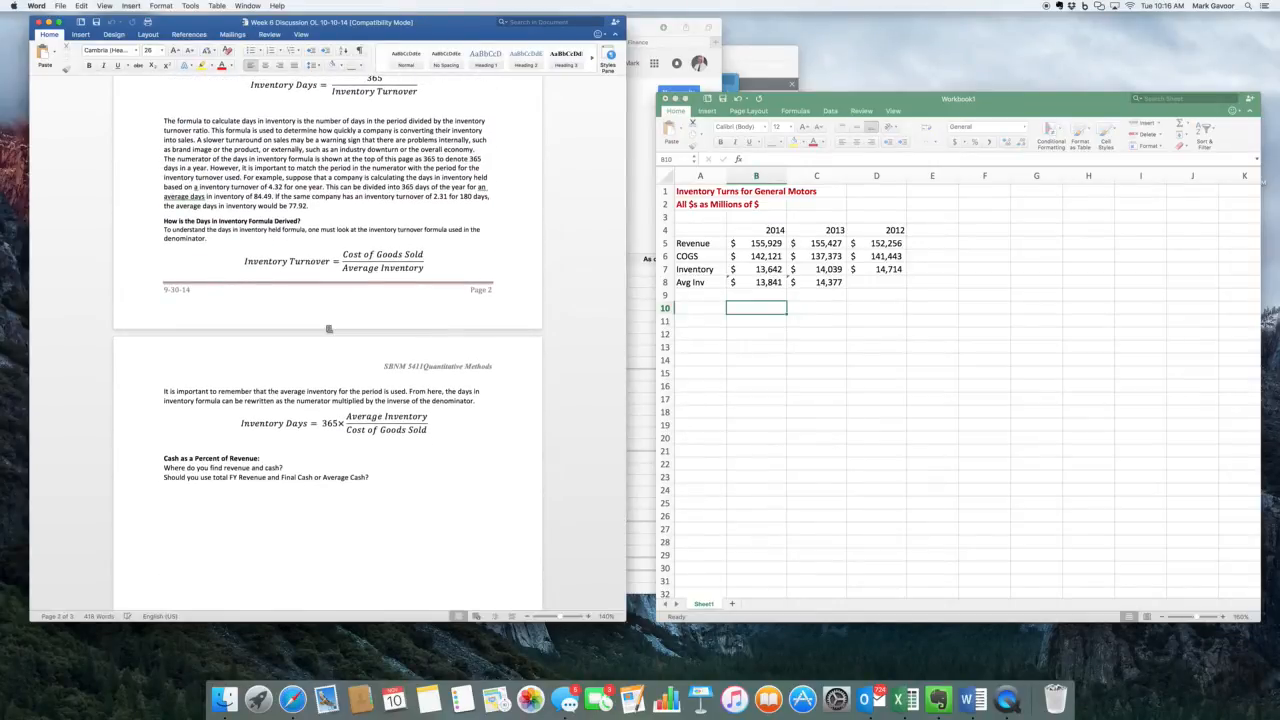
left_click(682, 310)
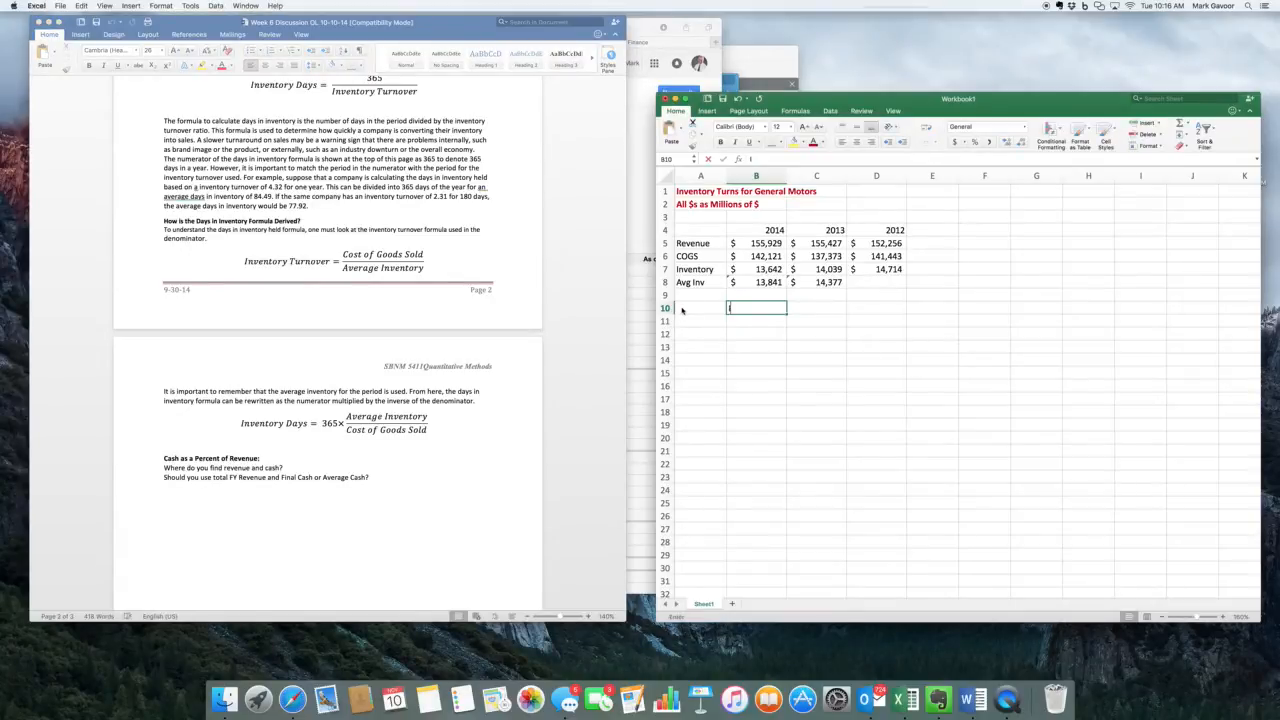
type("Inv")
key("BackSpace")
key("BackSpace")
key("BackSpace")
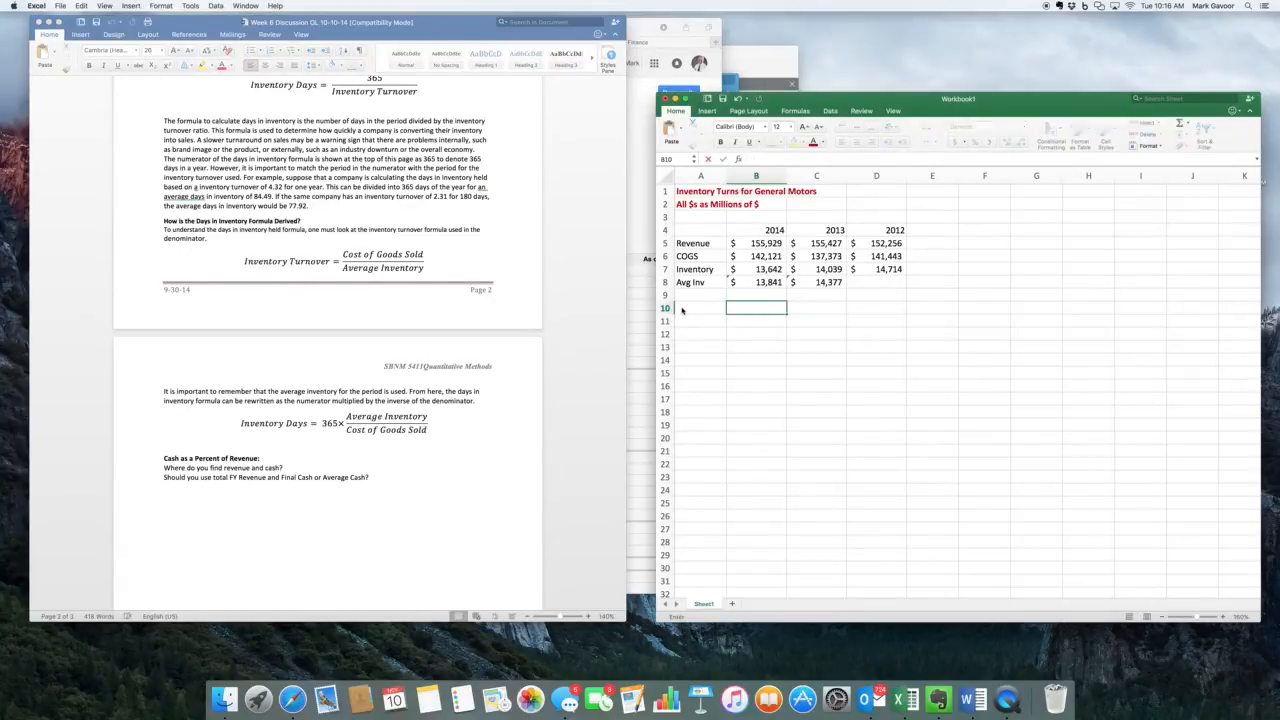
Enter the row label "Inventory Turns" in cell A10 of the workbook.
left_click(682, 310)
type("Inv")
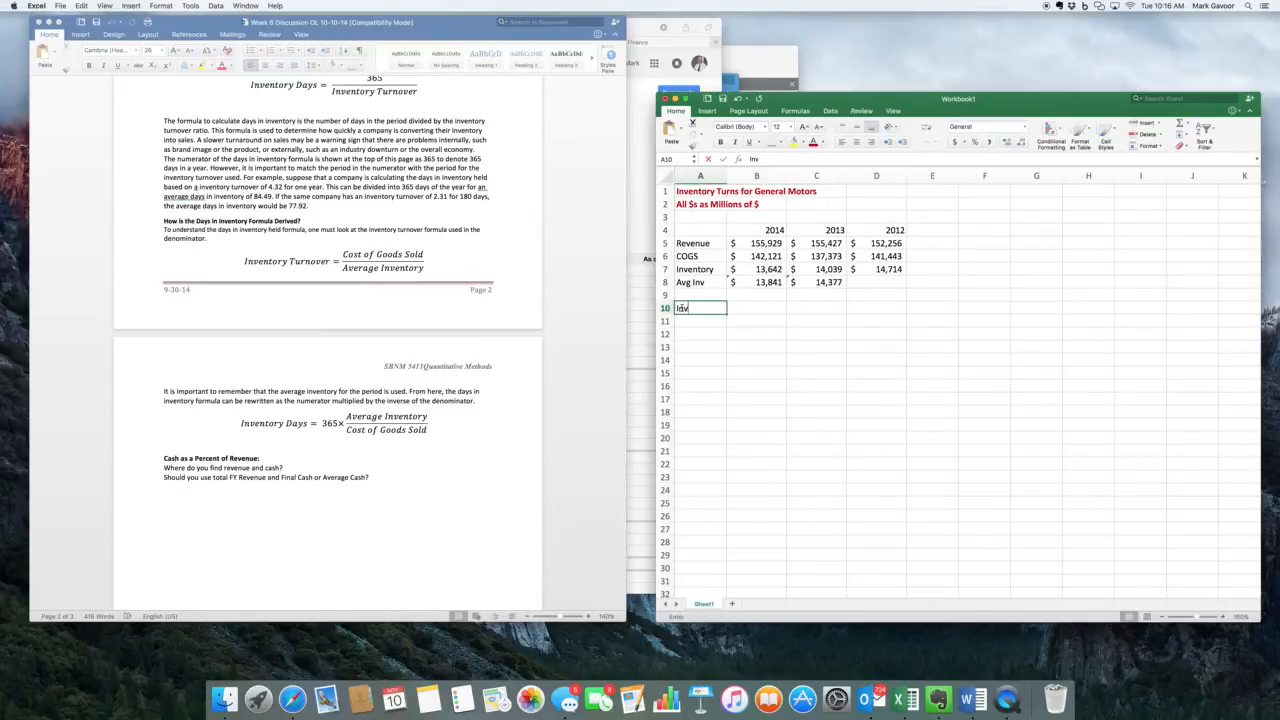
type("entory Tur")
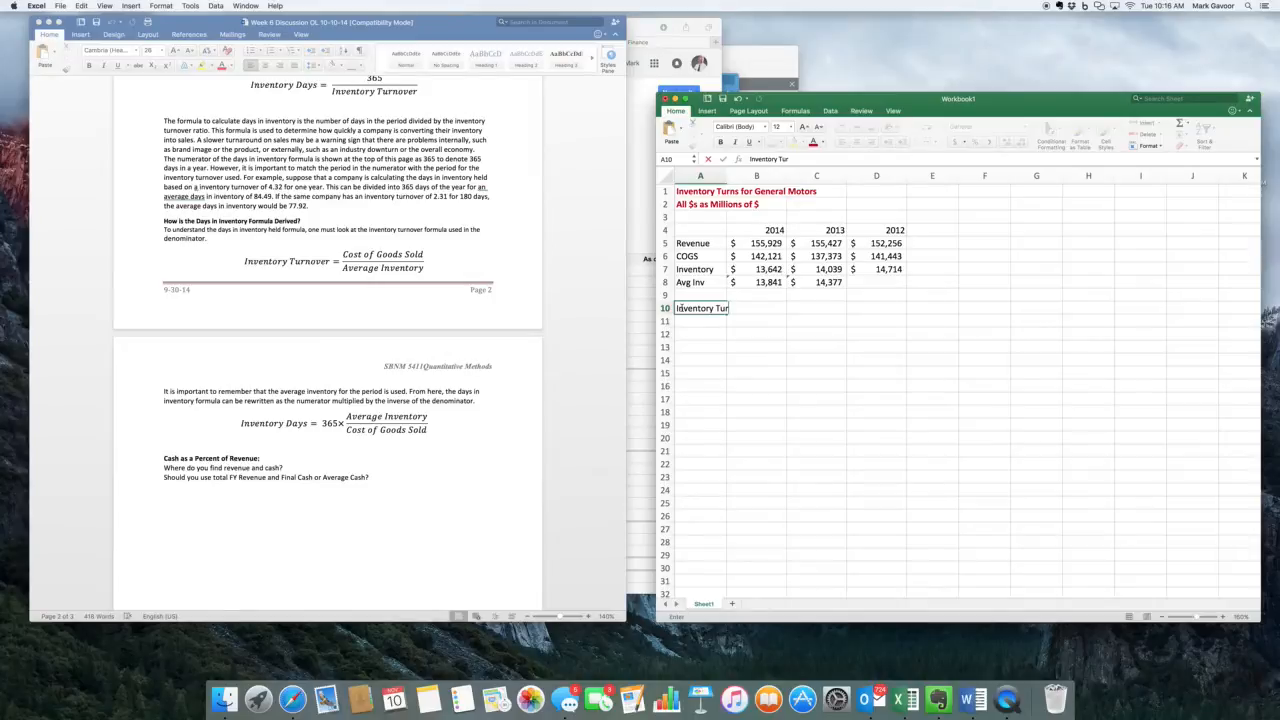
type("ns")
Change the label in A8 to "Average Inventory" and widen column A to fit it.
left_click(697, 283)
type("Averag")
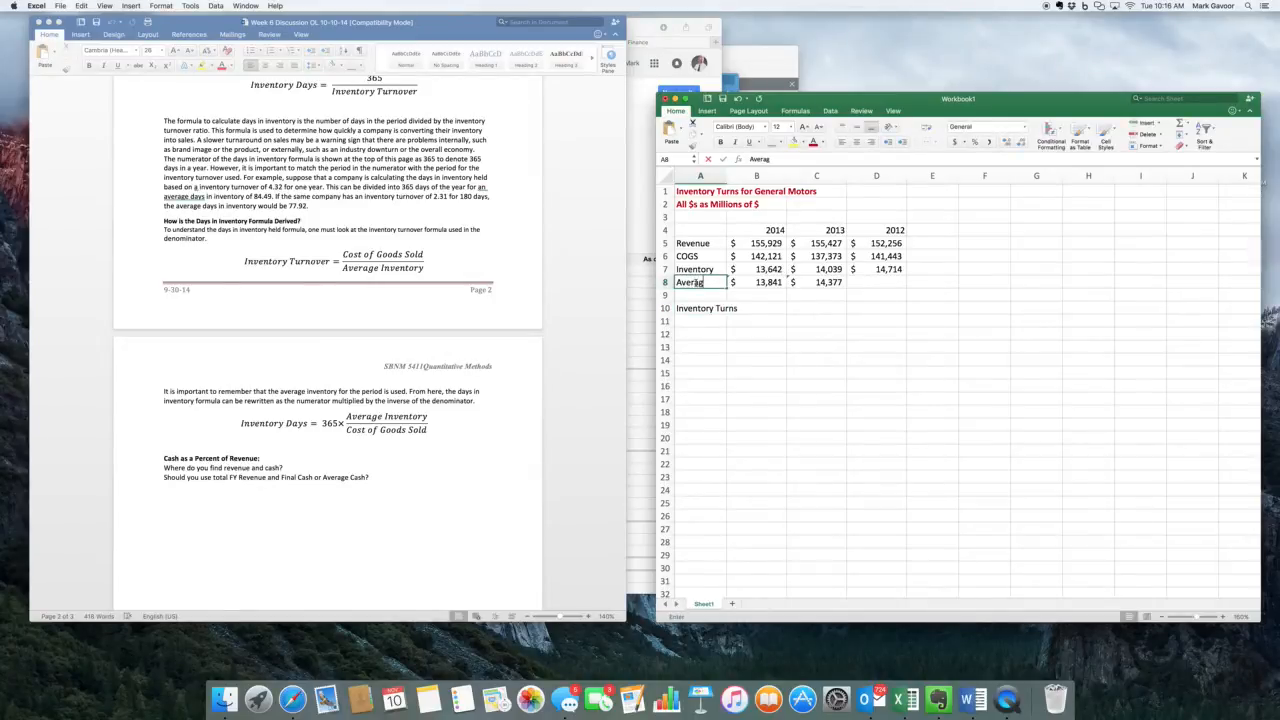
type("e Inventory")
key("Return")
left_click_drag(726, 178, 766, 178)
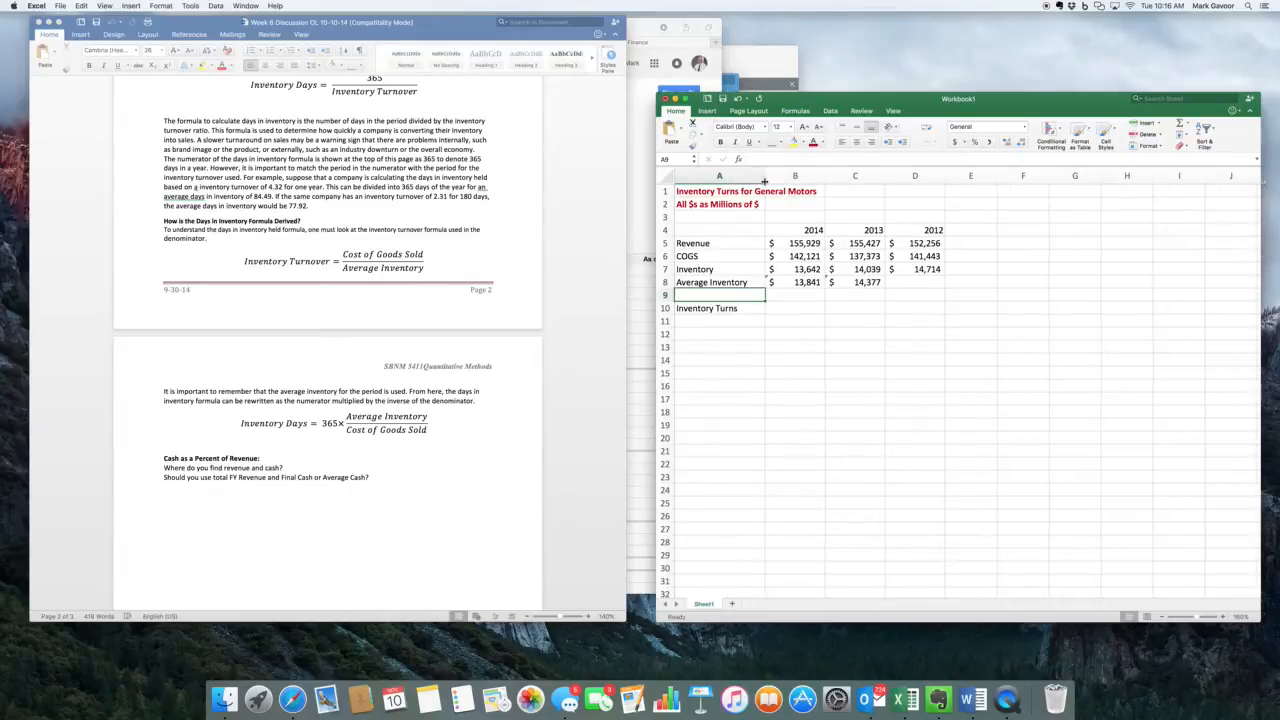
Calculate the 2014 inventory turns in B10 by dividing COGS by average inventory, =B6/B8.
left_click(791, 308)
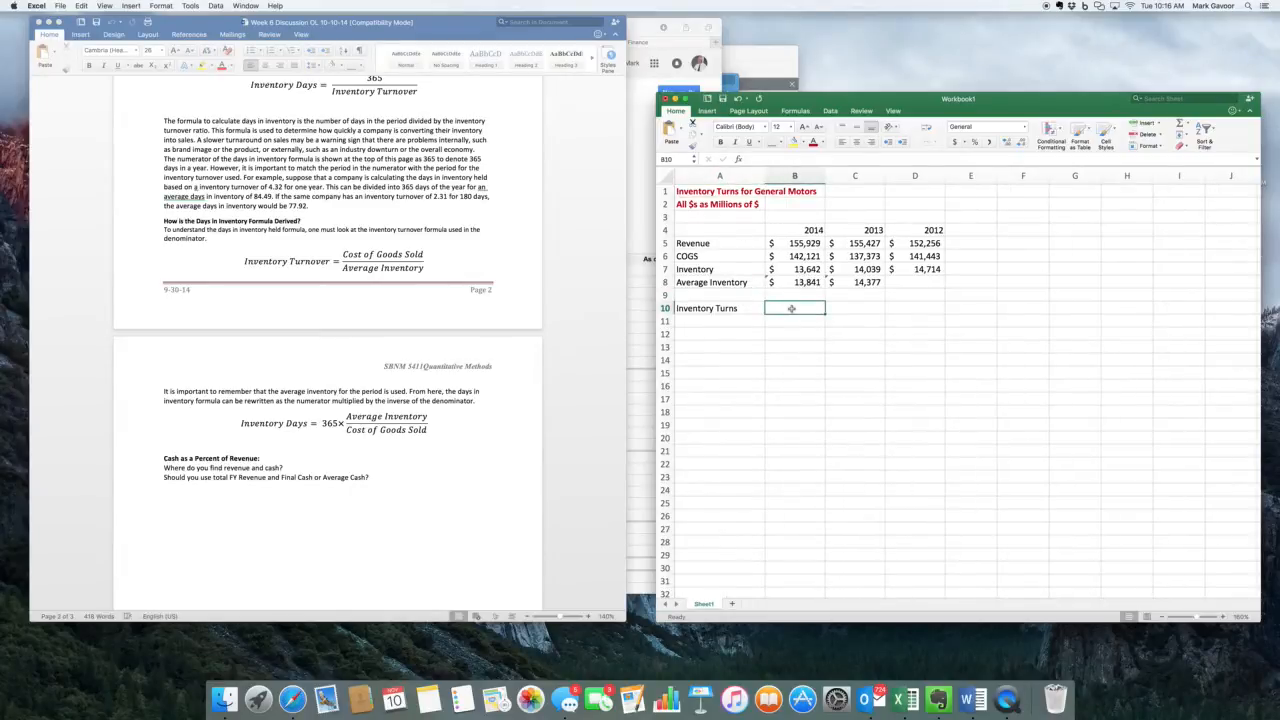
type("=")
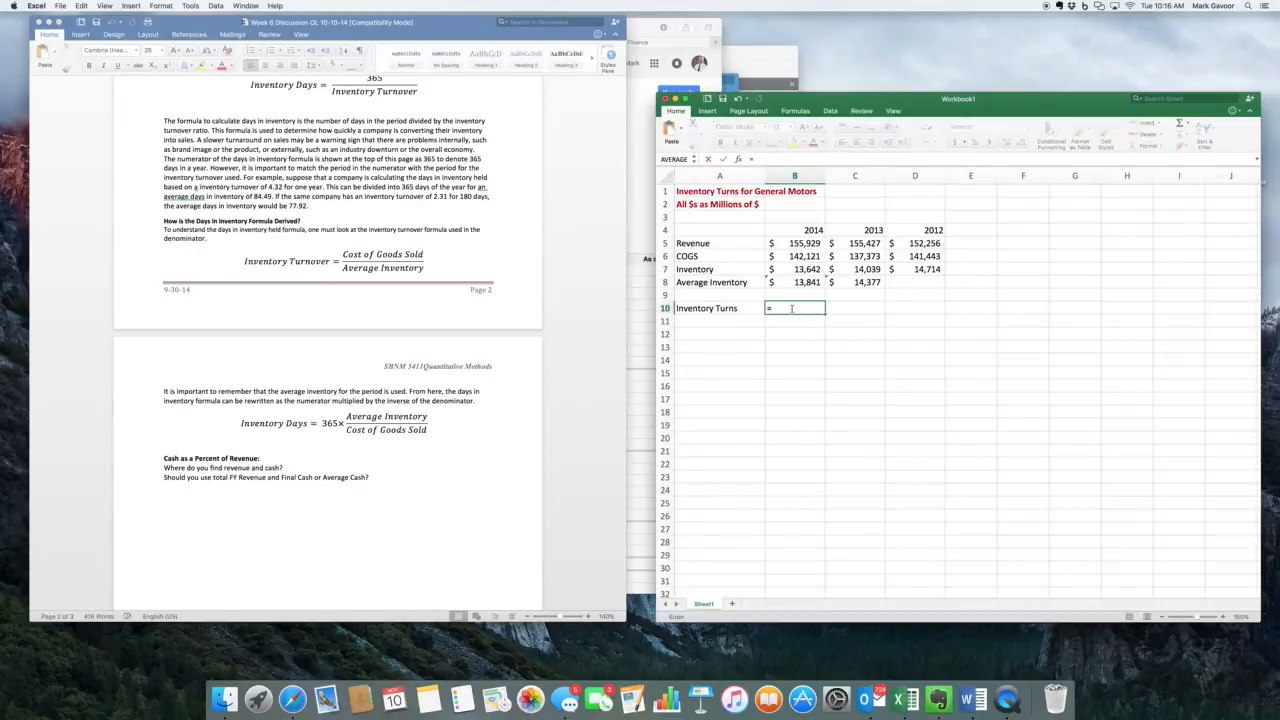
key("Up")
key("Up")
key("Up")
key("Up")
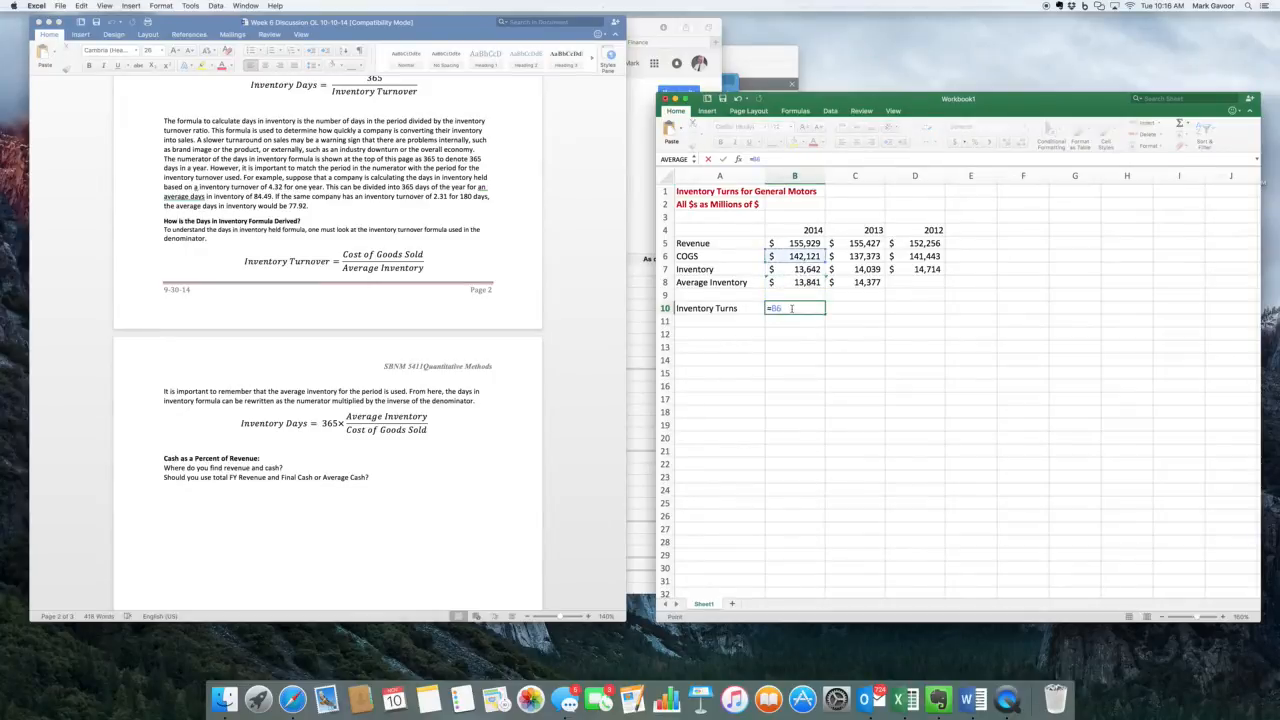
type("/")
left_click(798, 282)
key("Return")
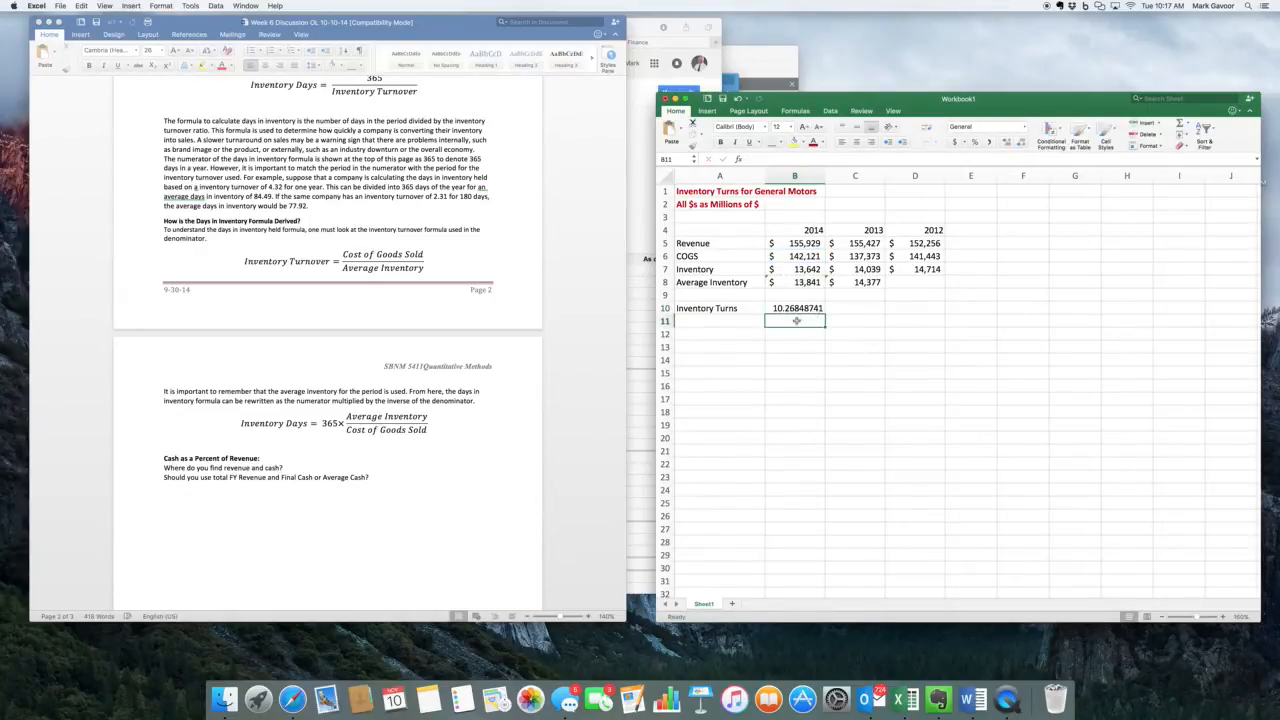
Show the inventory turns in B10 with one decimal and copy the formula to C10 for 2013.
left_click(799, 308)
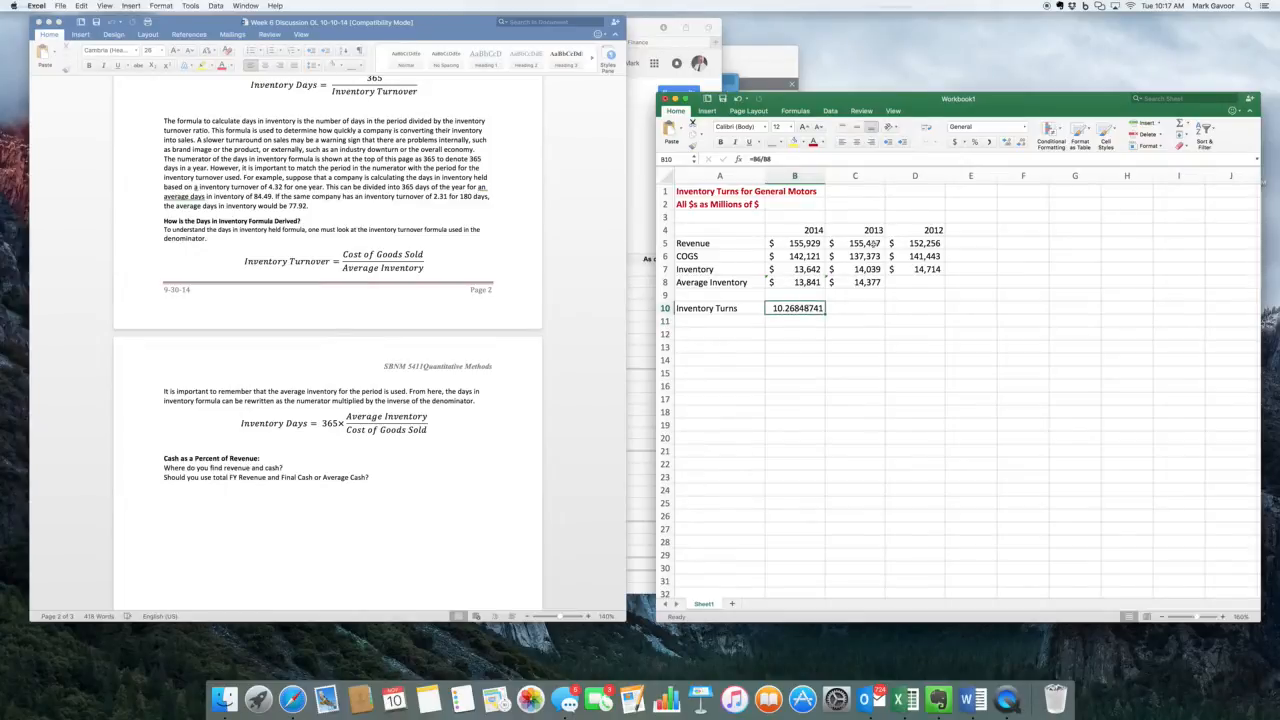
left_click(1021, 146)
left_click(1021, 146)
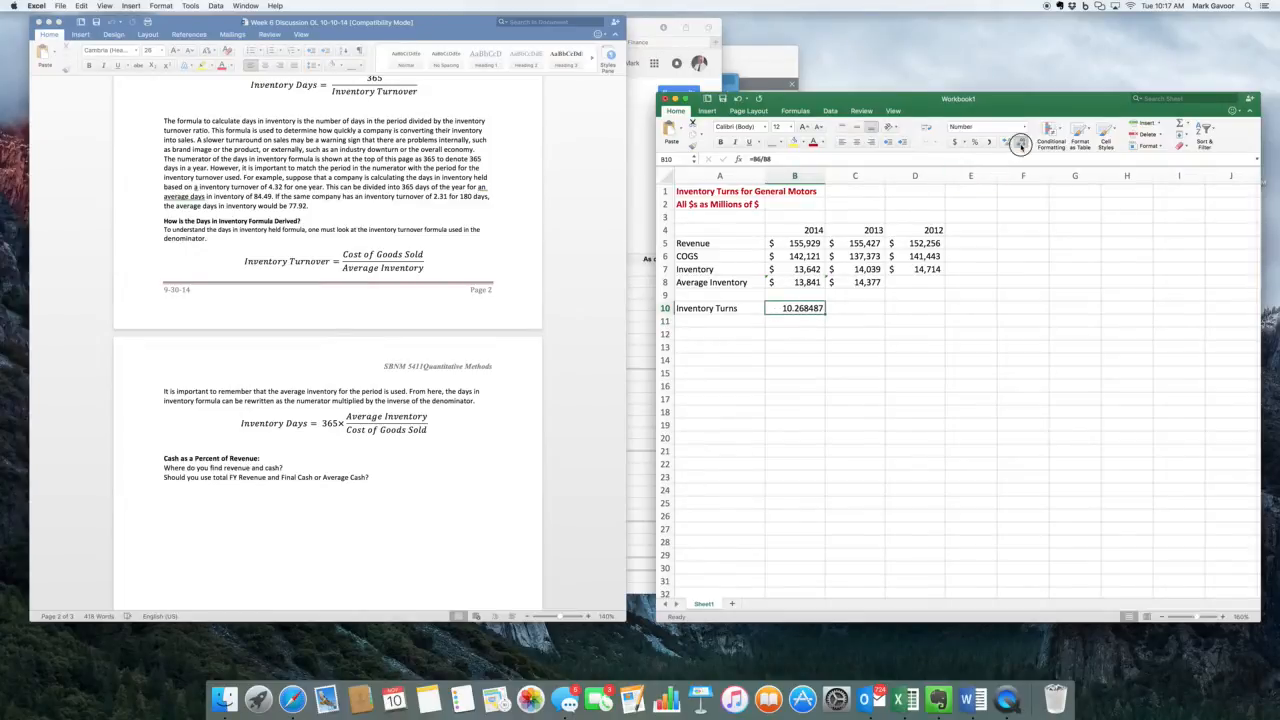
left_click(1021, 146)
left_click(1021, 146)
left_click(1021, 146)
left_click_drag(825, 311, 865, 312)
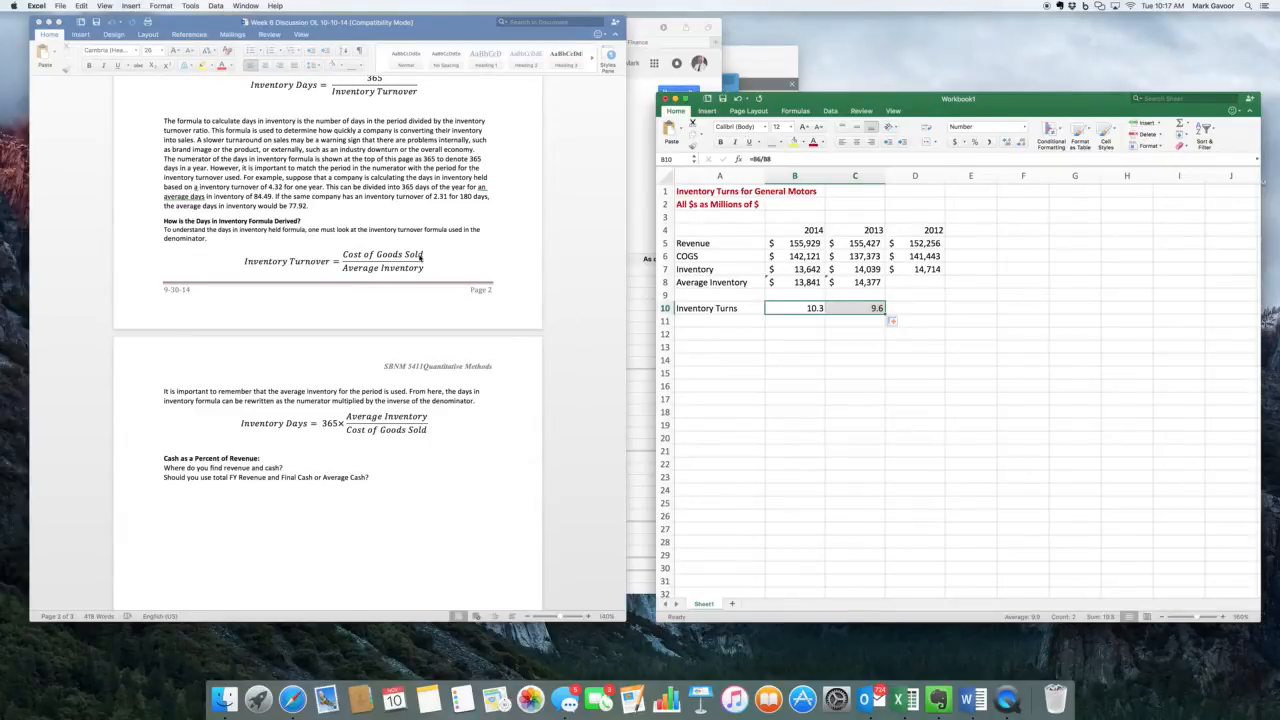
left_click(697, 324)
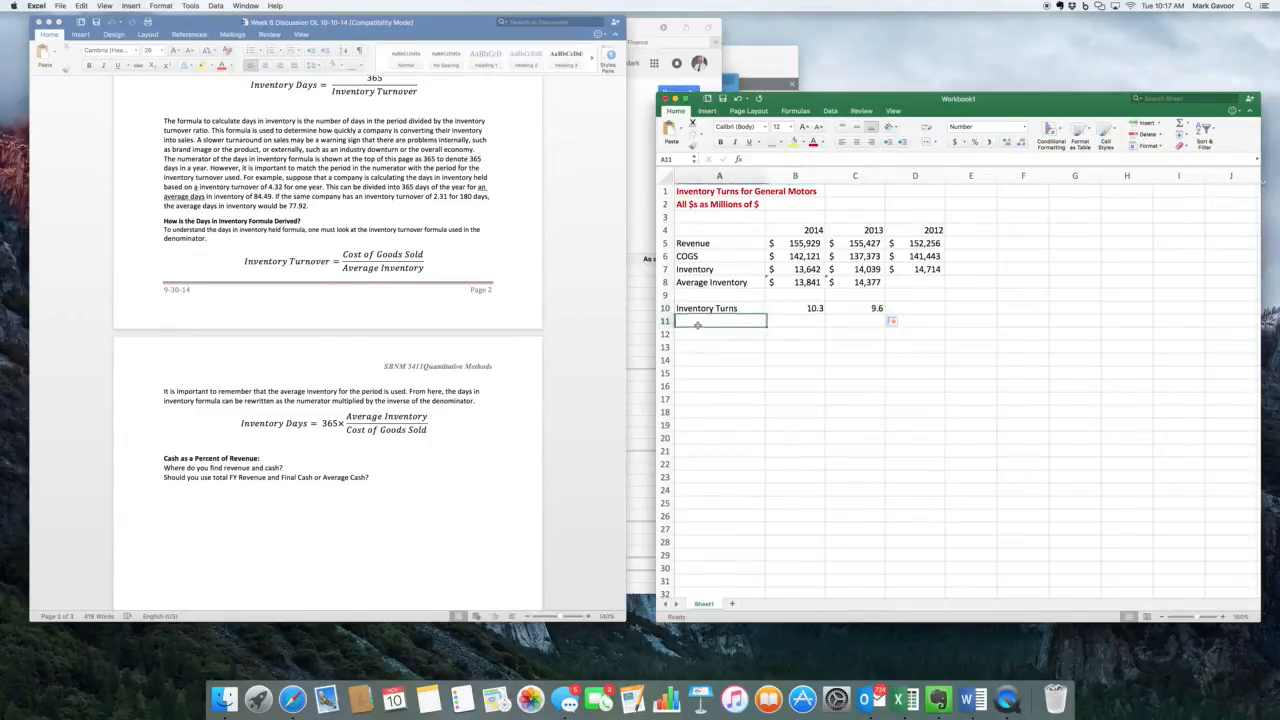
type("Days Co")
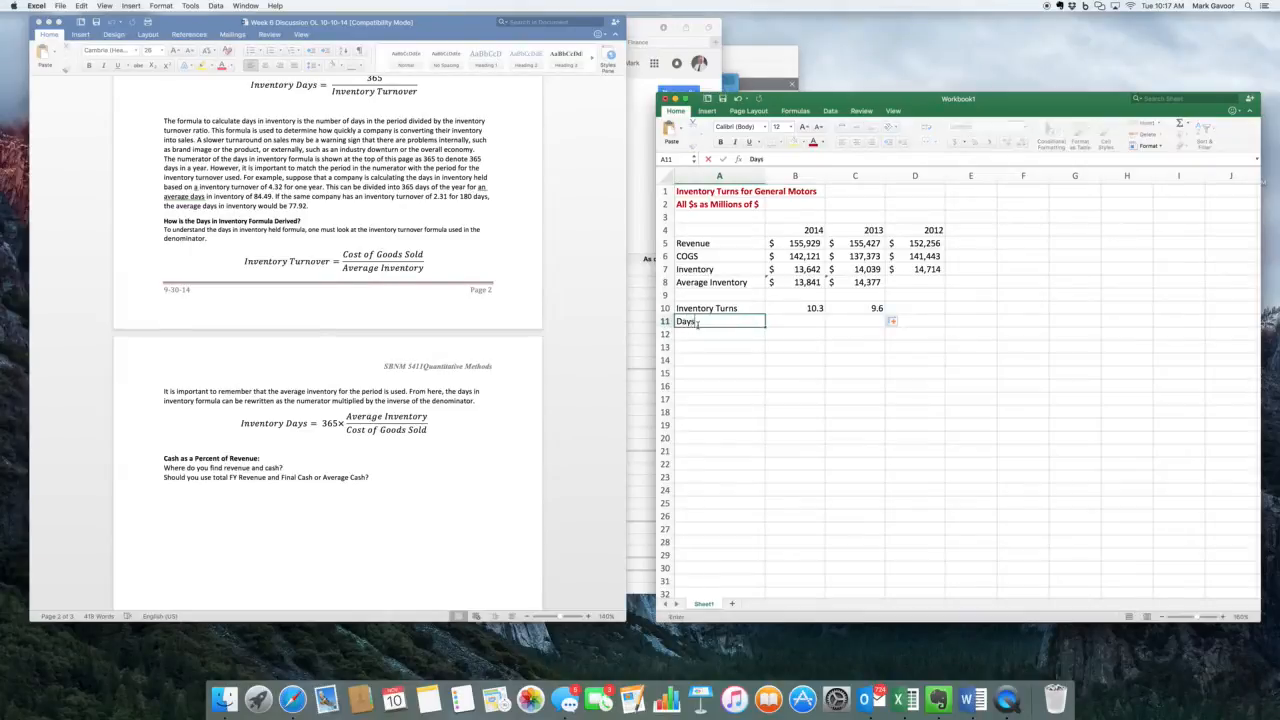
key("BackSpace")
key("BackSpace")
key("BackSpace")
key("BackSpace")
key("BackSpace")
key("BackSpace")
key("BackSpace")
Label cell A11 "Inventory Days Coverage" and widen column A to fit it.
type("Inven")
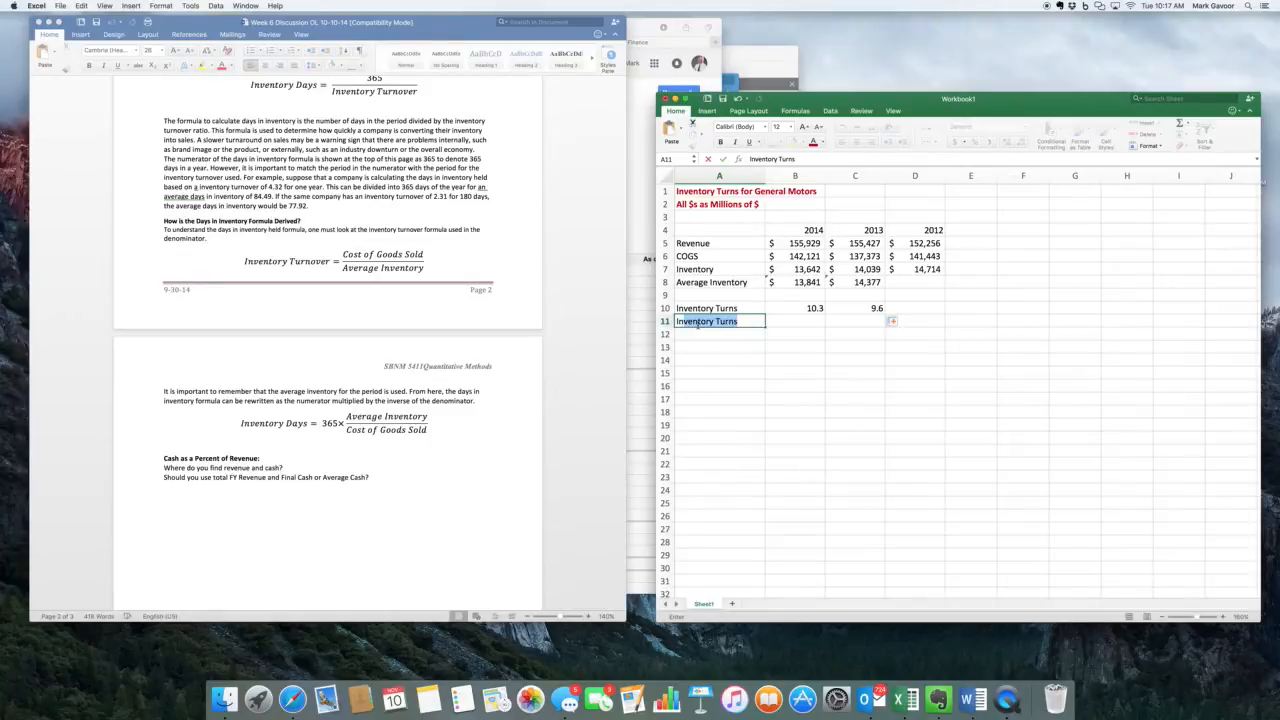
type("tory Days Coverage")
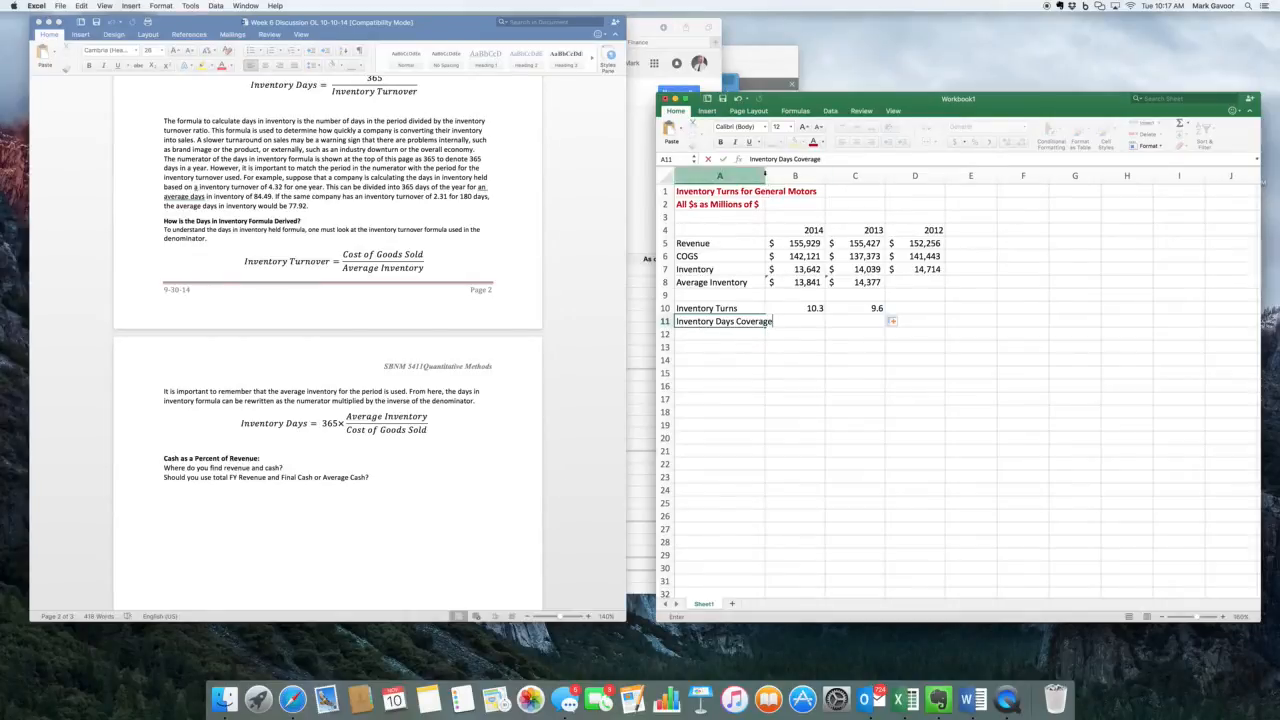
left_click(762, 175)
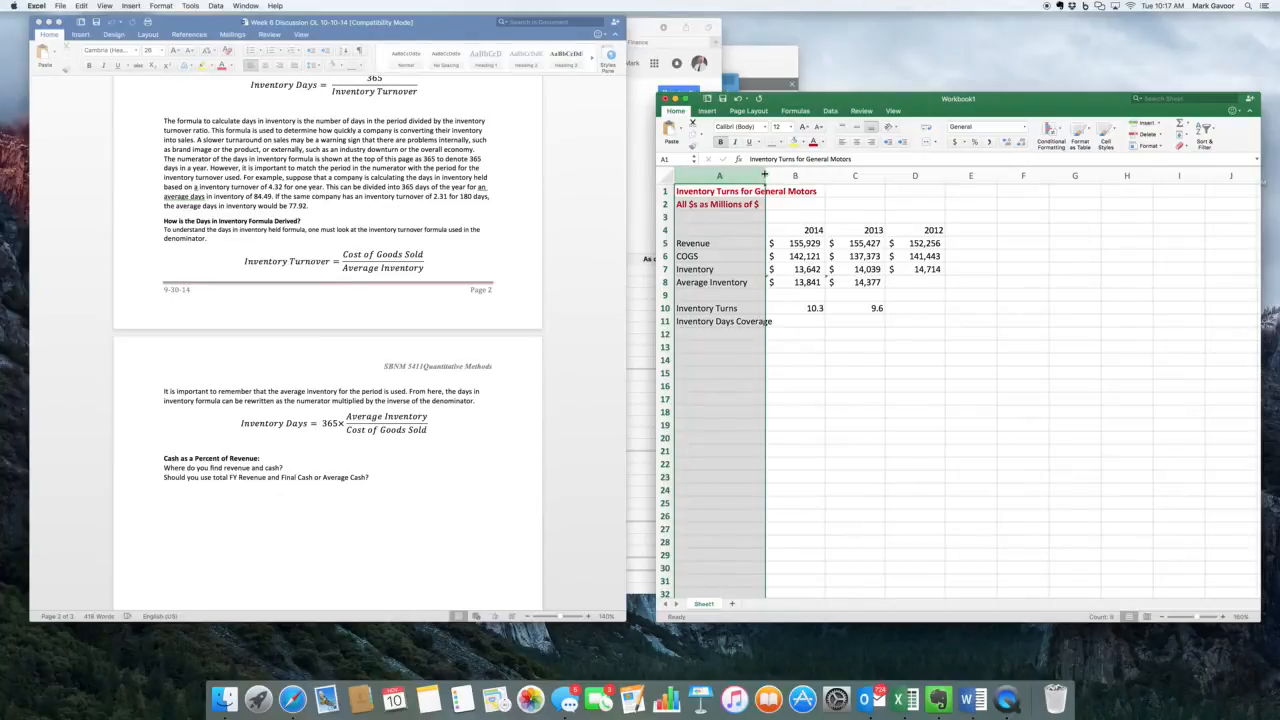
left_click_drag(757, 175, 776, 175)
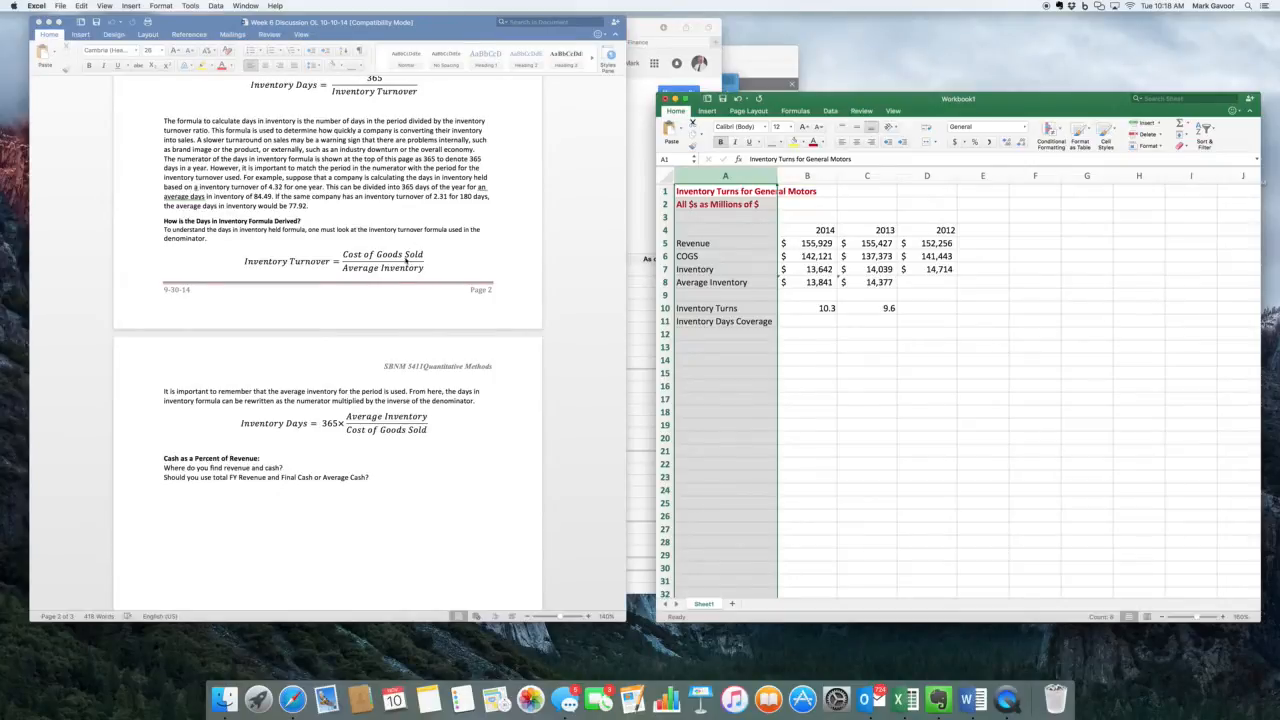
Calculate the 2014 inventory days coverage in B11 by dividing 365 by the inventory turns, =365/B10.
left_click(823, 323)
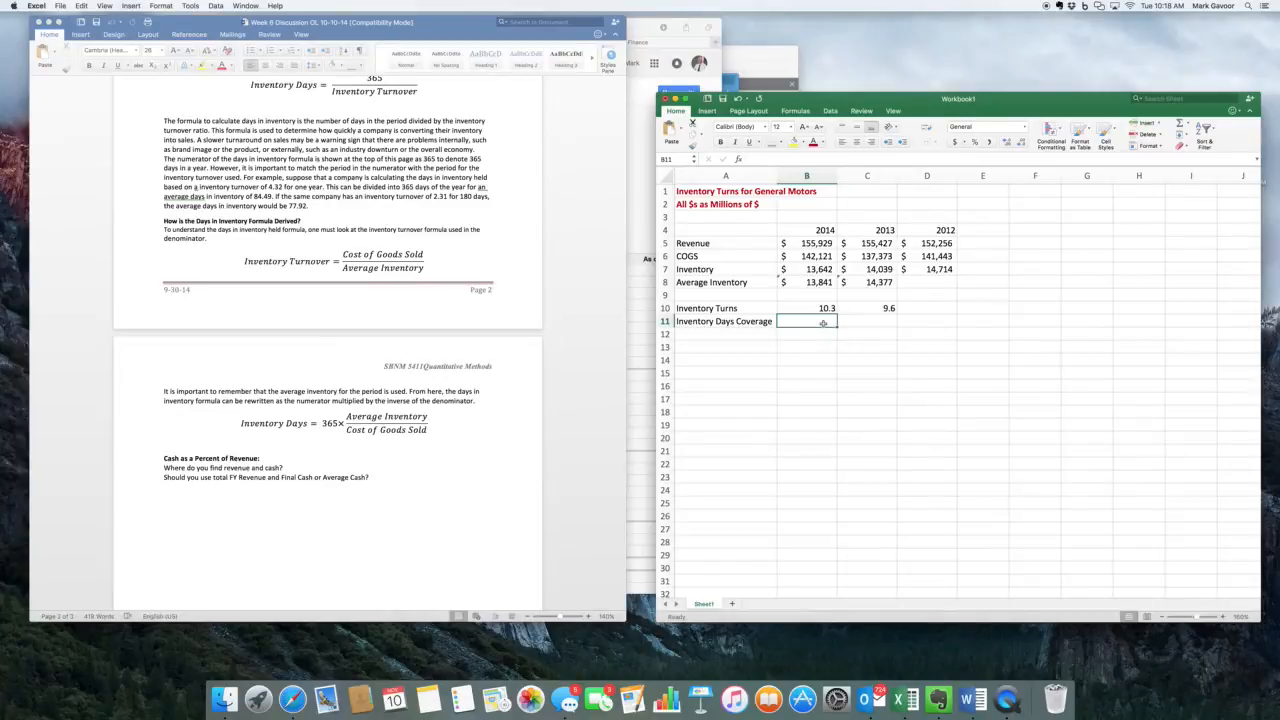
type("=365/")
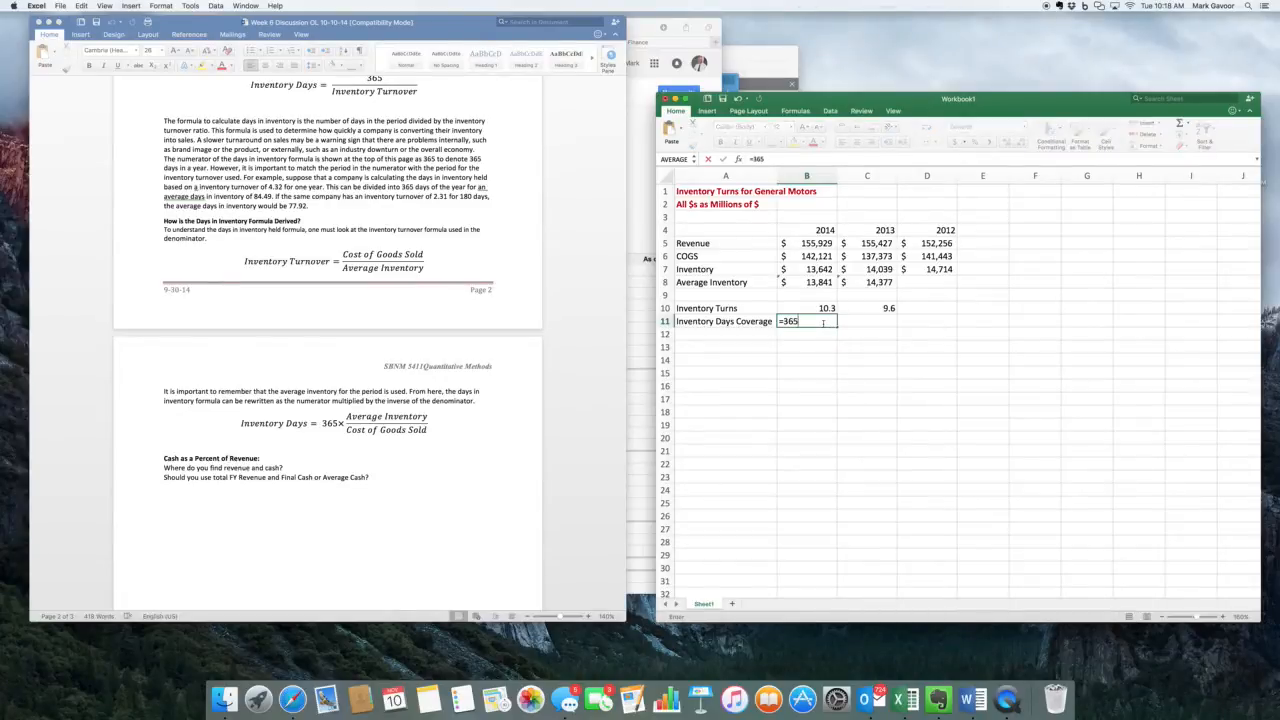
left_click(825, 310)
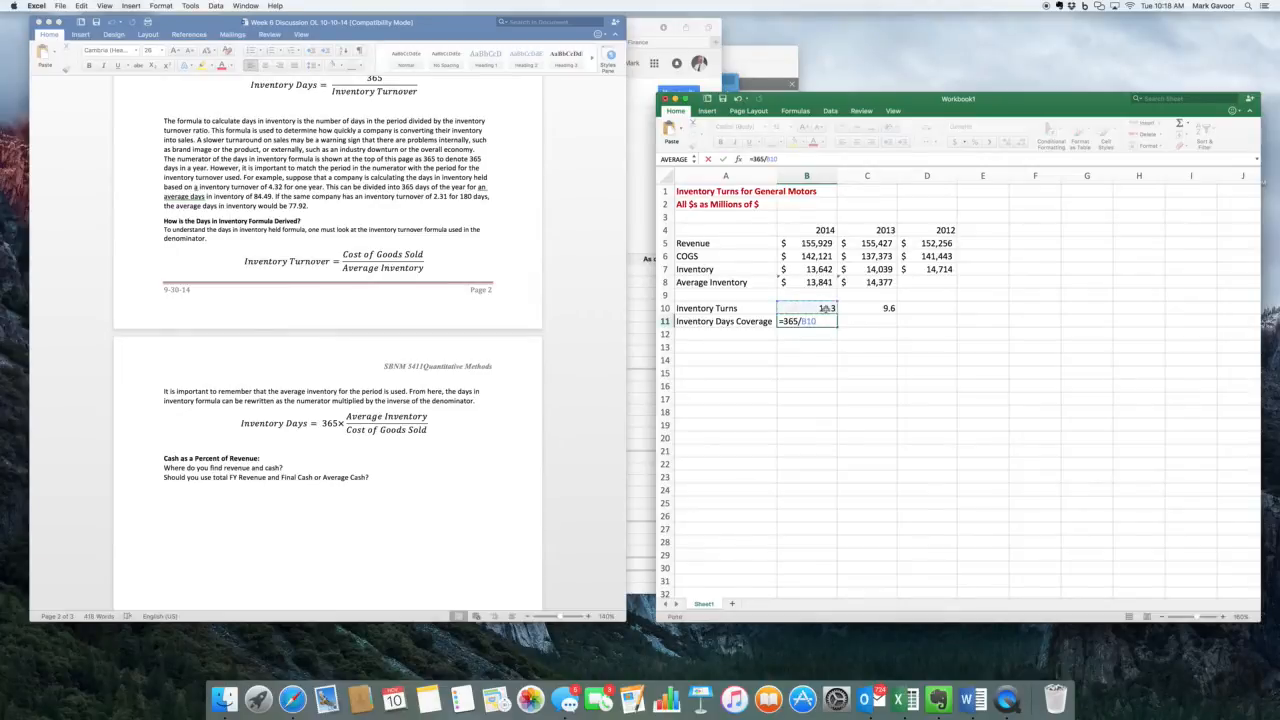
key("Return")
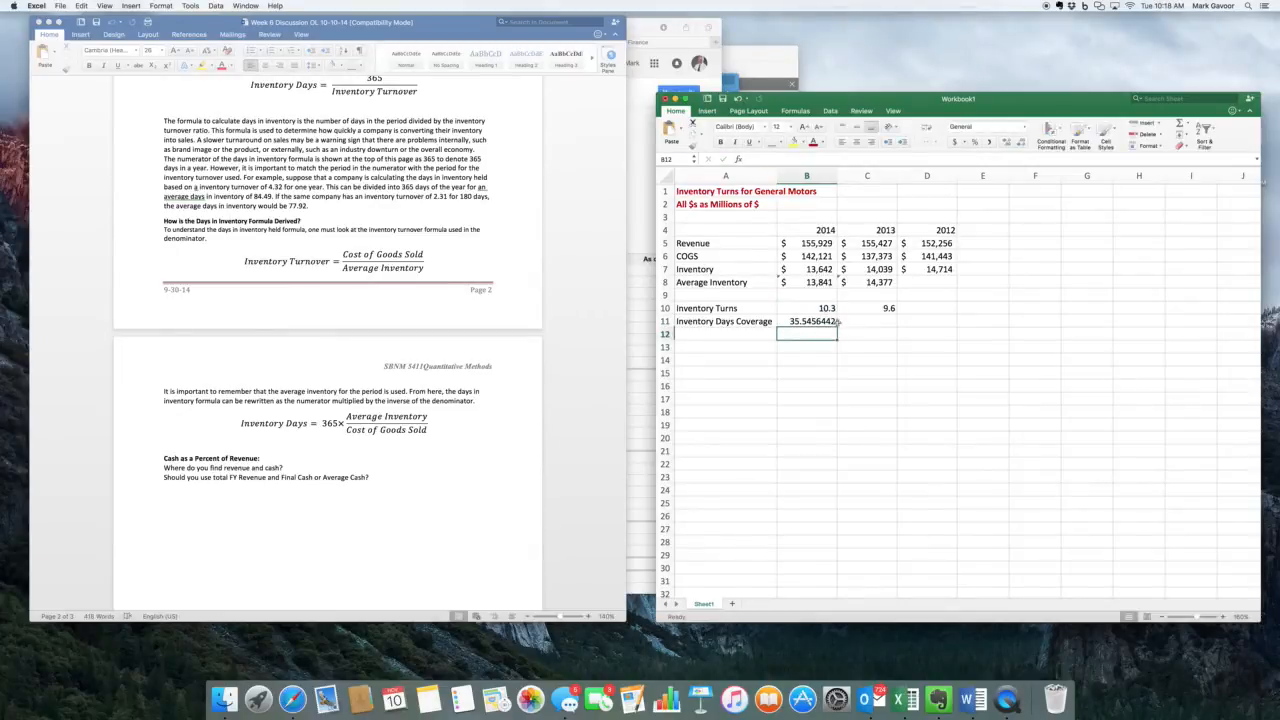
Copy the days coverage formula from B11 to C11 for 2013 and show both cells with one decimal.
left_click(828, 321)
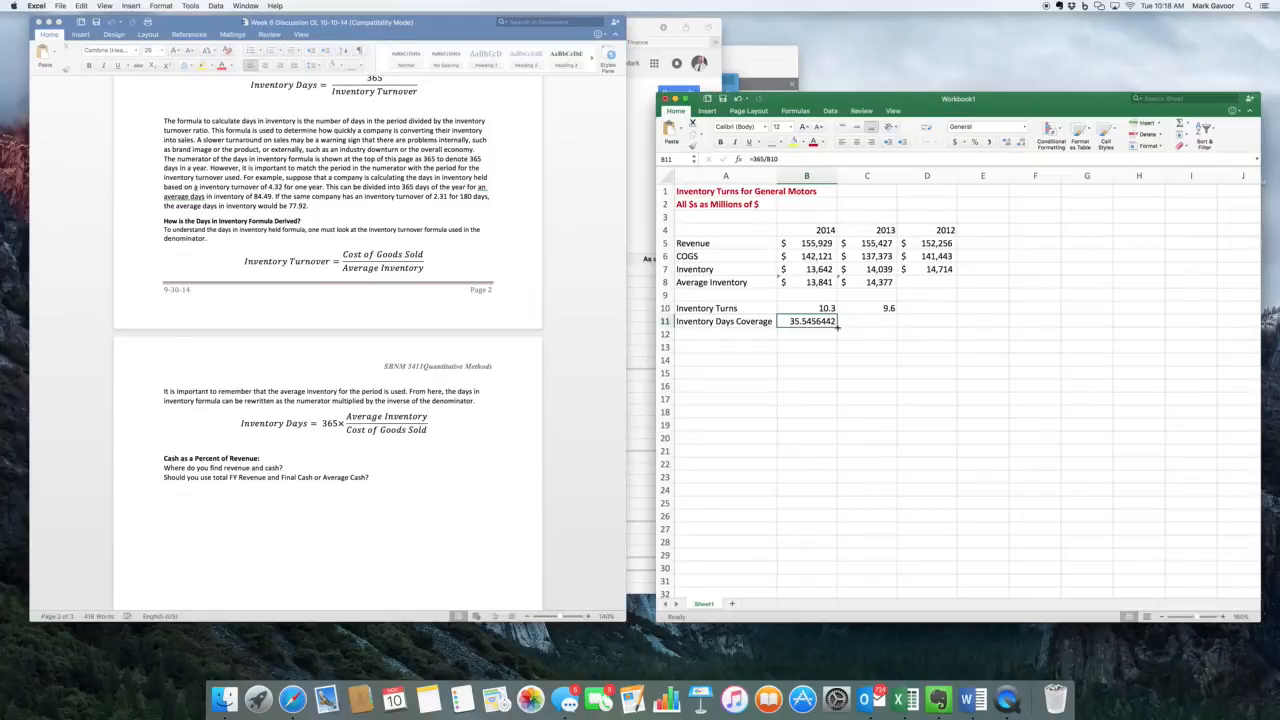
left_click_drag(836, 327, 890, 327)
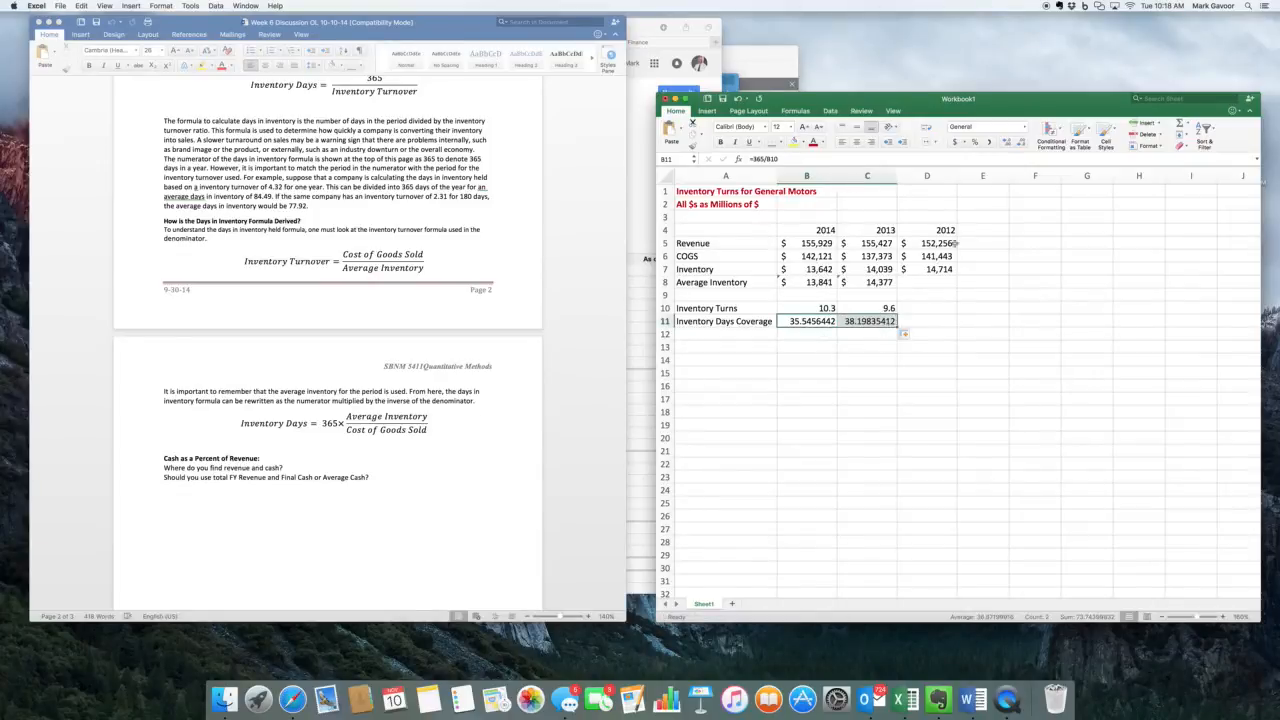
left_click(1021, 143)
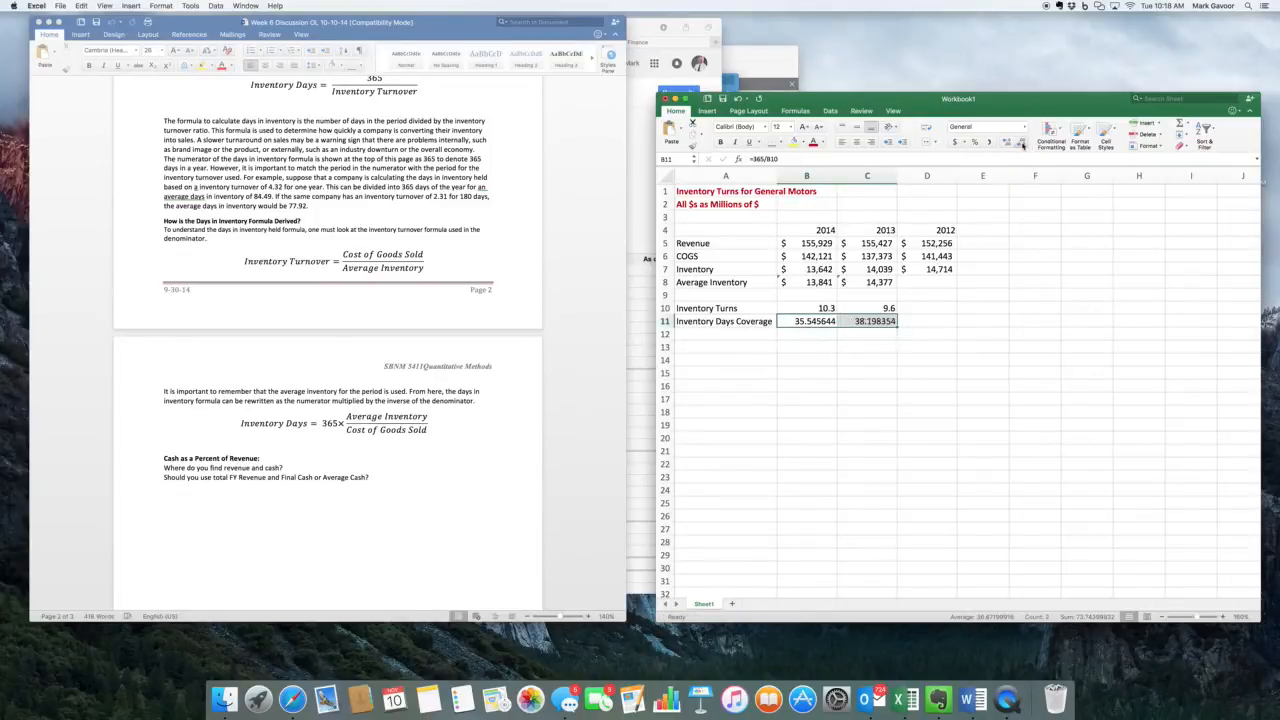
left_click(1021, 143)
left_click(1021, 143)
left_click(1021, 143)
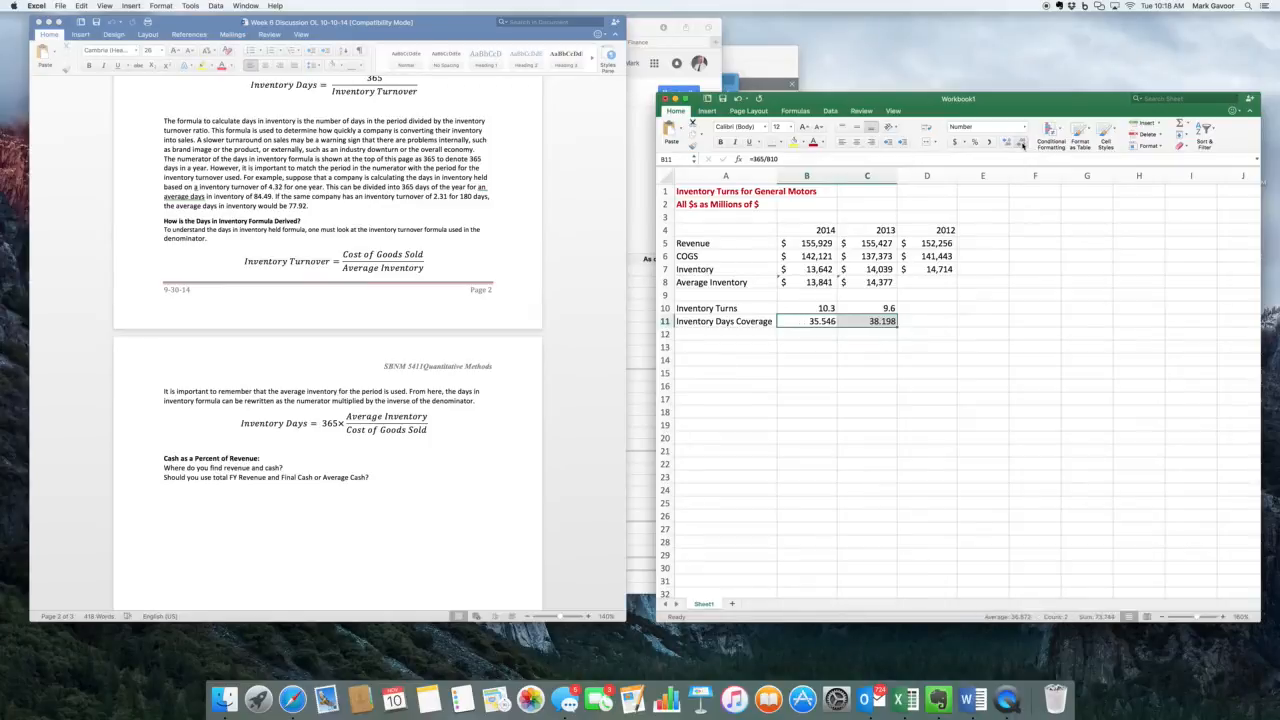
left_click(1021, 143)
left_click(1021, 143)
Insert a new row 9 below Average Inventory and label it "Cash" in A9.
scroll(373, 445, "down", 5)
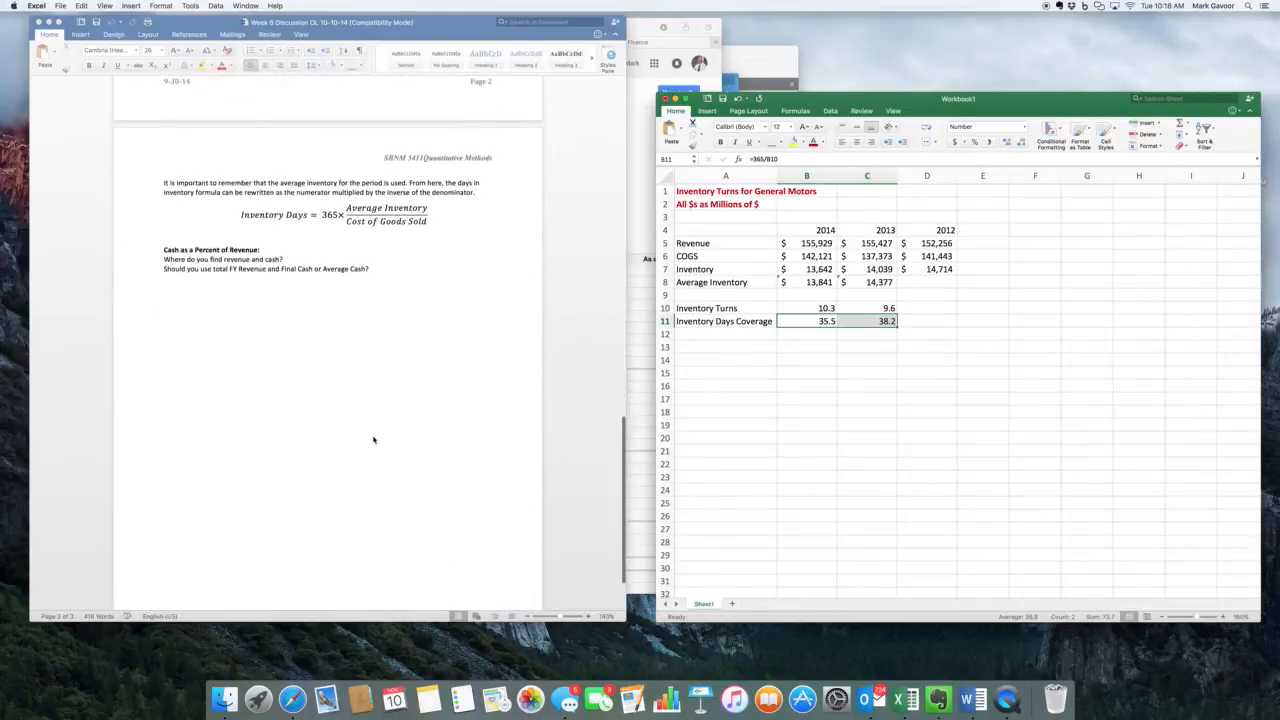
scroll(373, 440, "down", 1)
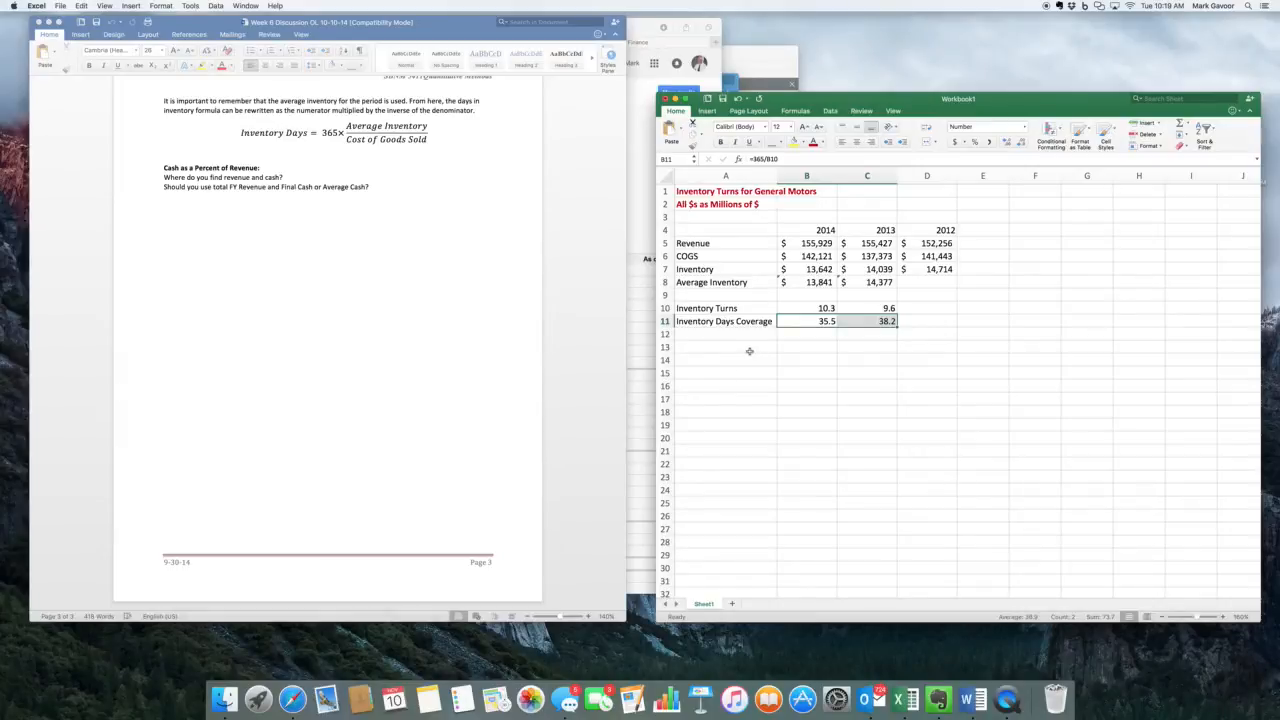
left_click(665, 295)
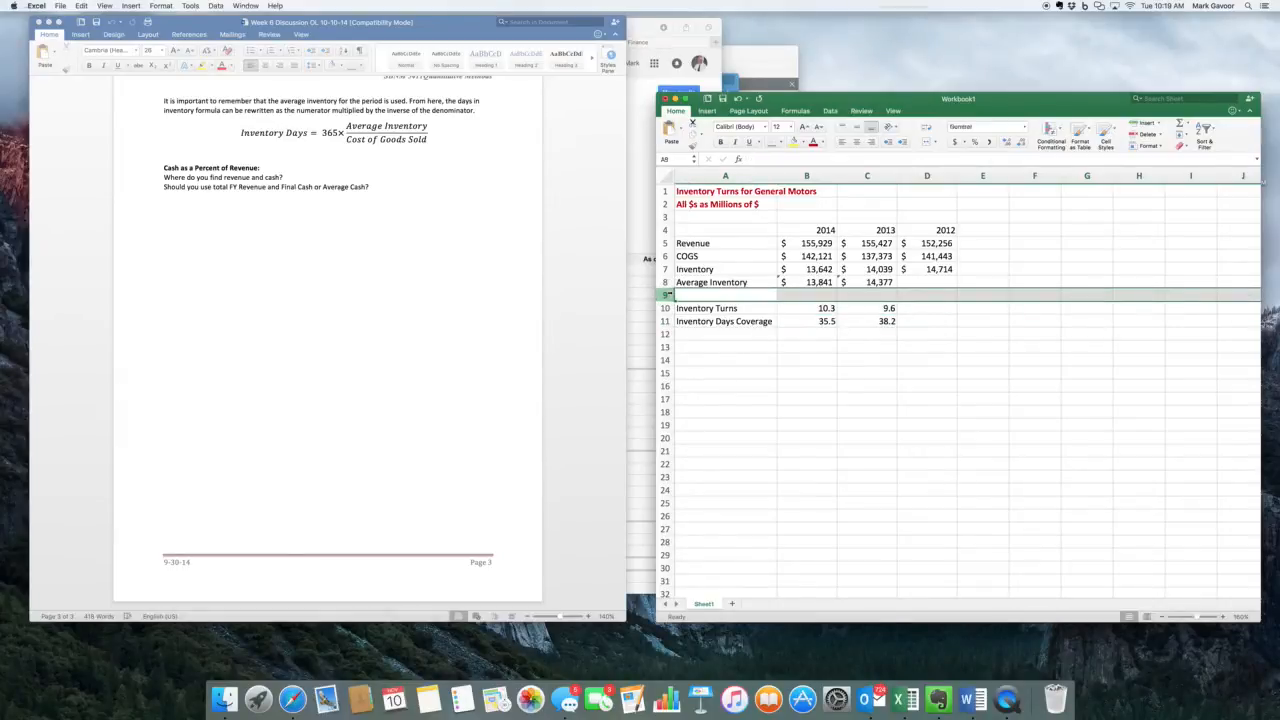
left_click(1143, 124)
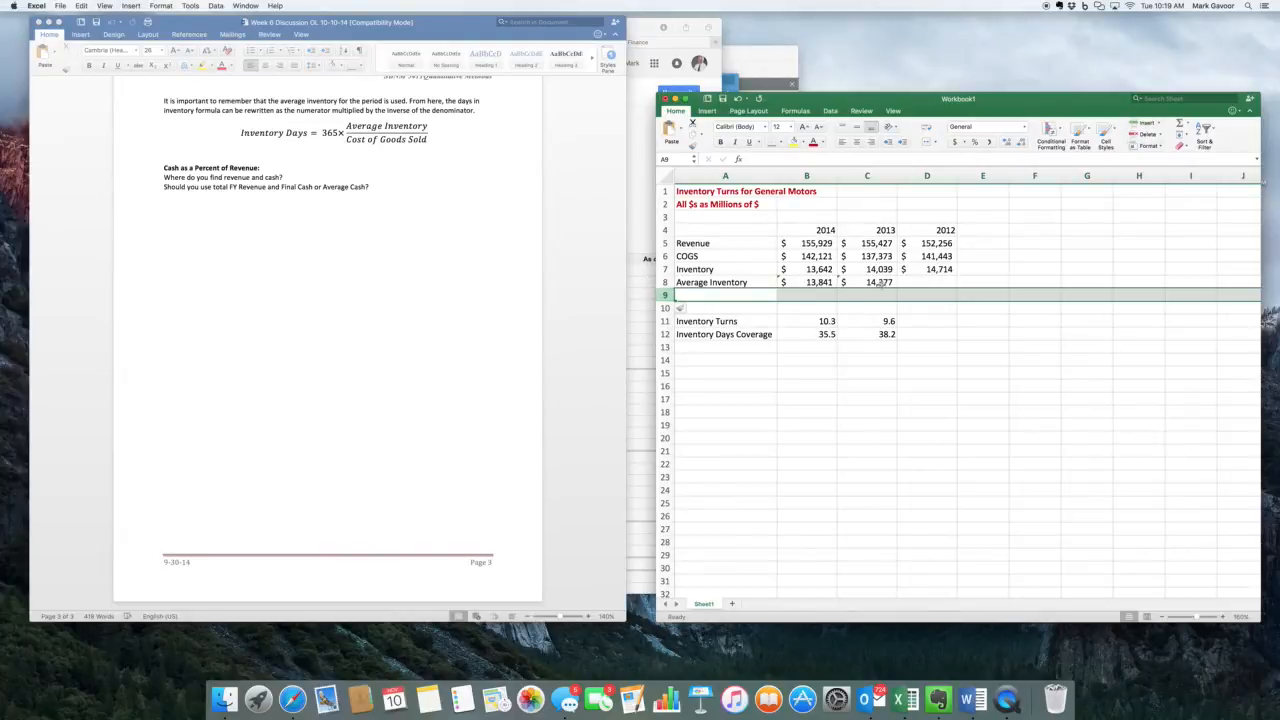
type("Cash")
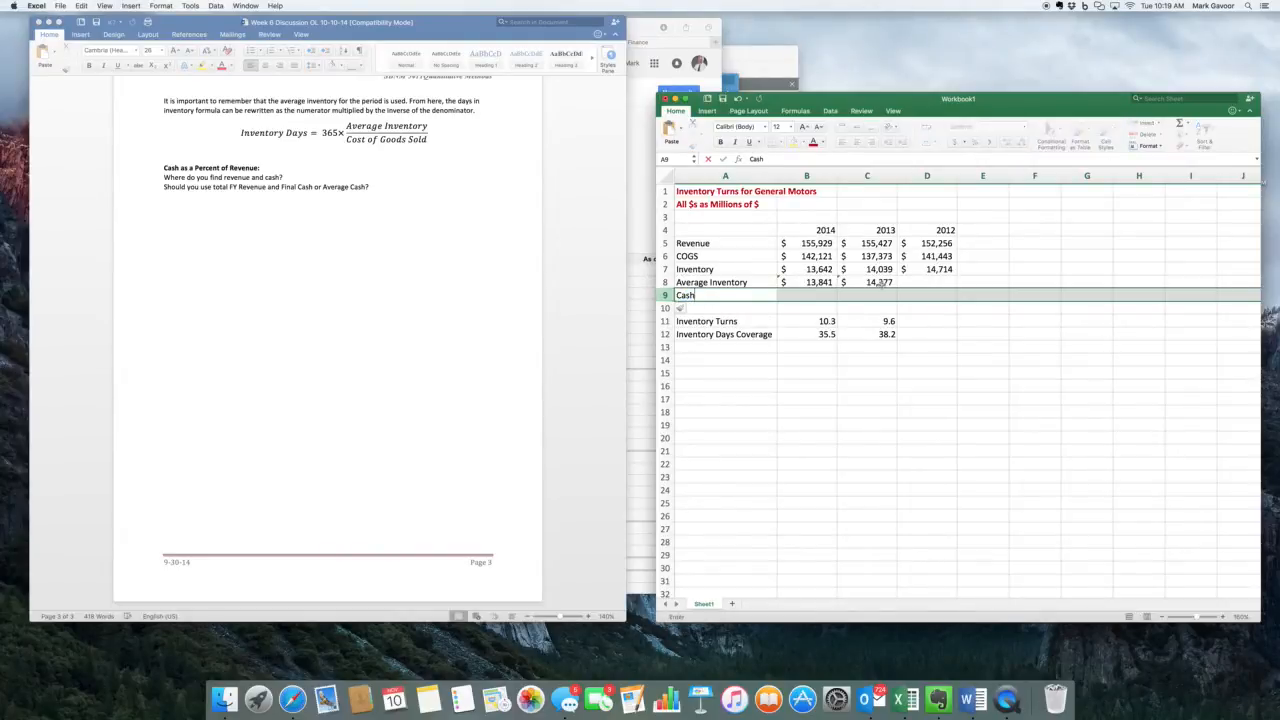
key("Return")
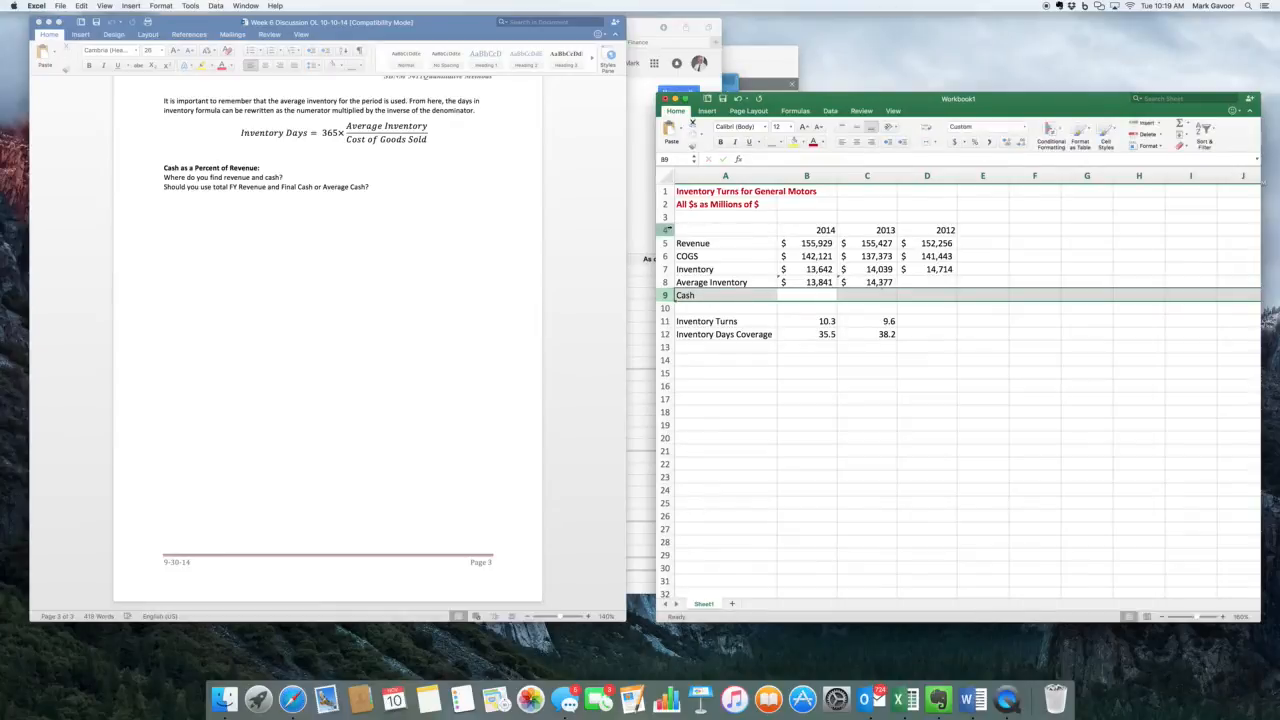
Switch to Safari to examine the cash lines of General Motors' annual balance sheet, and return to cell B9 in Excel.
left_click(644, 204)
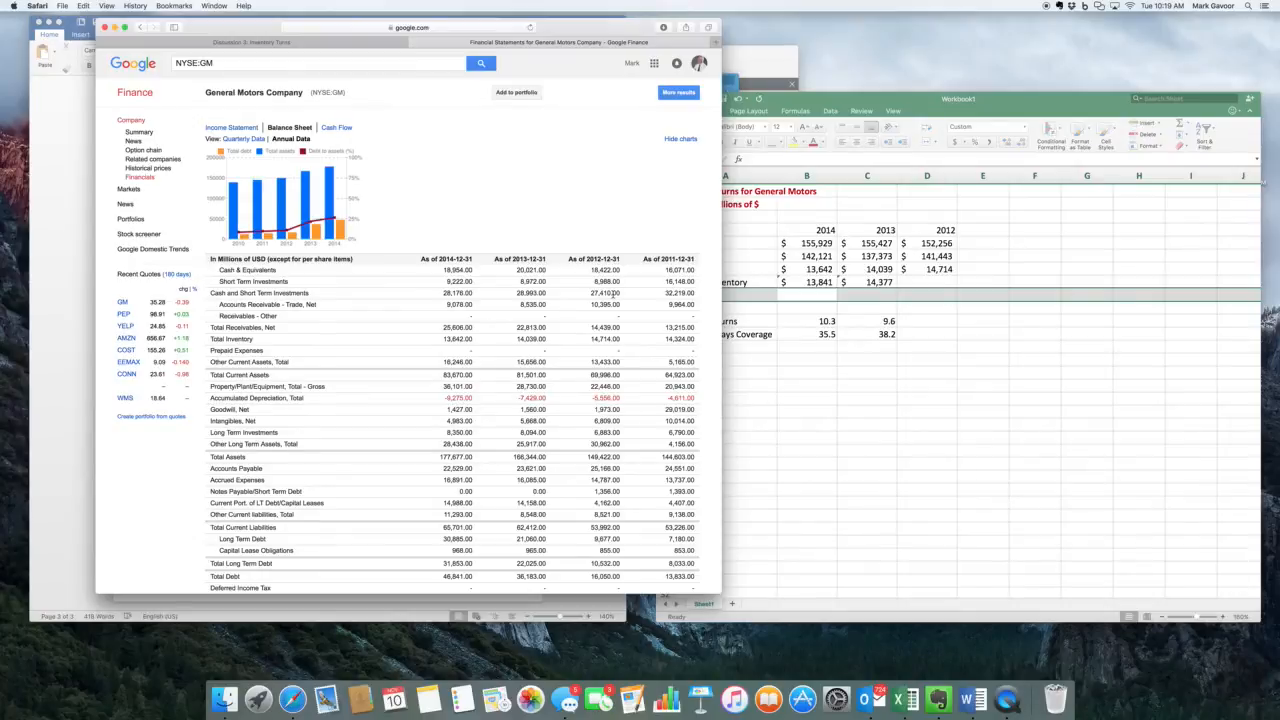
left_click(910, 392)
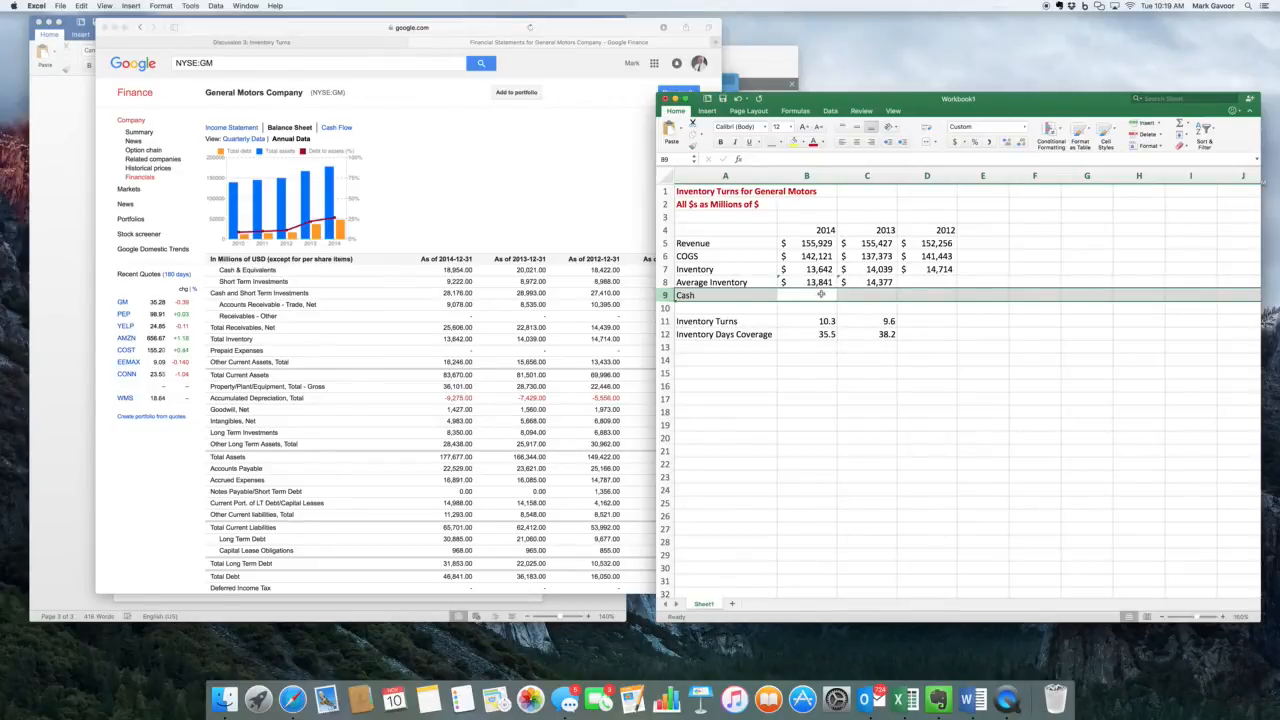
left_click(821, 294)
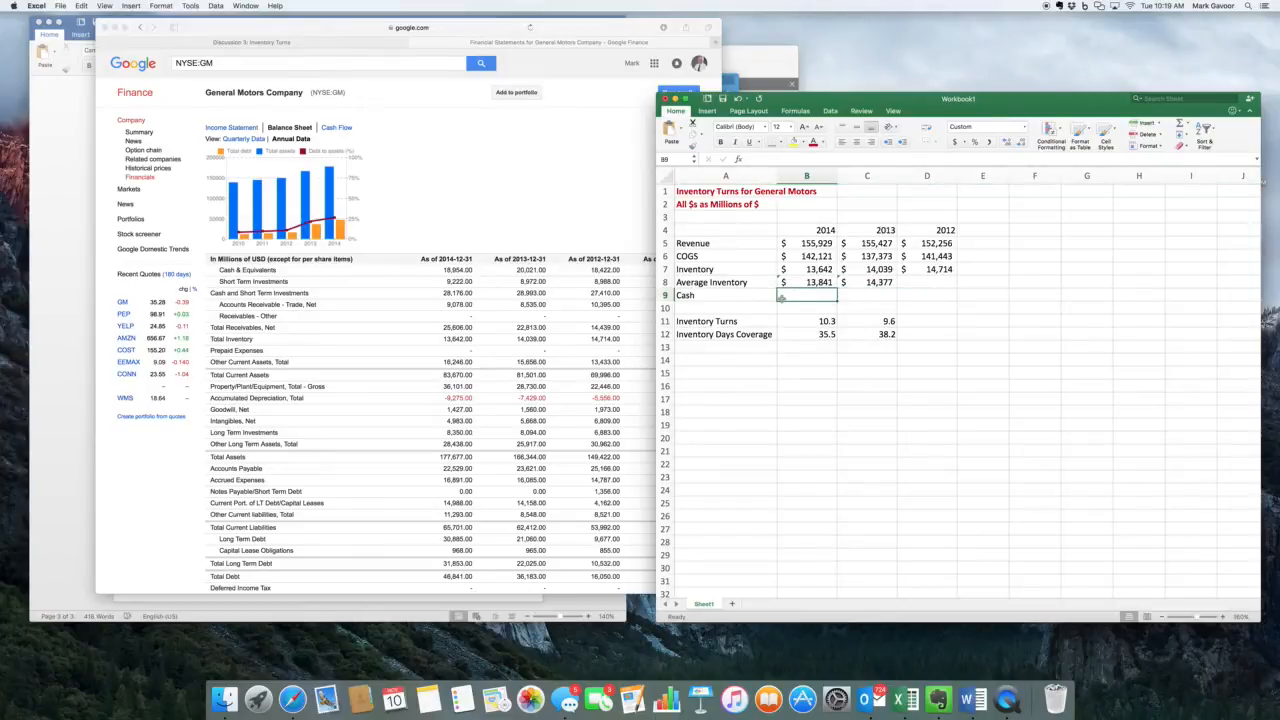
Change the label in A9 to "Cash & Short Term Investments" and widen column A to fit it.
left_click(693, 295)
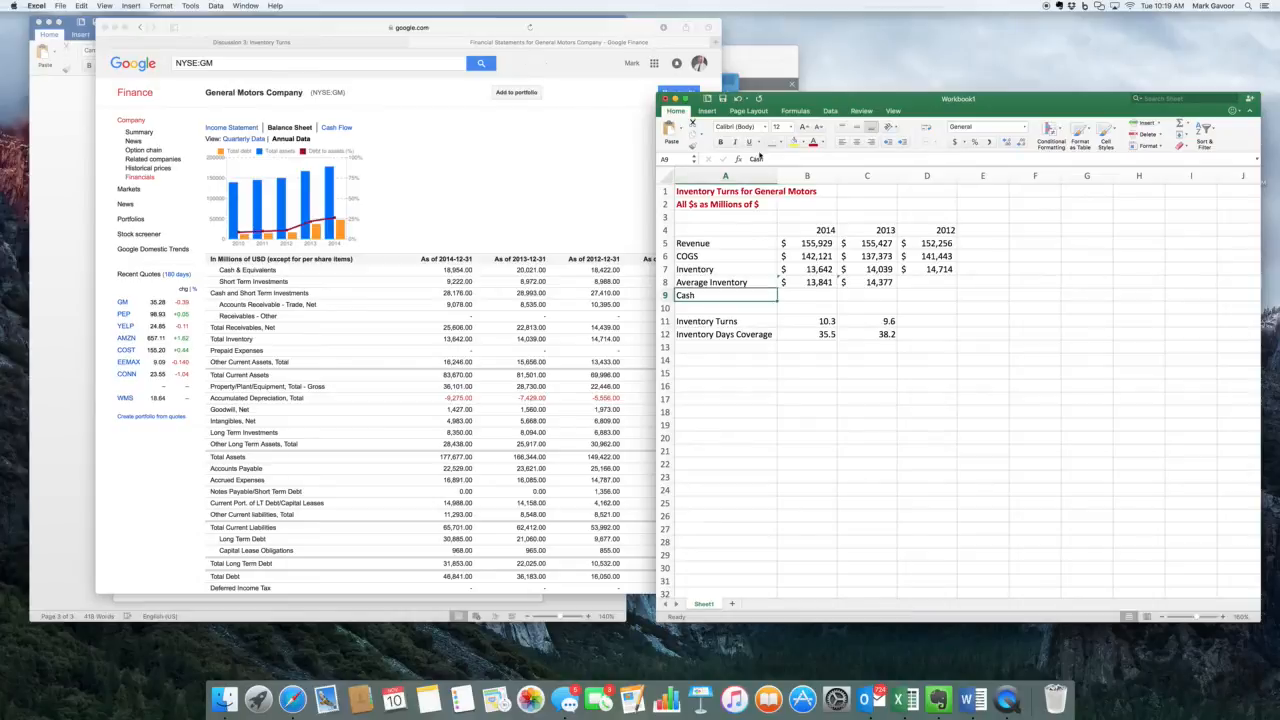
left_click(779, 158)
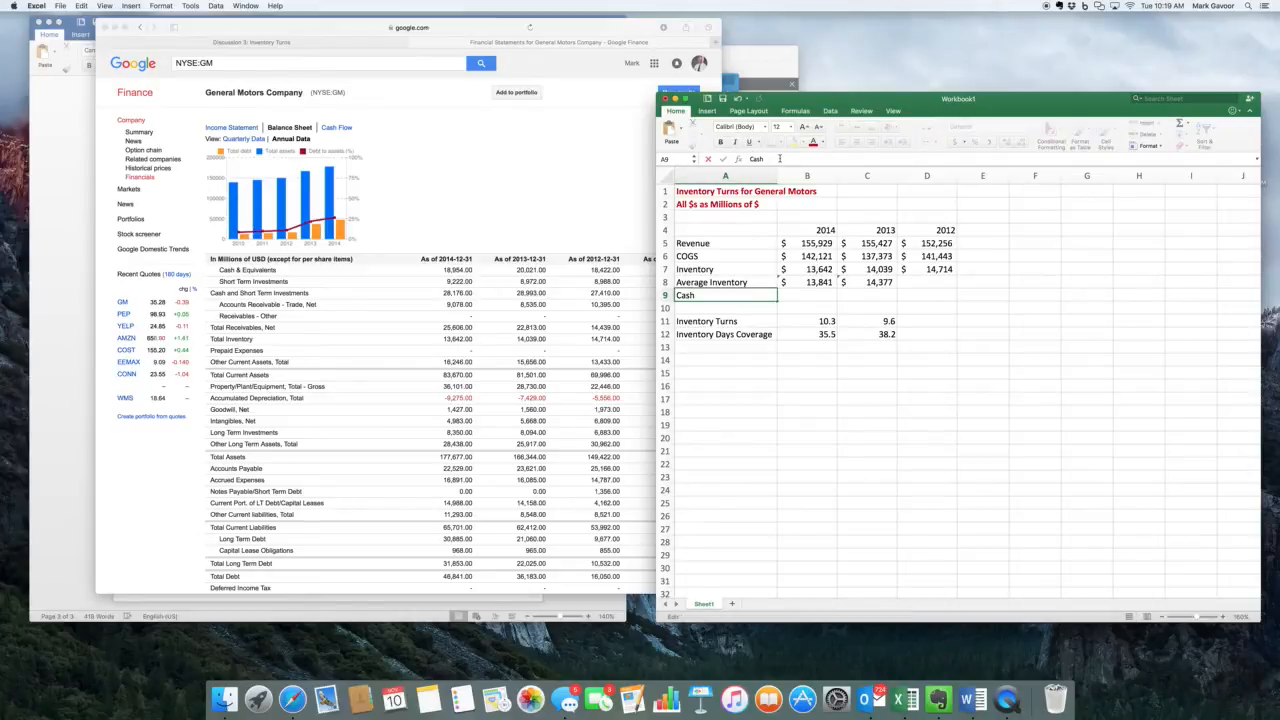
type("& Short Term Investm")
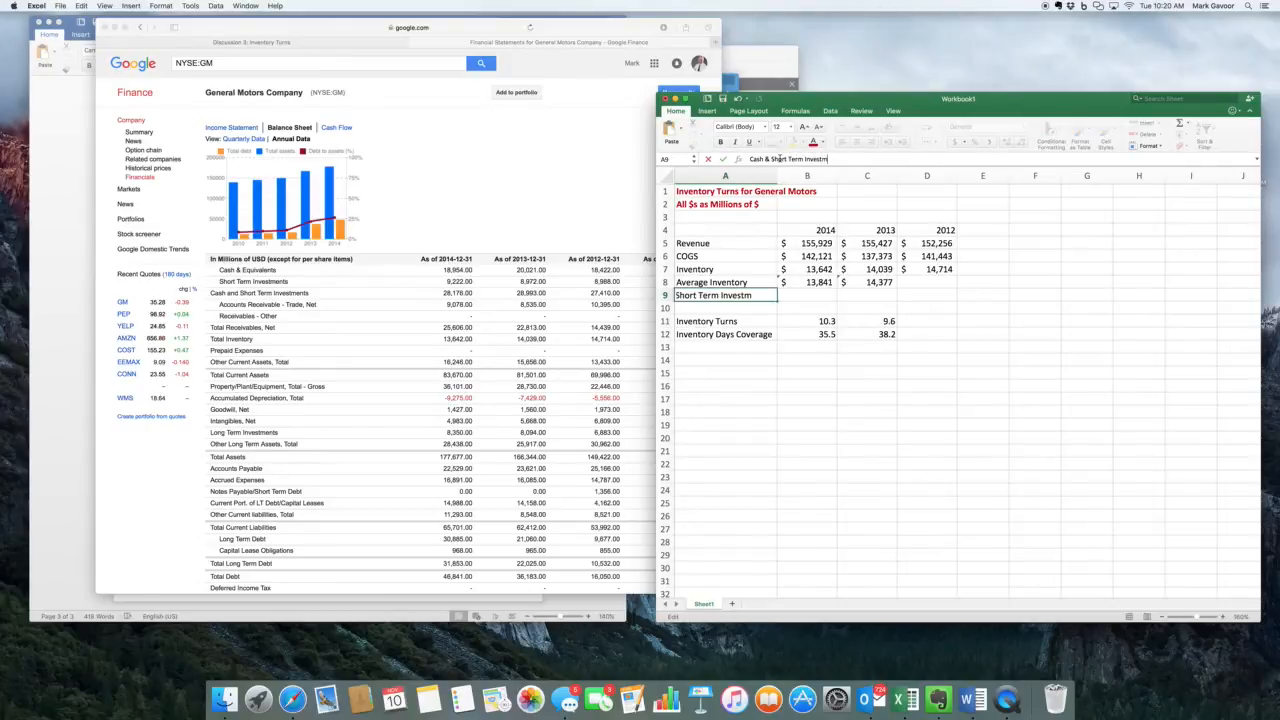
type("ents")
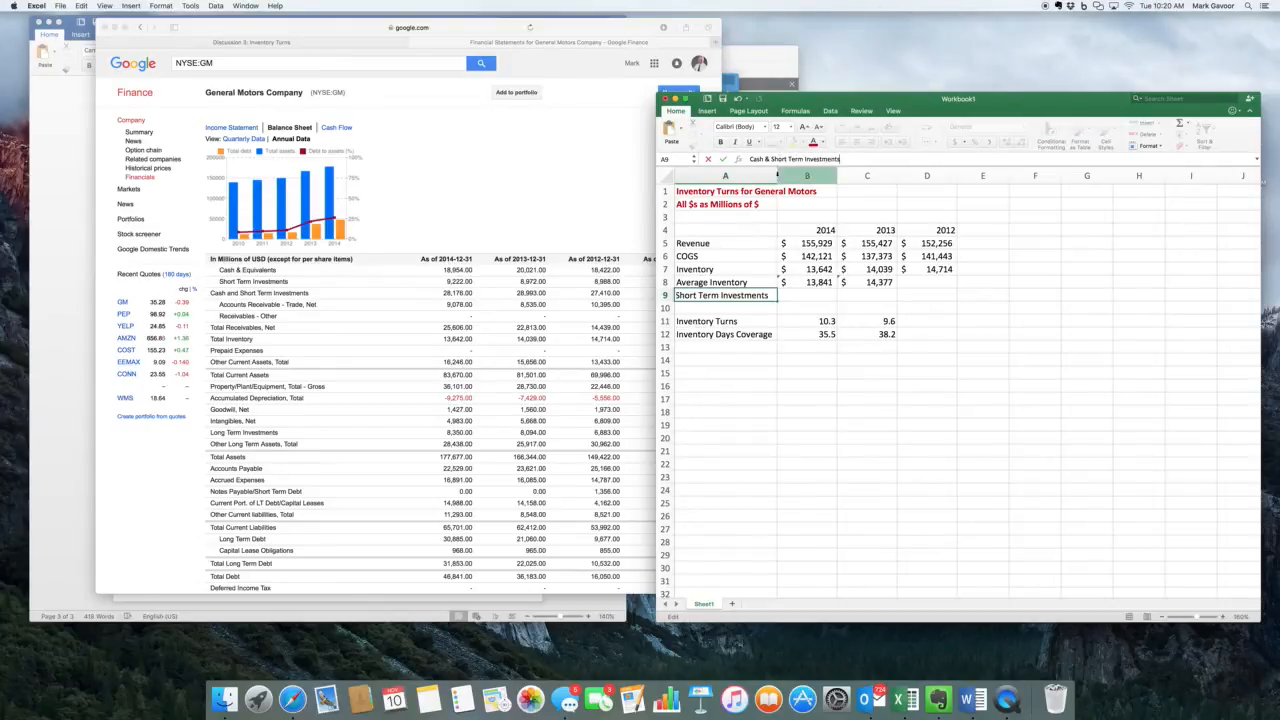
key("Return")
left_click_drag(777, 172, 808, 169)
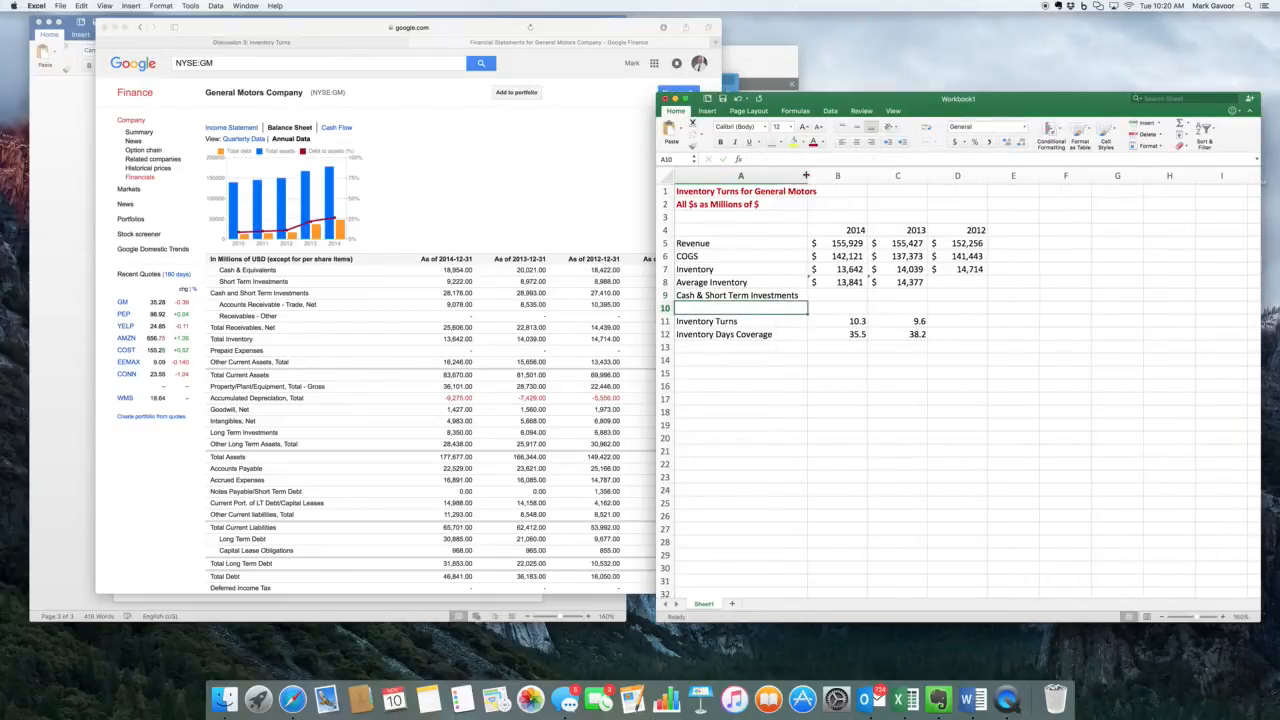
Enter the cash and short term investments in row 9: 28176 for 2014, 28993 for 2013 and 27410 for 2012.
left_click(840, 294)
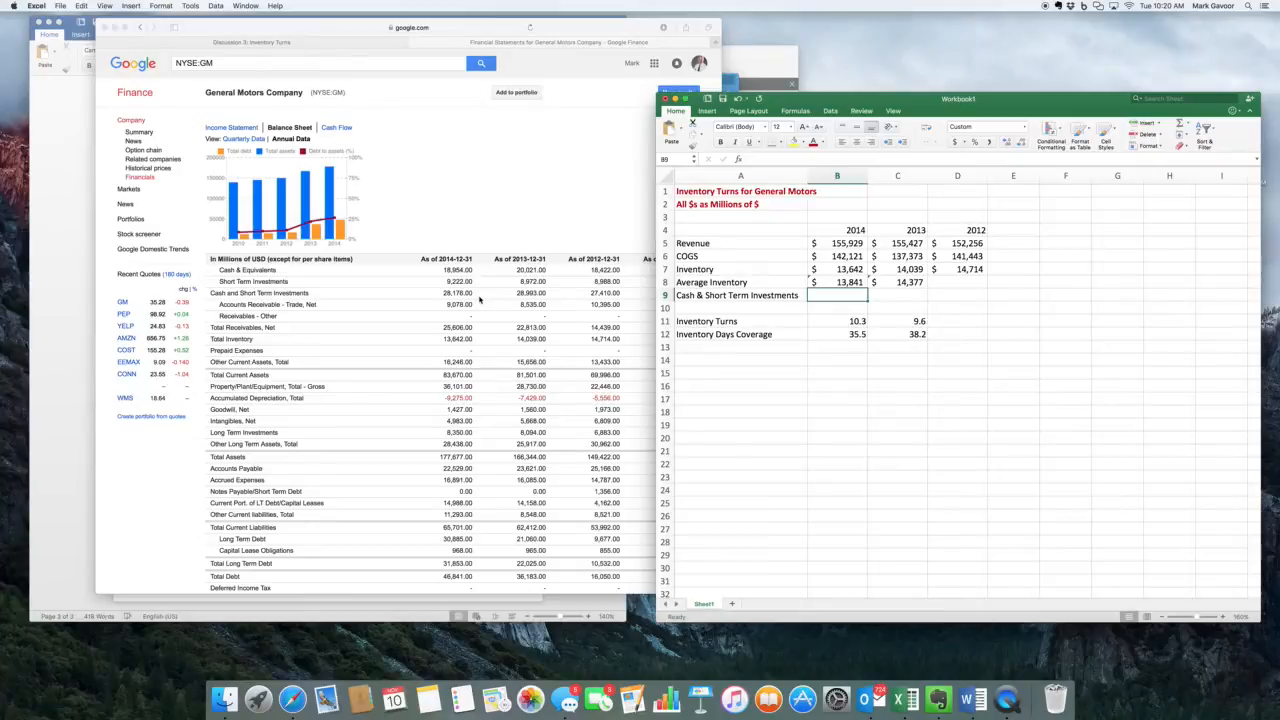
type("28")
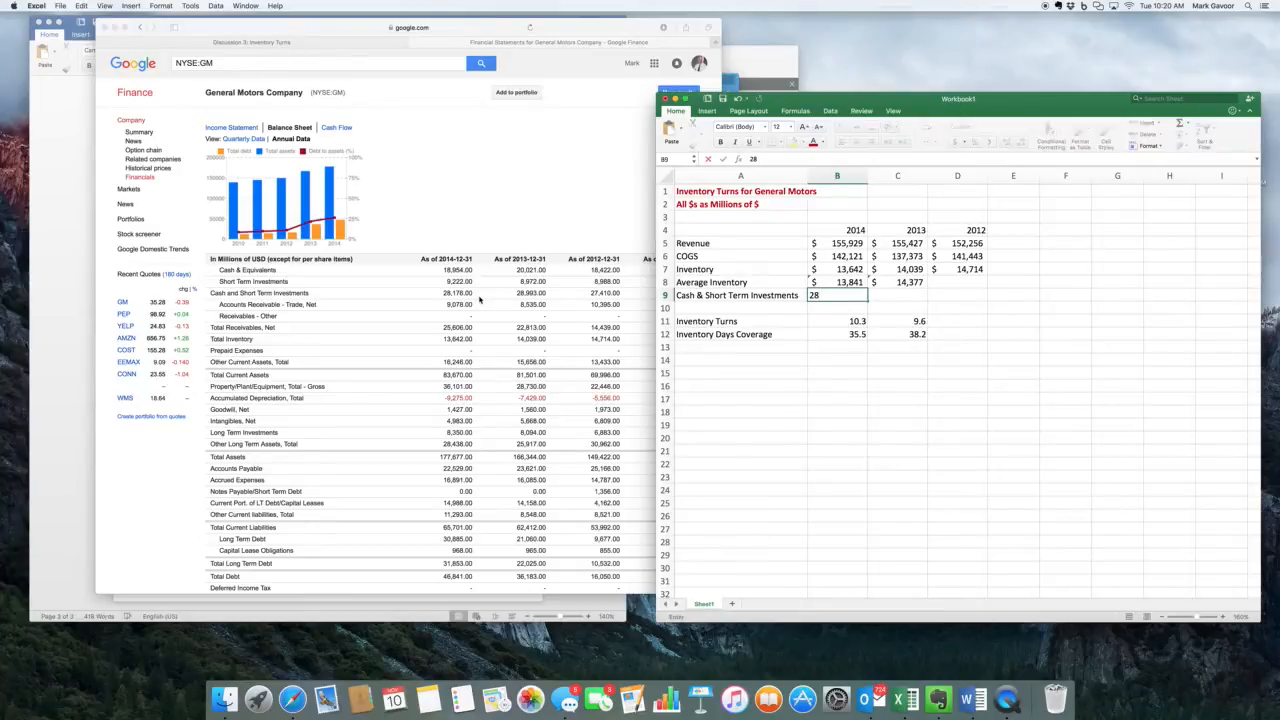
type("176")
key("Tab")
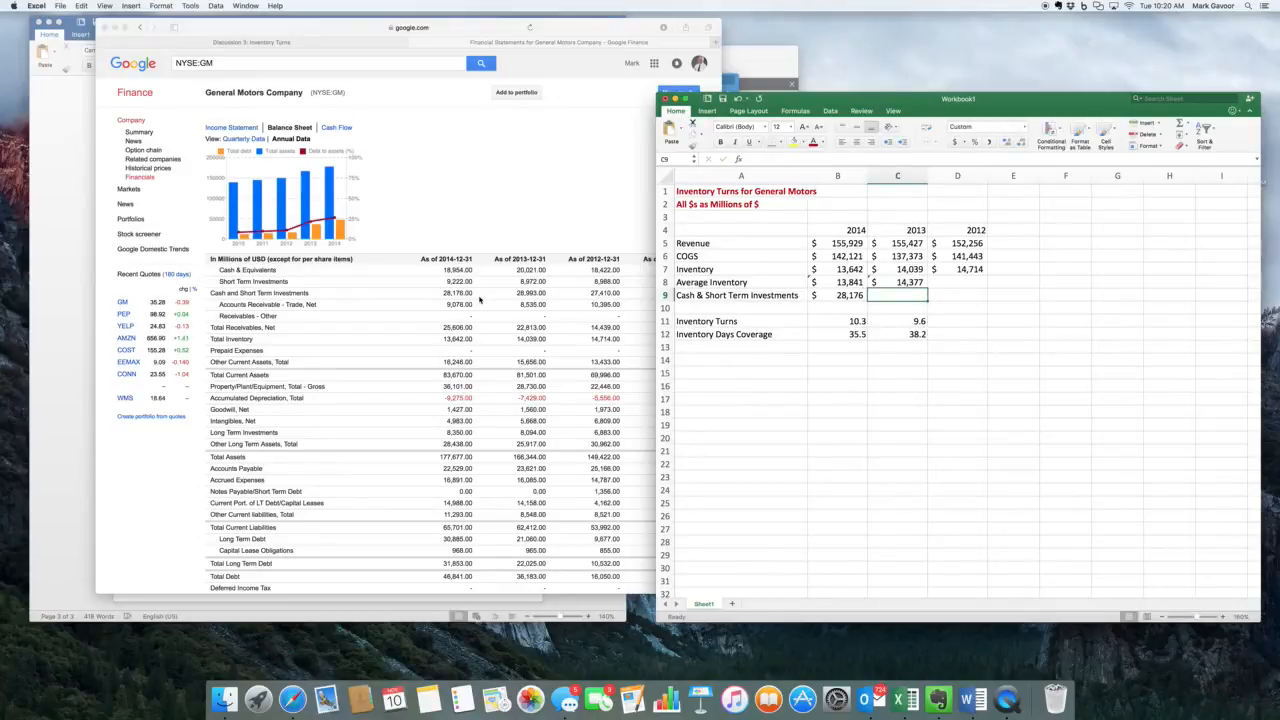
type("28993")
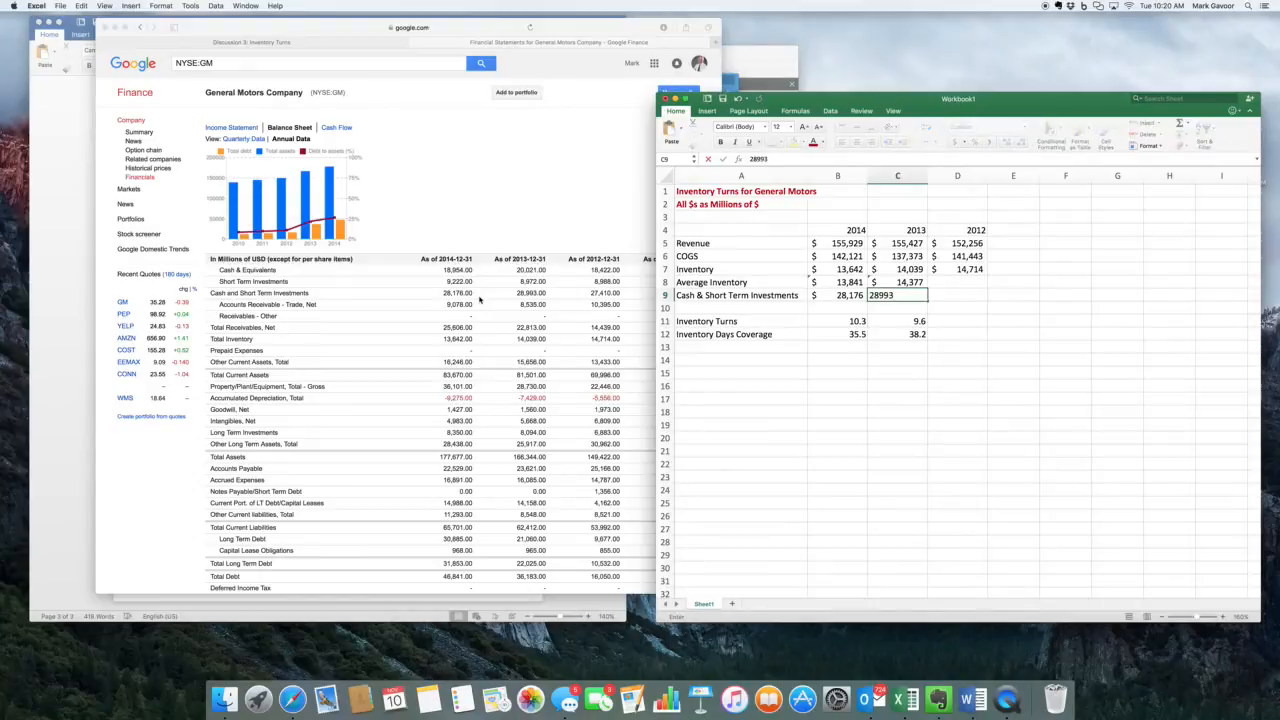
key("Tab")
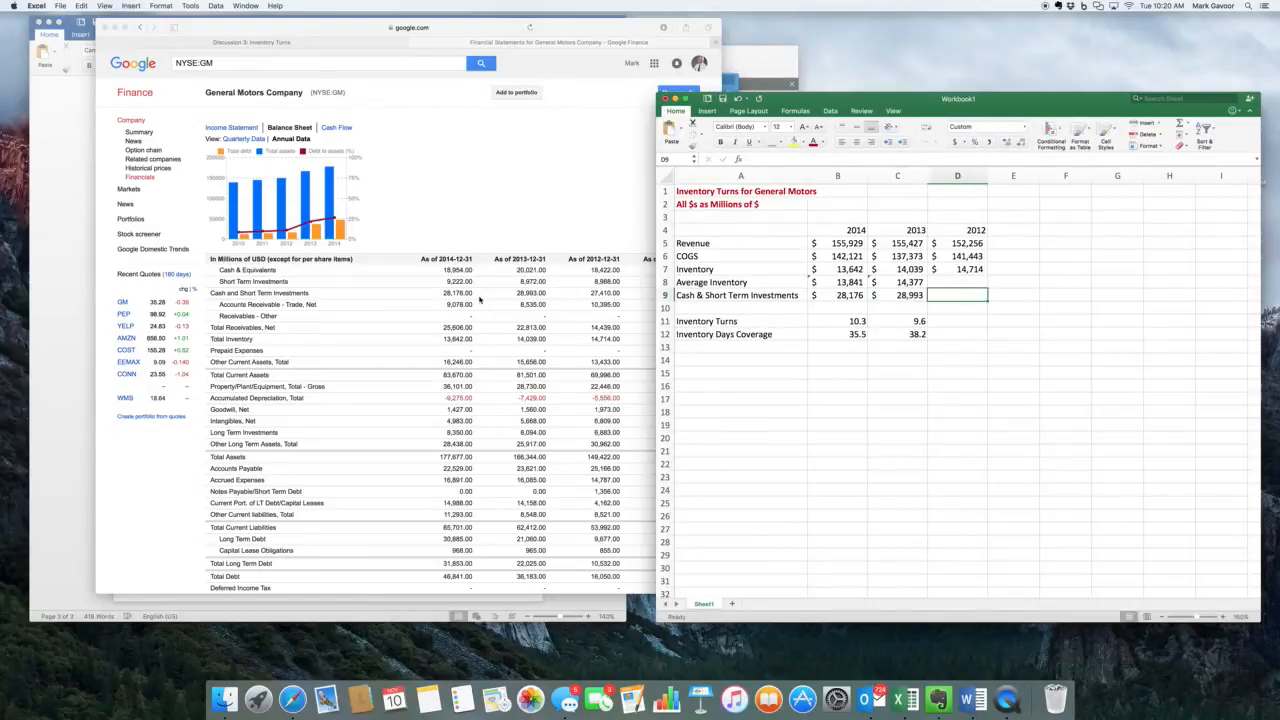
type("27410")
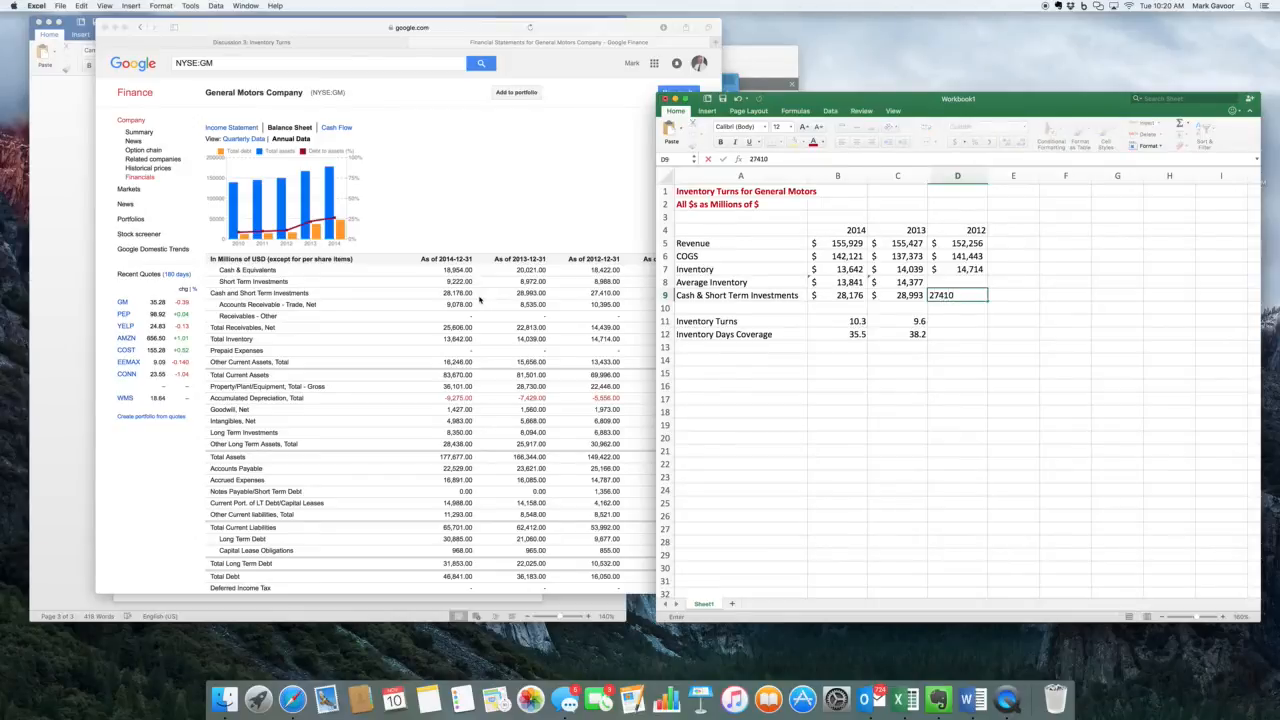
key("Return")
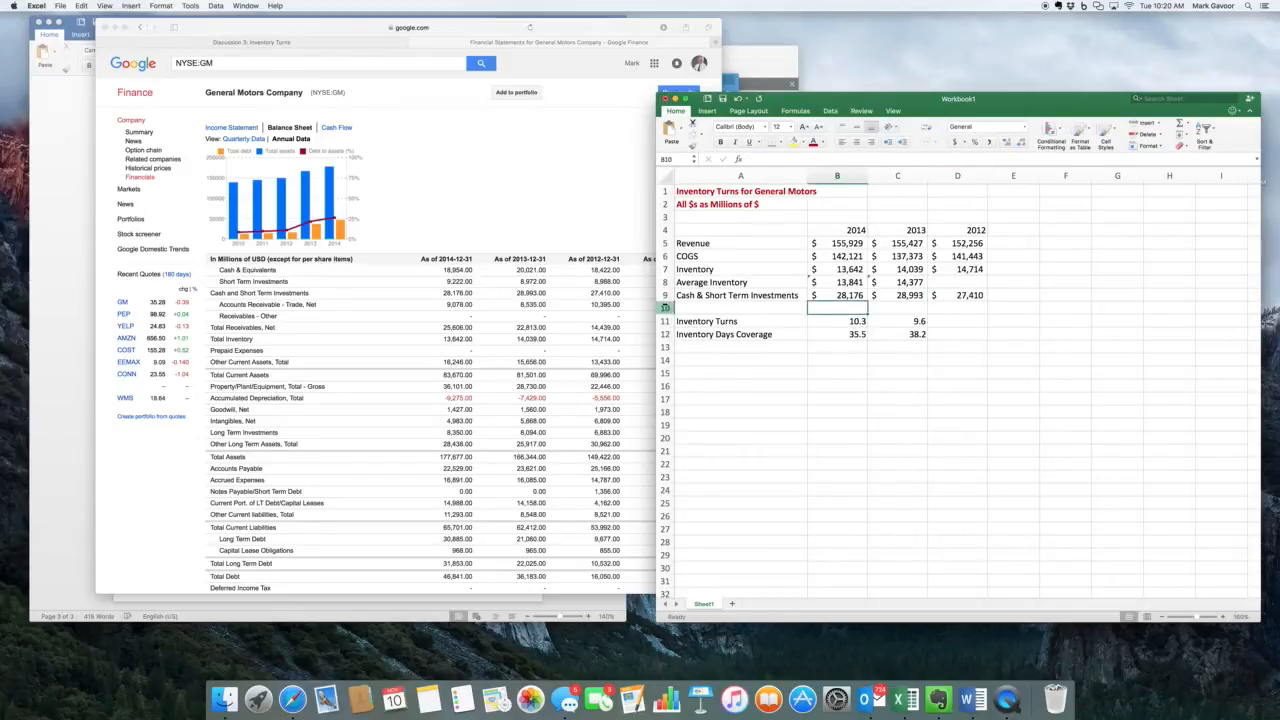
Insert a new row 10 below Cash & Short Term Investments and label it "Average Cash" in A10.
left_click(665, 307)
left_click(1142, 128)
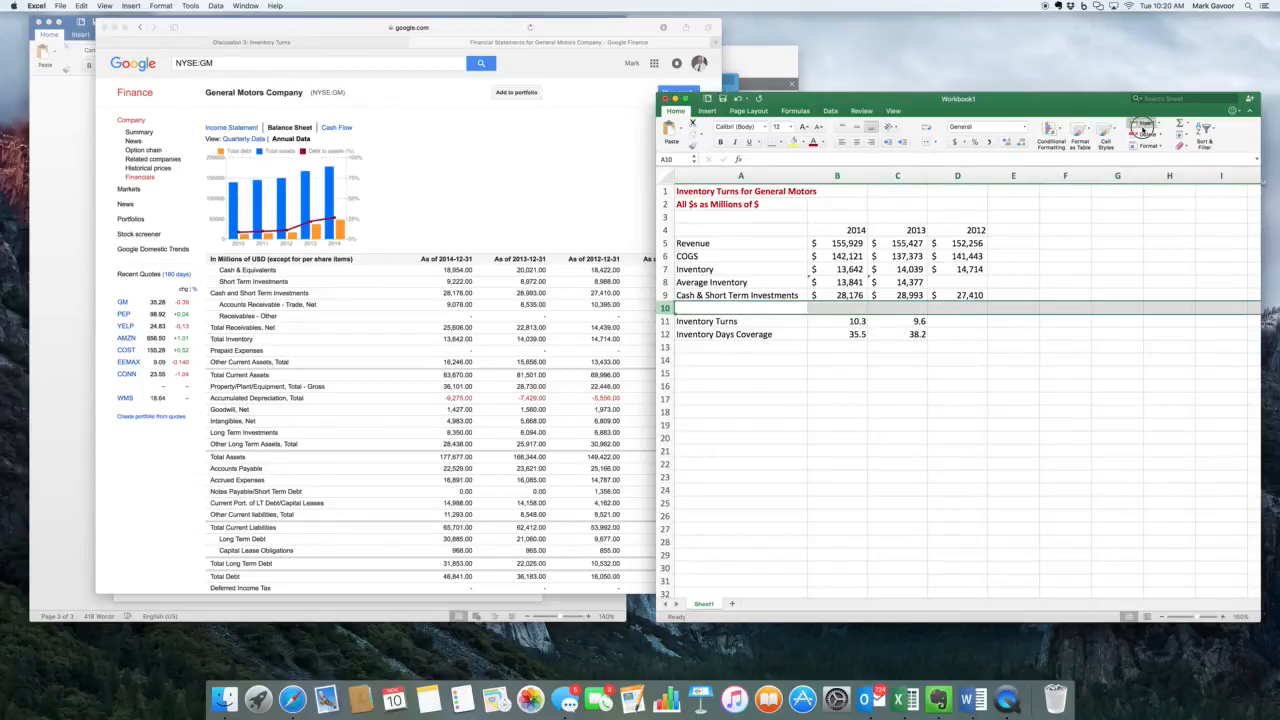
left_click(763, 308)
type("Average ")
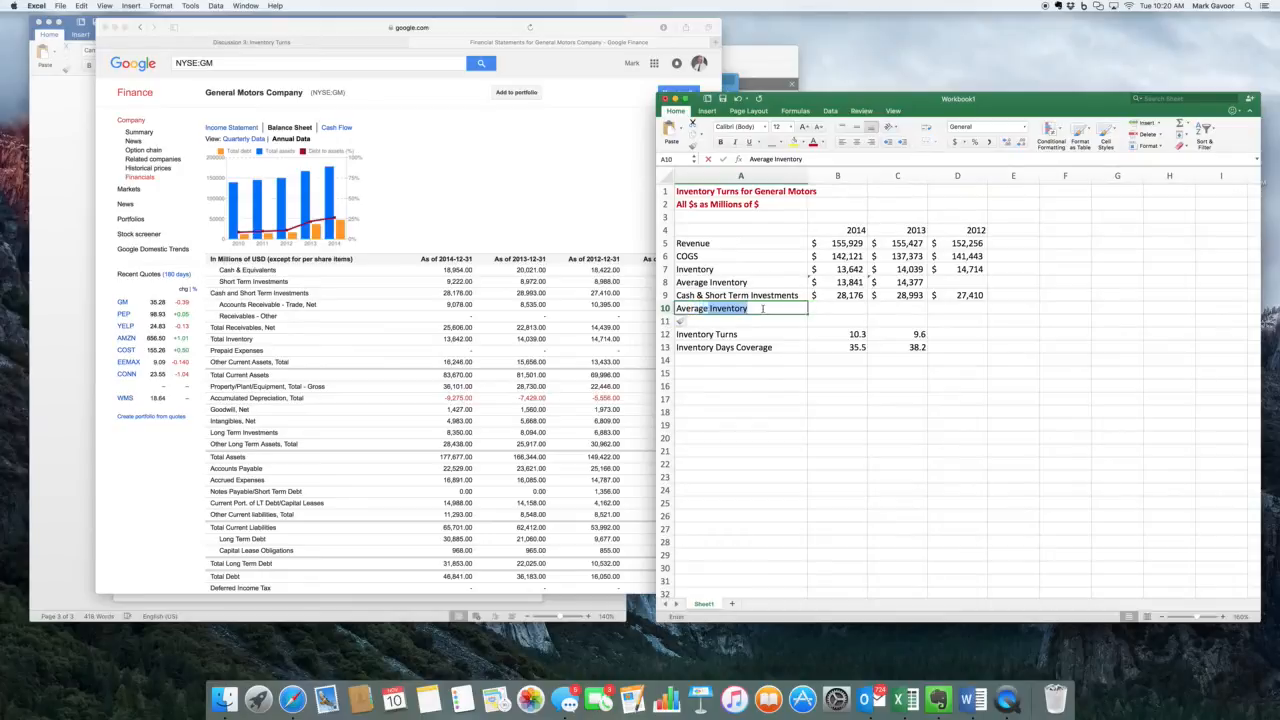
type("Cash")
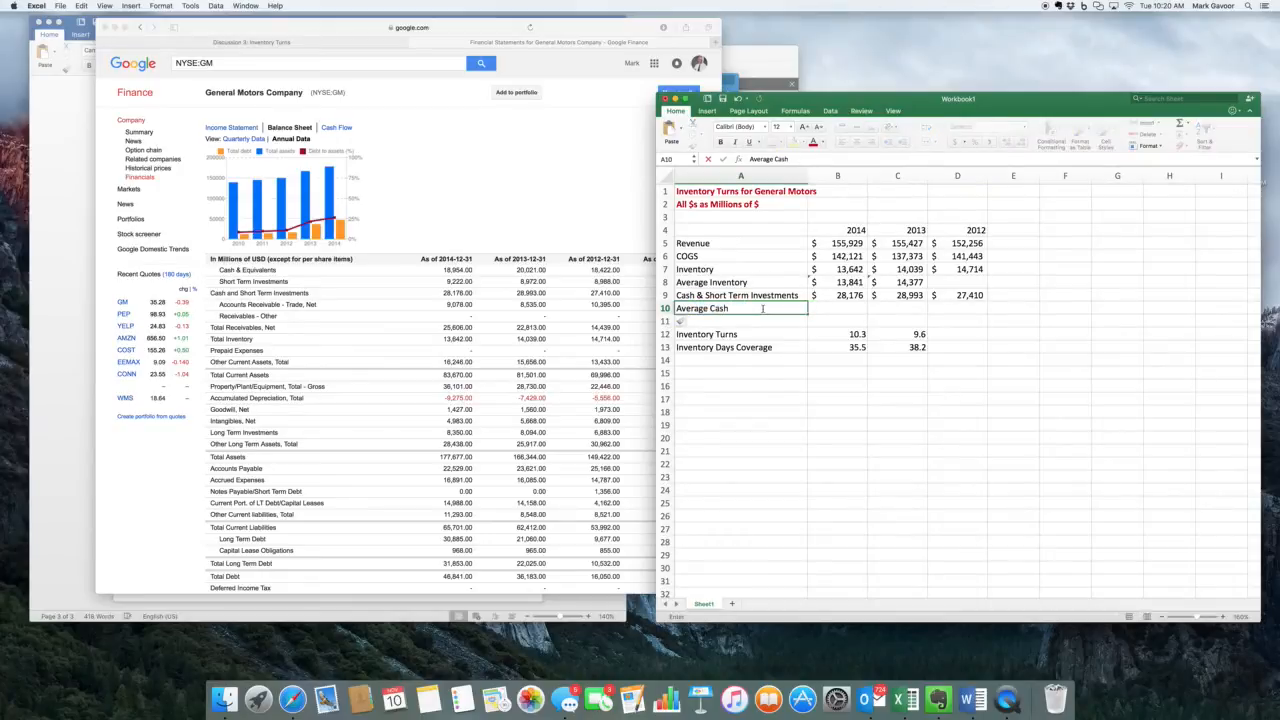
Copy the Average Inventory formulas from B8:C8 into B10:C10 for Average Cash and check the range referenced in B10.
left_click(848, 281)
left_click_drag(848, 281, 888, 282)
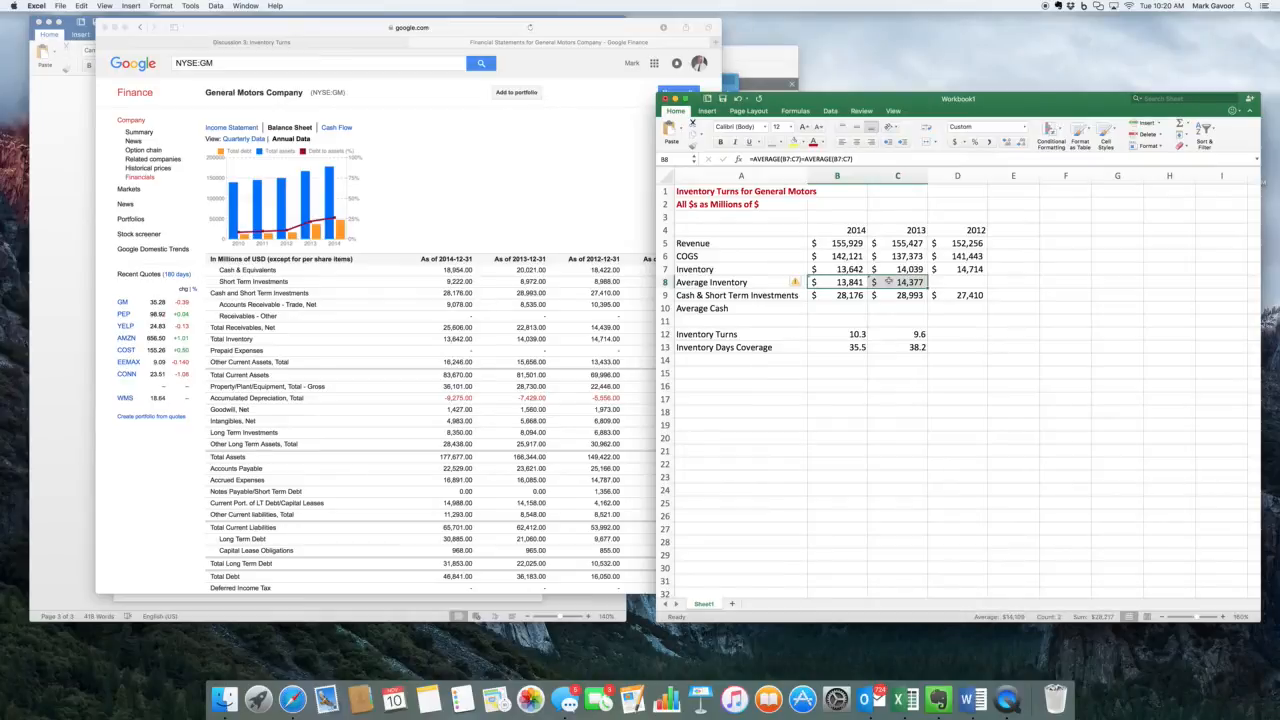
key("super+c")
left_click(855, 307)
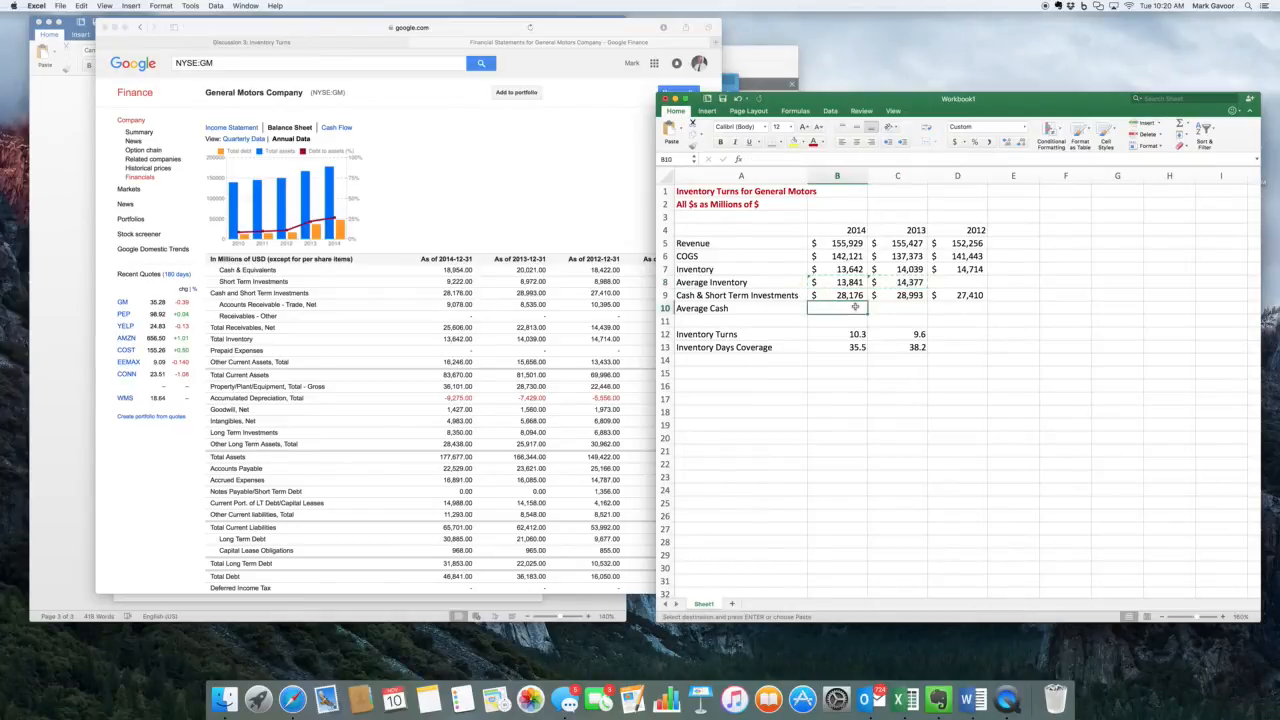
key("super+v")
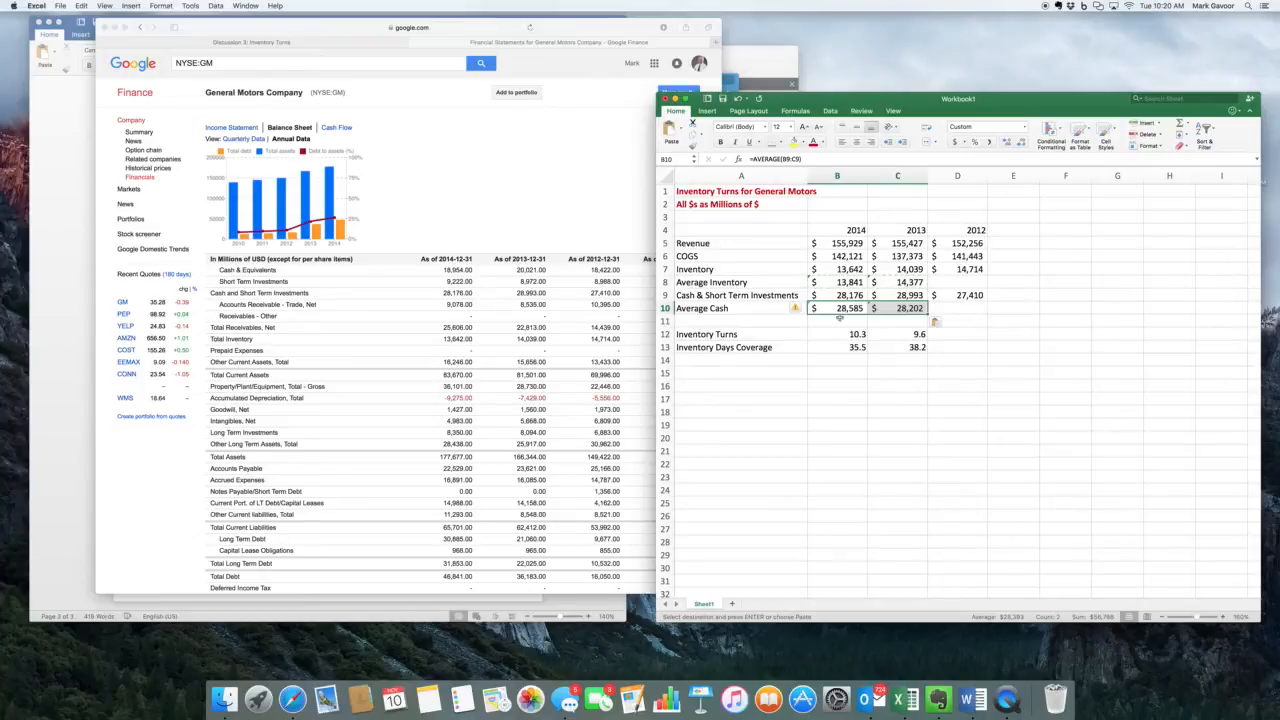
left_click(843, 307)
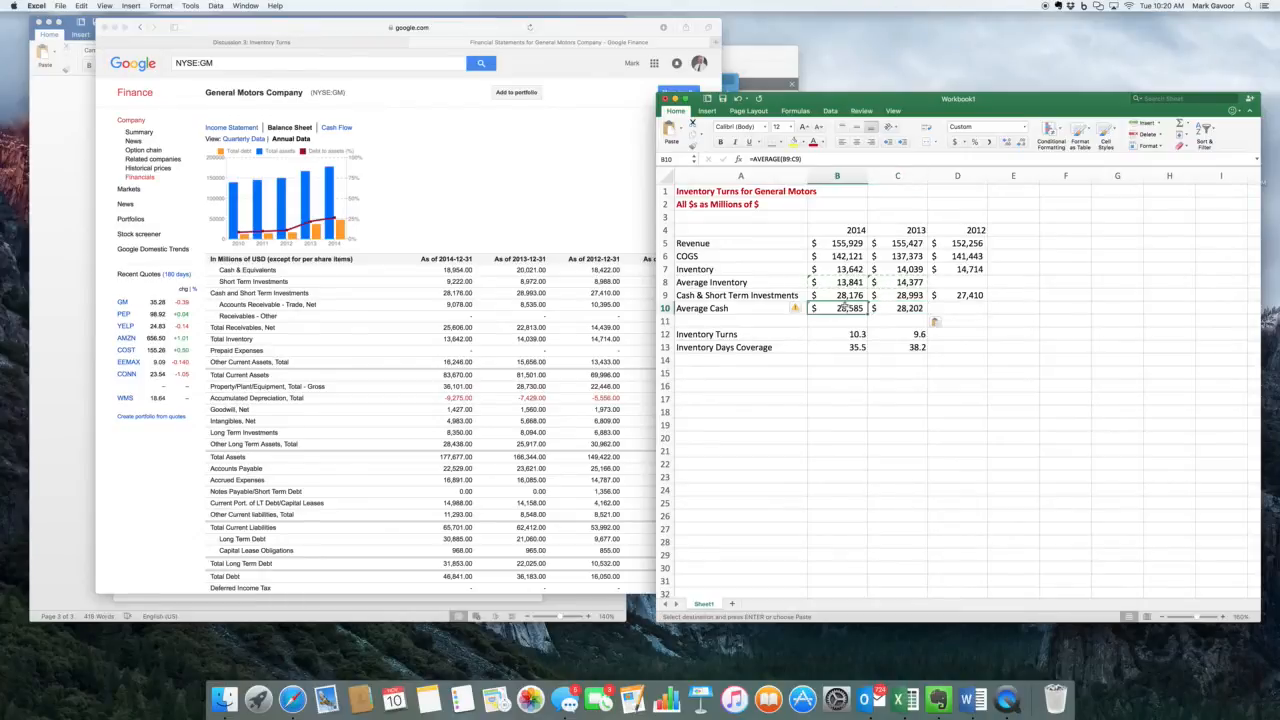
left_click(874, 158)
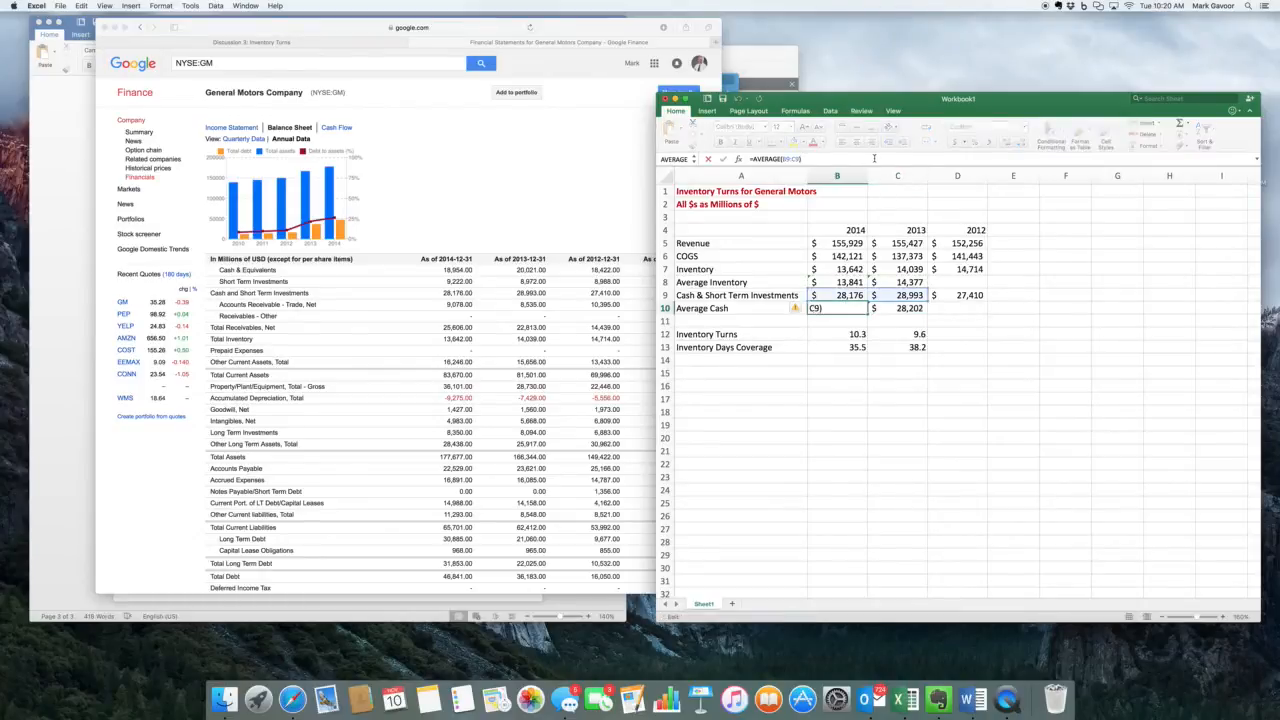
left_click(885, 382)
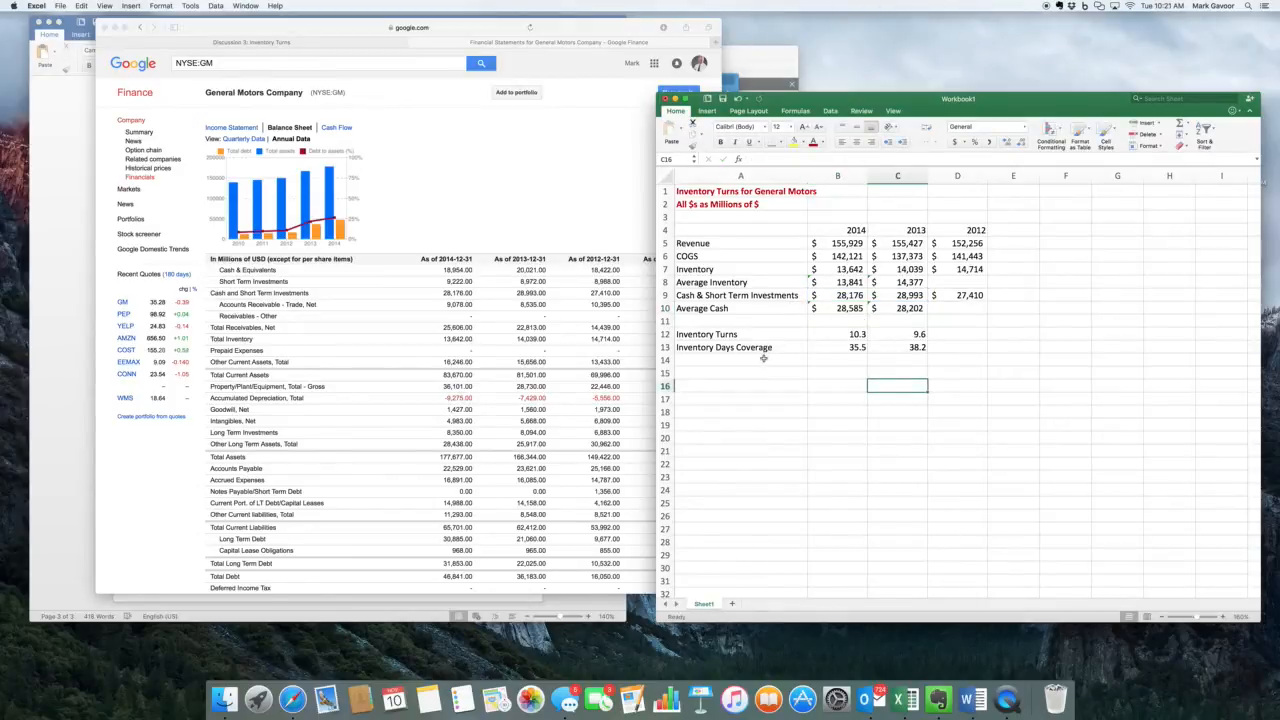
Enter the label "Inventory % of Sales" in A14 below Inventory Days Coverage.
left_click(763, 358)
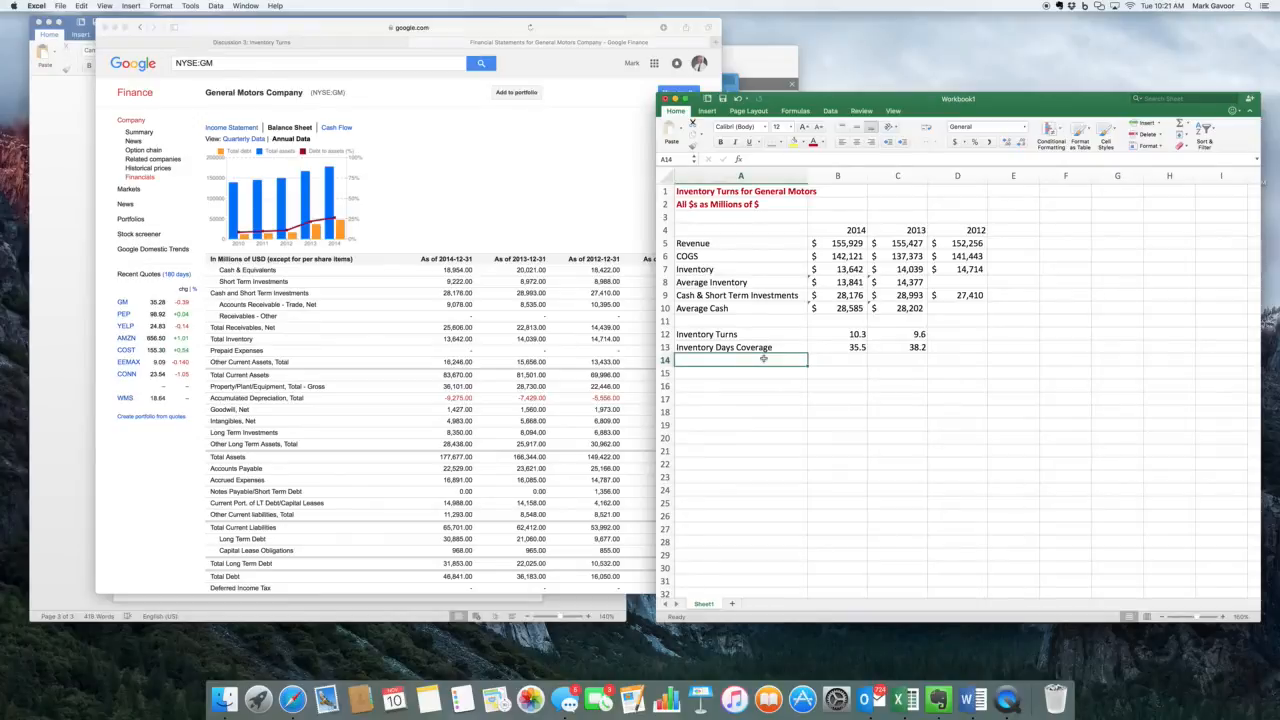
type("Inventory")
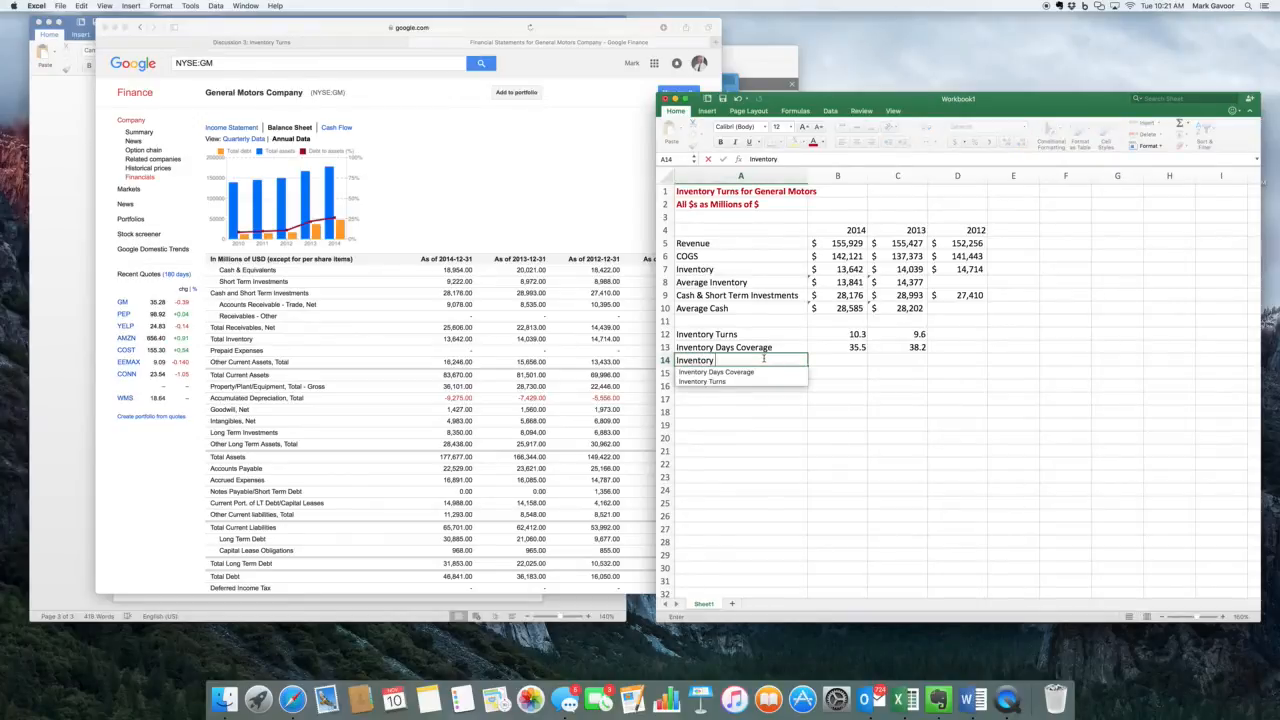
type(" % of Sales")
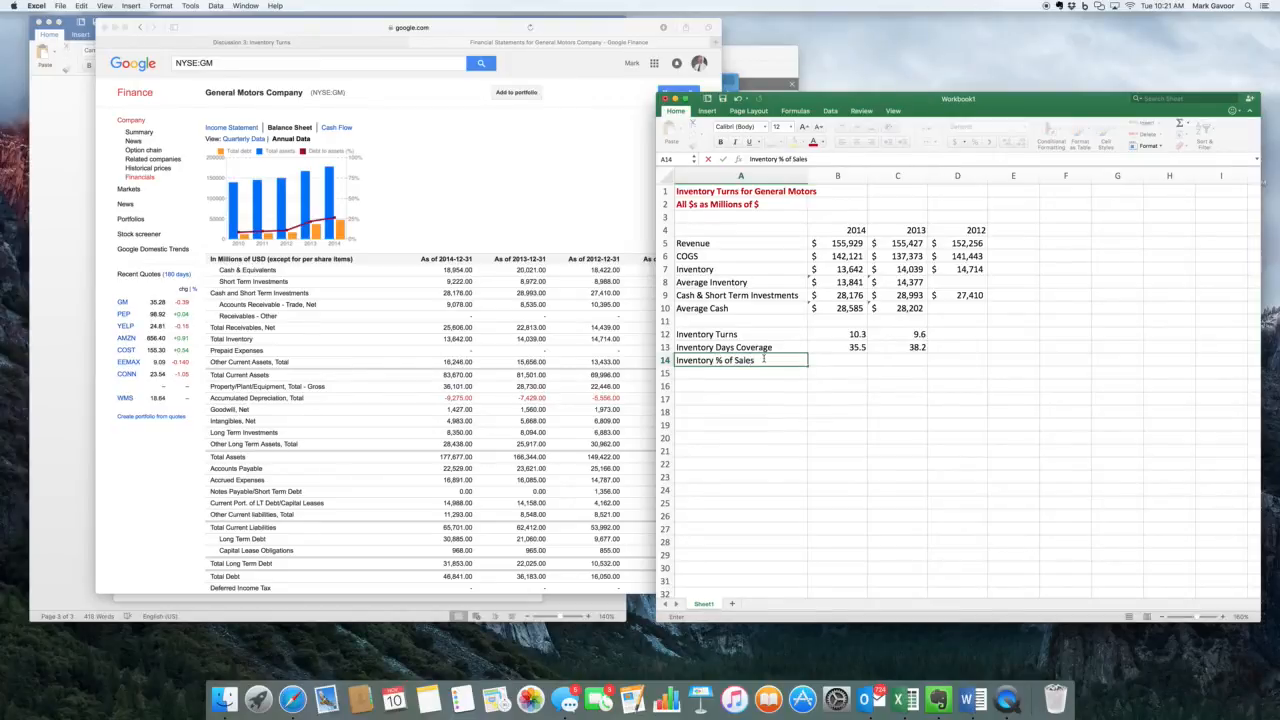
key("Tab")
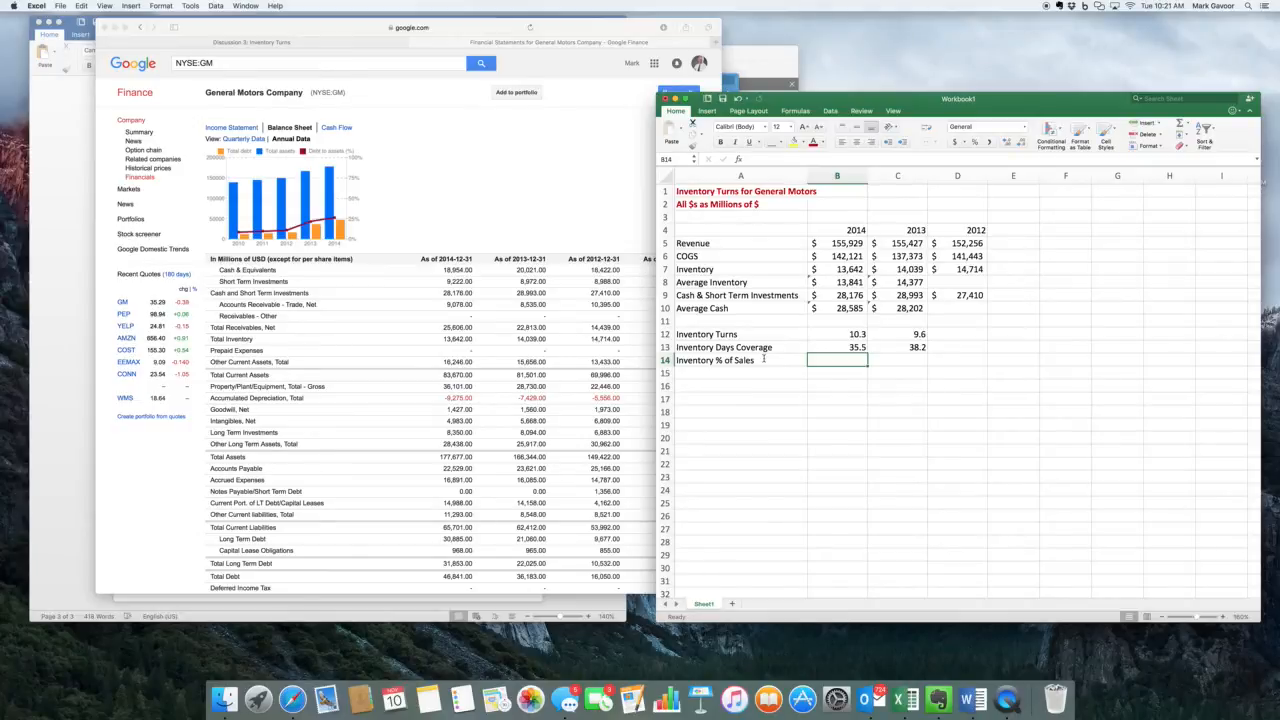
Calculate the 2014 inventory percent of sales in B14 as average inventory divided by revenue, =B8/B5.
type("=")
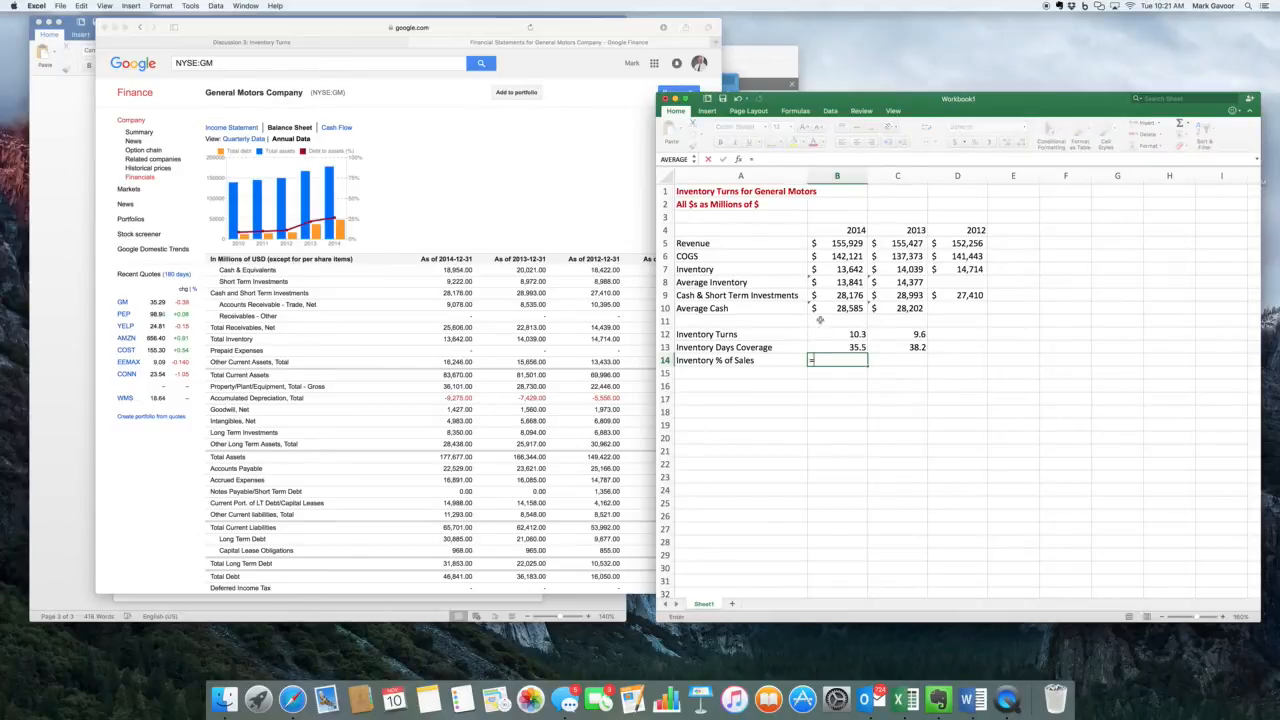
left_click(846, 283)
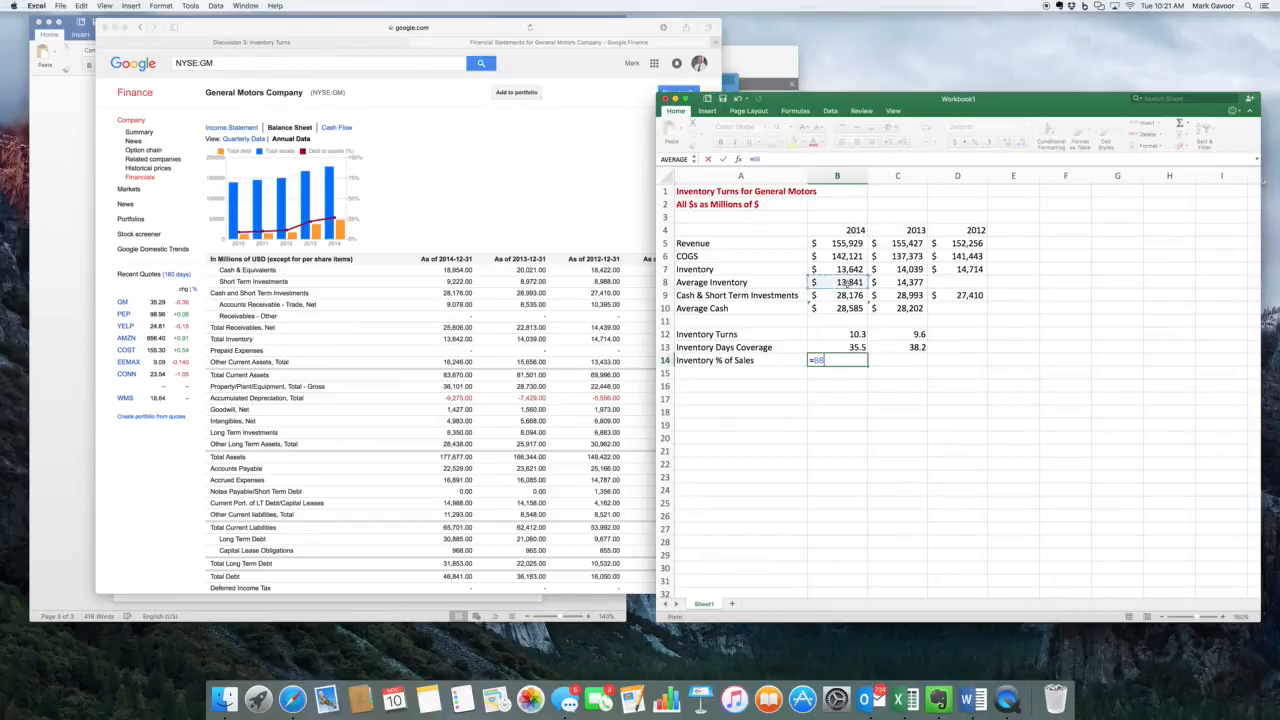
type("/")
left_click(846, 243)
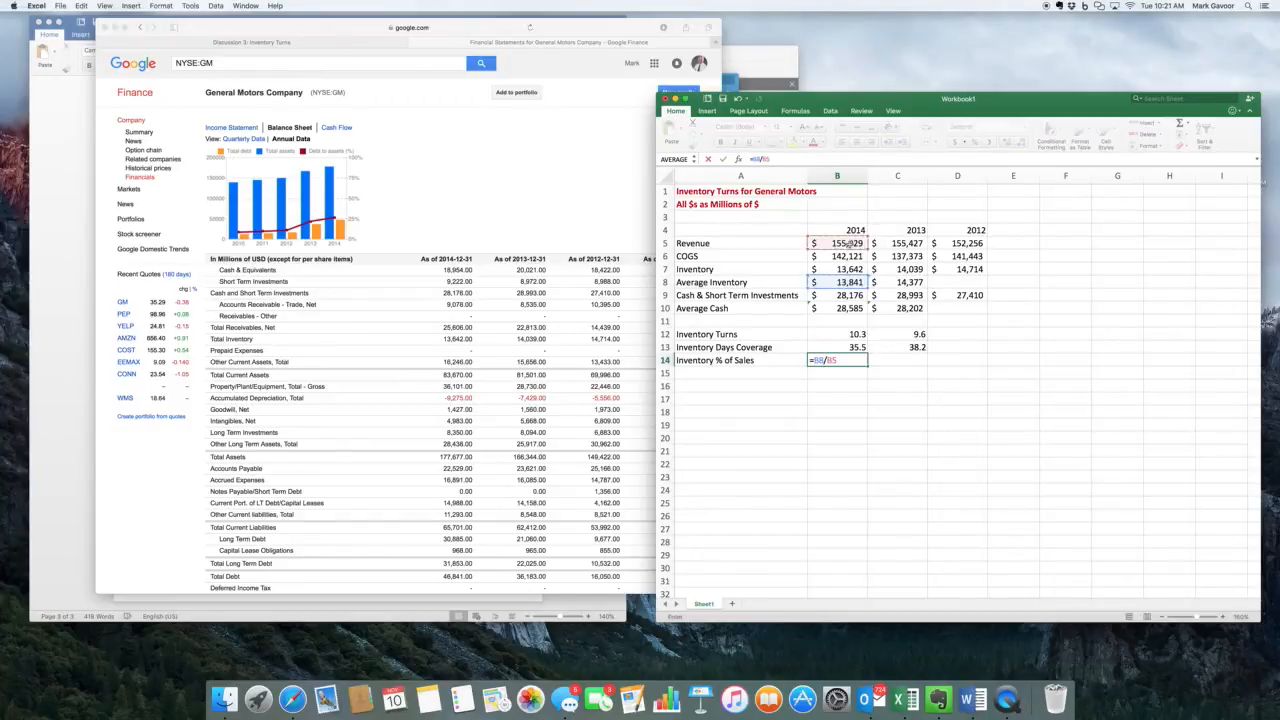
key("Return")
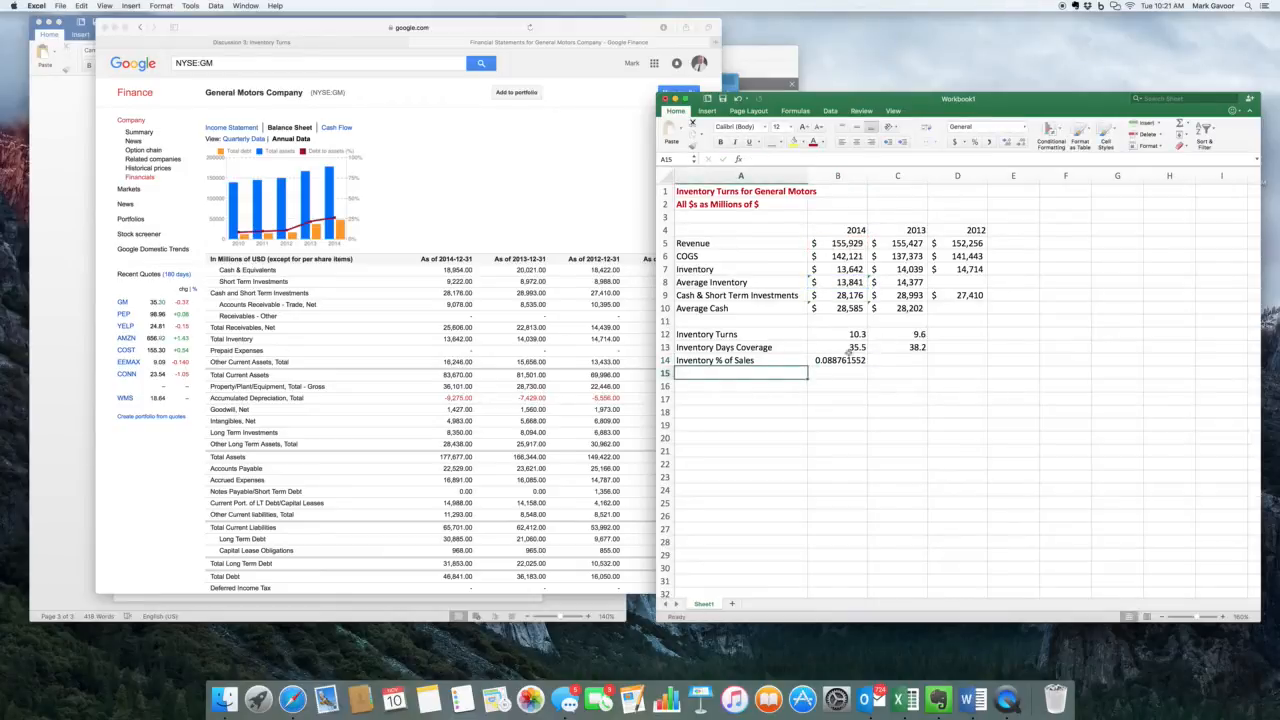
Fill the B14 formula across to C14 and format both cells as percentages with one decimal place.
left_click(842, 358)
left_click_drag(867, 366, 930, 361)
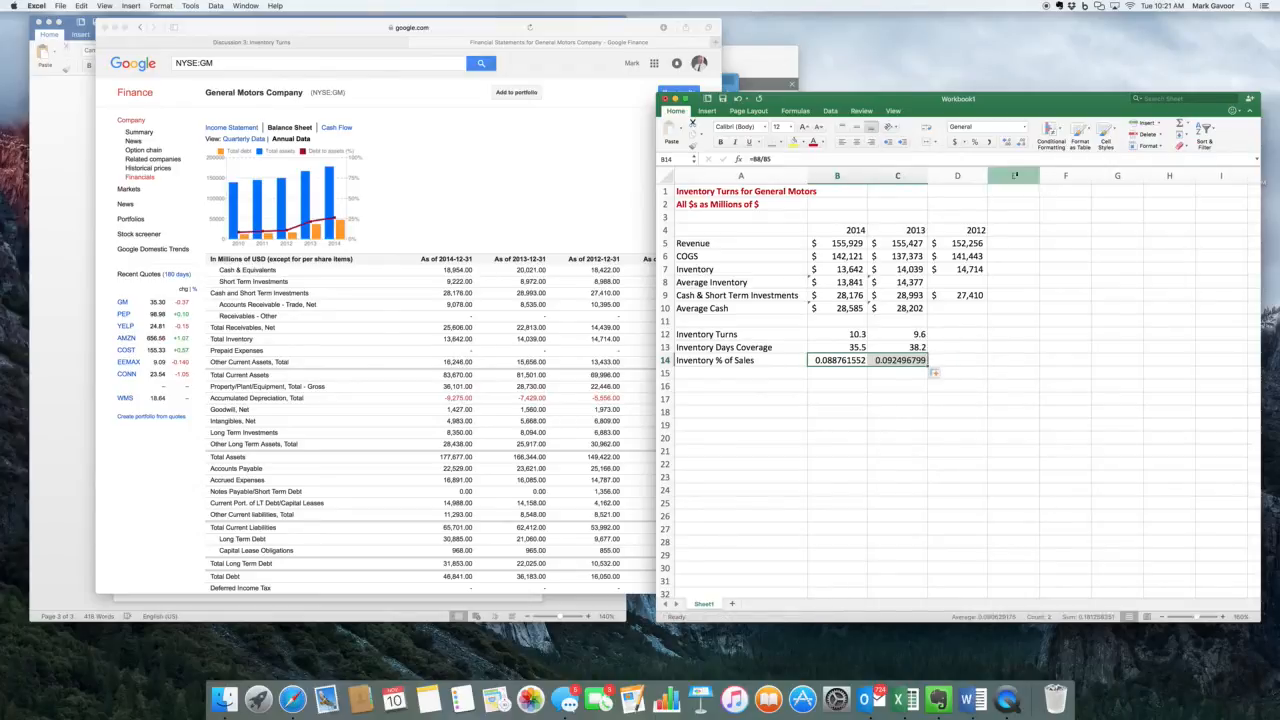
left_click(977, 142)
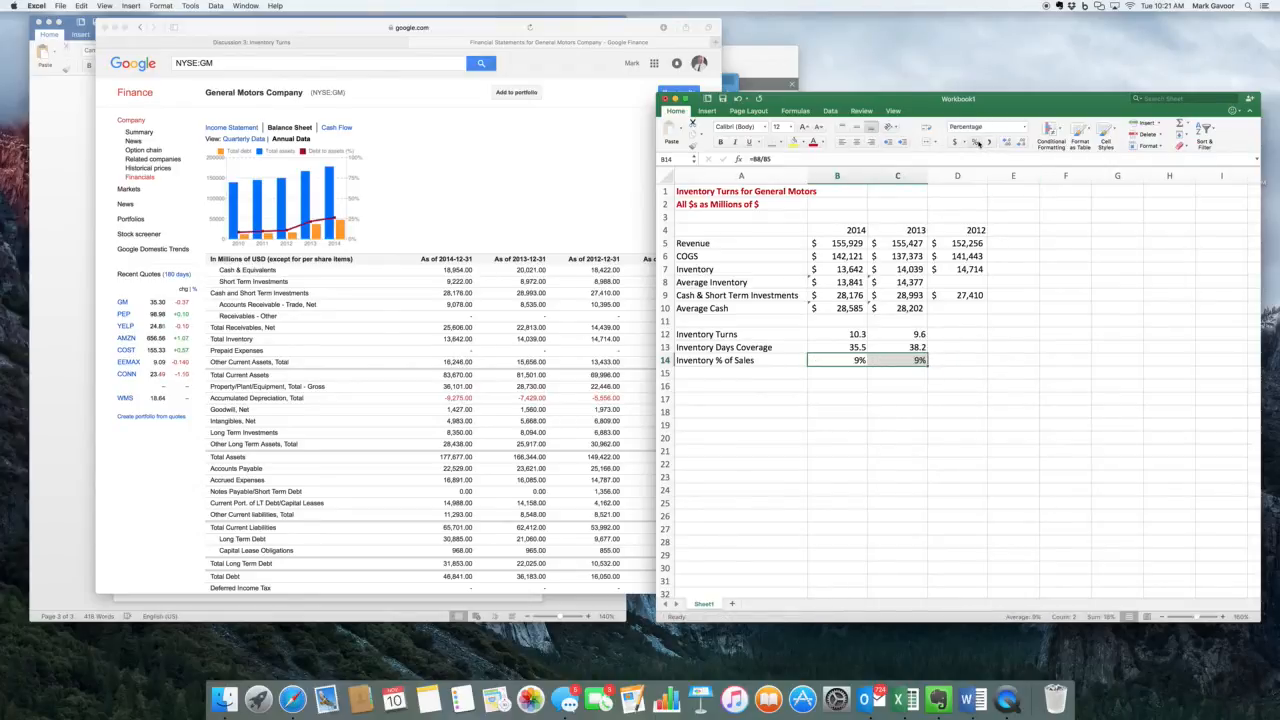
left_click(1008, 142)
Enter the label "Cash % of Sales" in A15 below Inventory % of Sales.
left_click(770, 373)
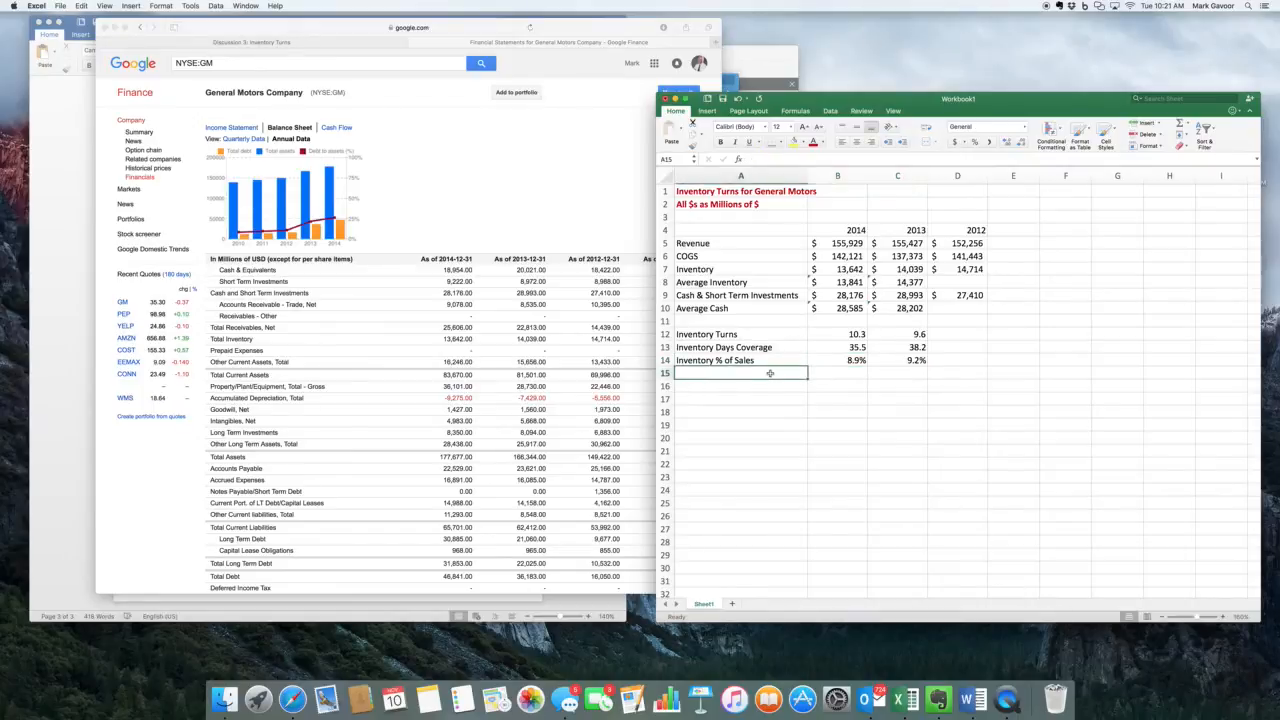
type("Cash")
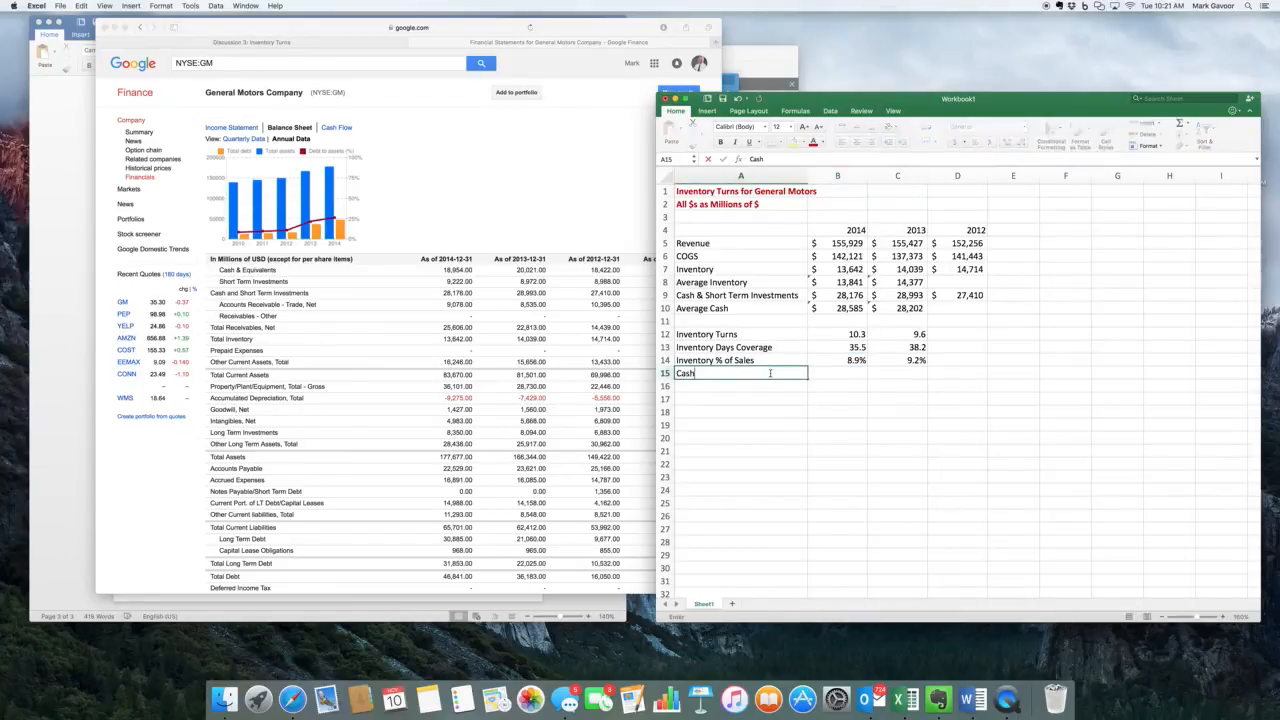
type(" % of Sales")
left_click(859, 397)
Calculate the 2014 cash percent of sales in B15 as average cash divided by revenue, =B10/B5.
left_click(857, 374)
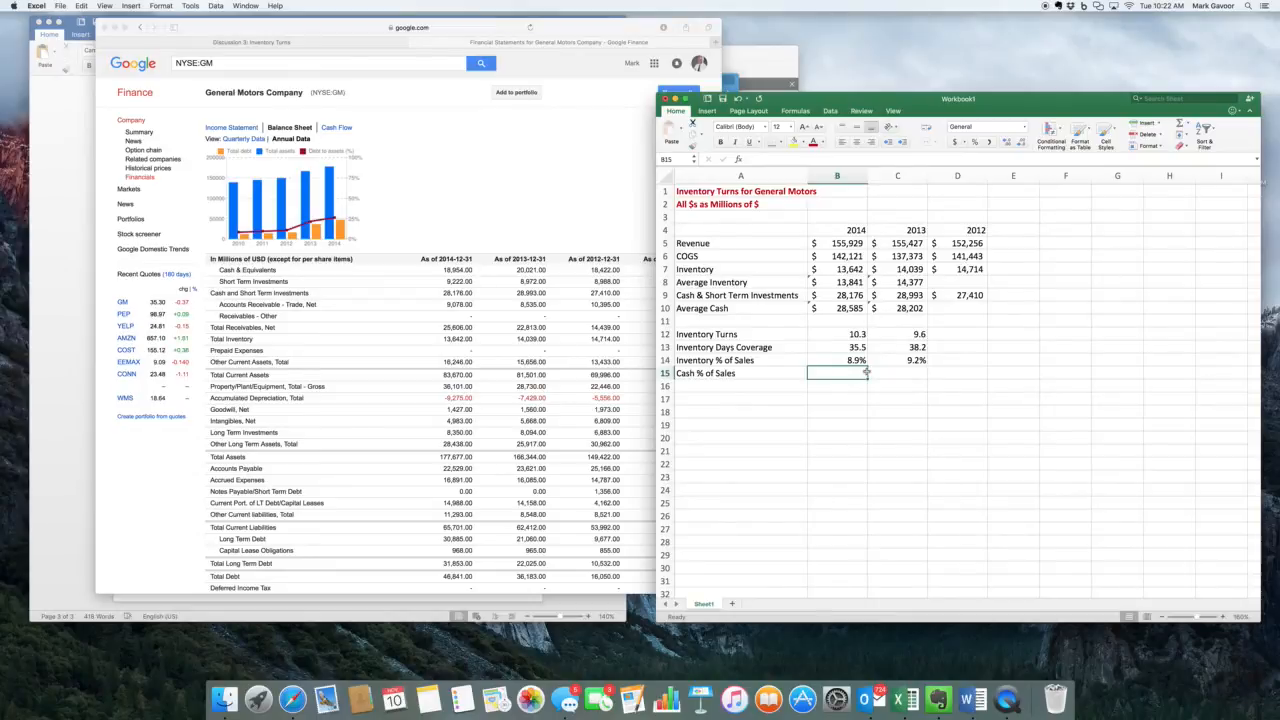
type("=")
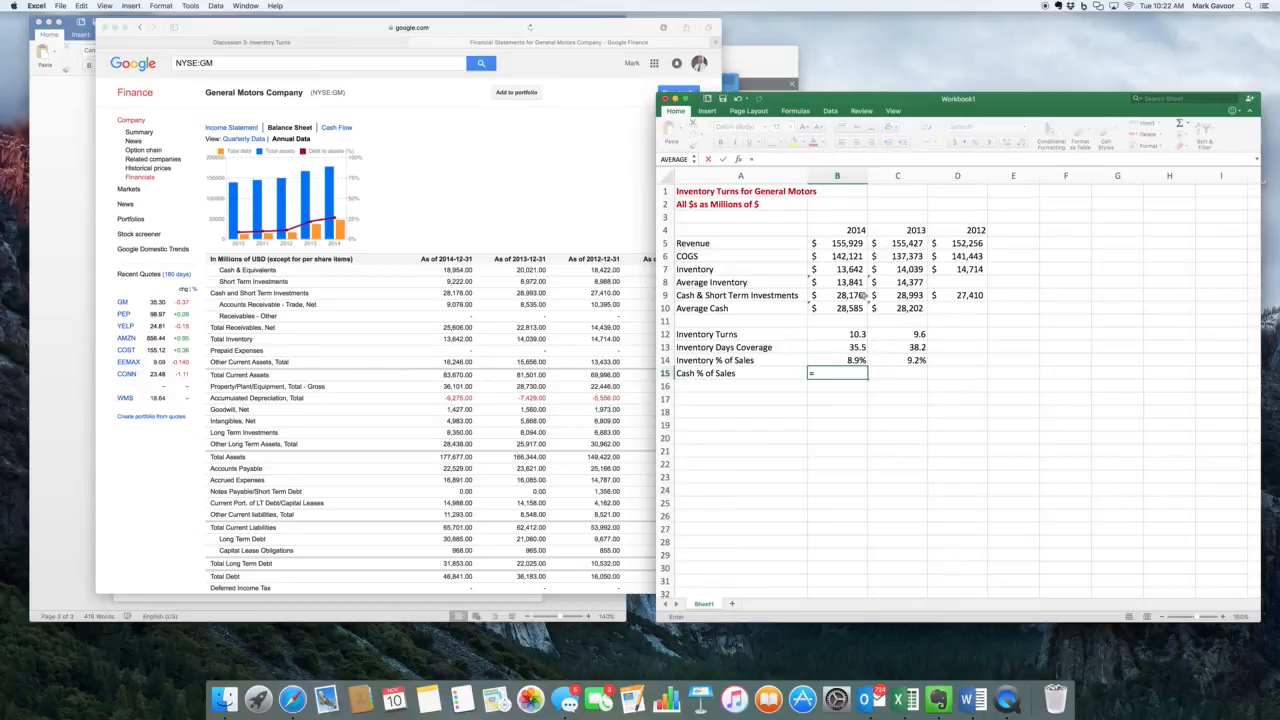
left_click(855, 309)
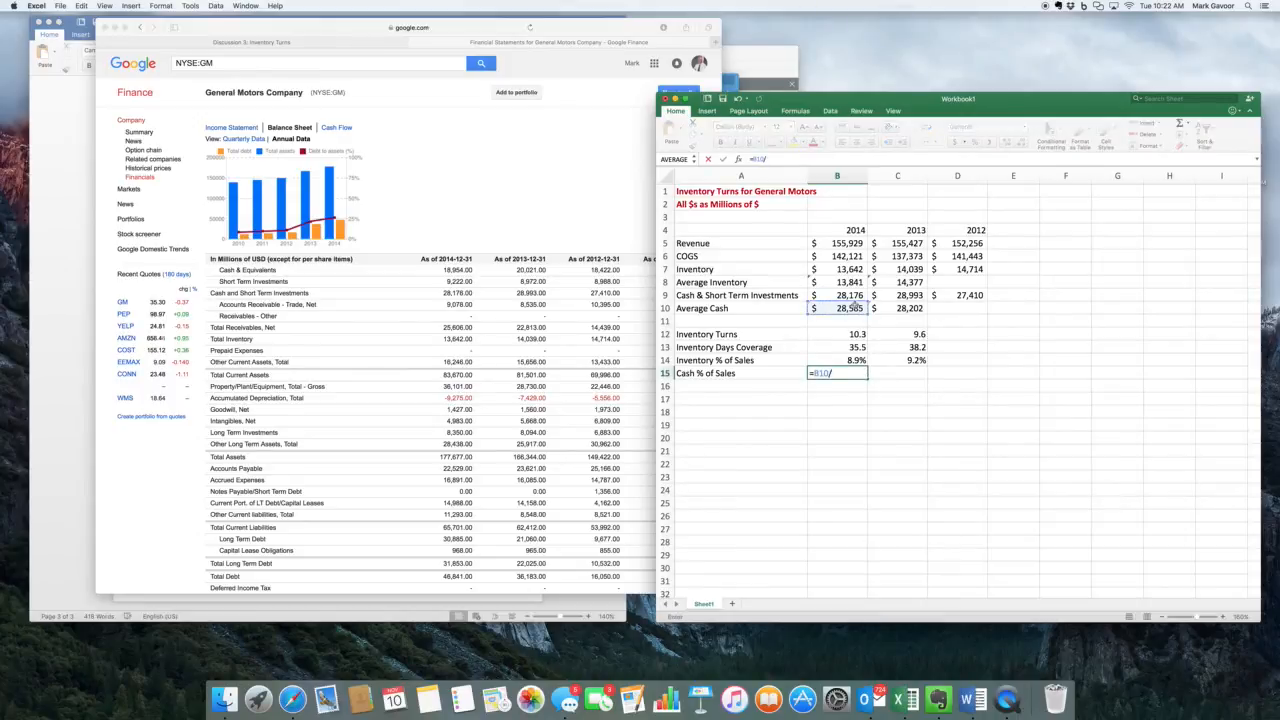
left_click(849, 243)
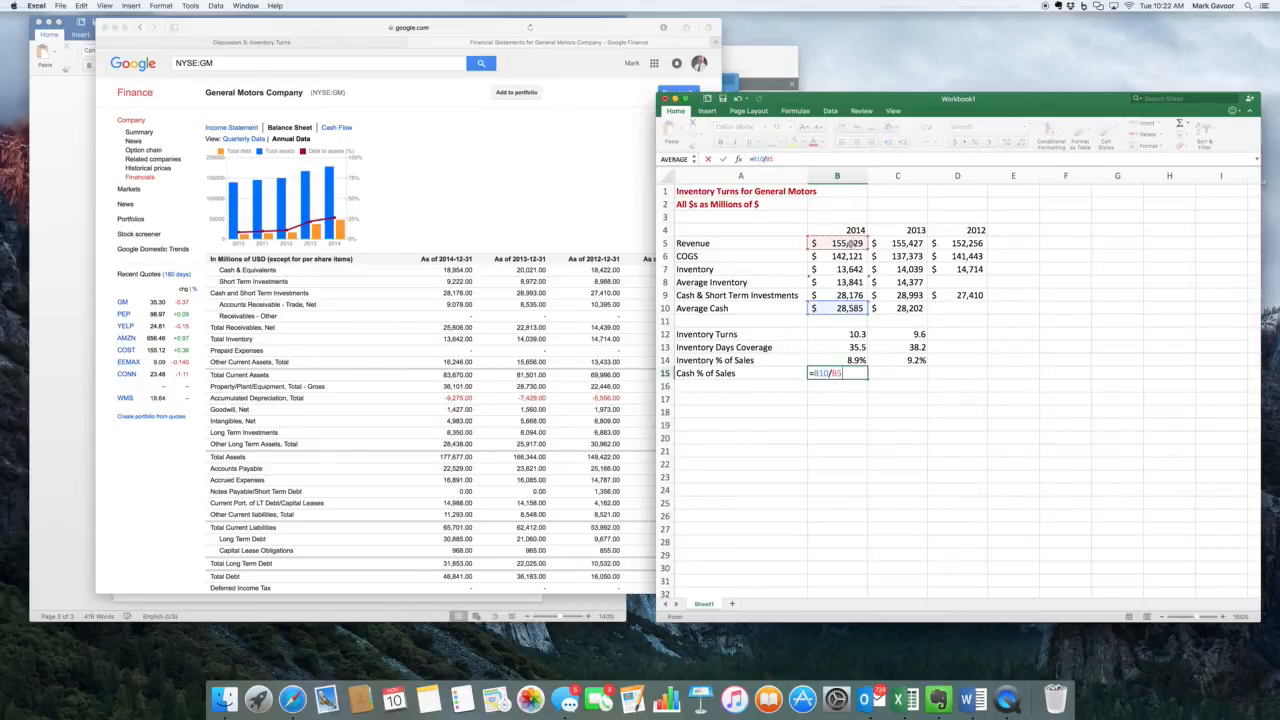
key("Return")
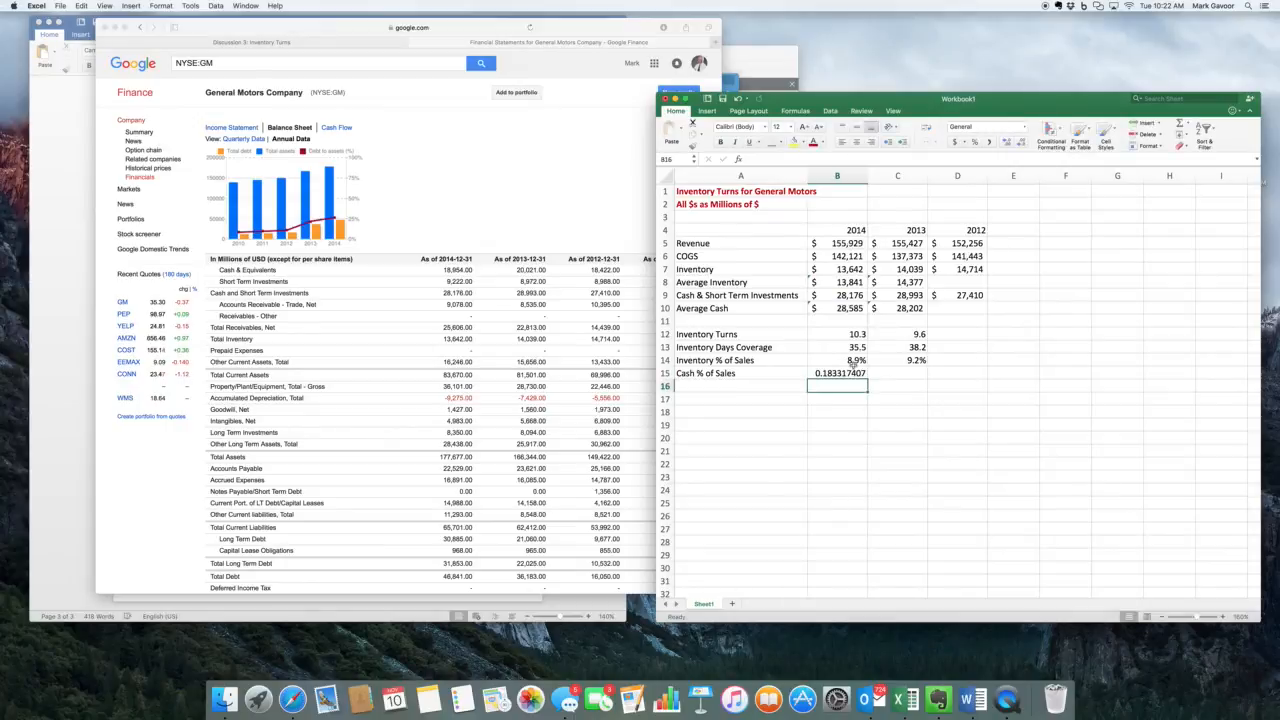
Extend the Cash % of Sales formula from B15 to C15 and show both results as percentages with one decimal.
key("Up")
left_click(868, 377)
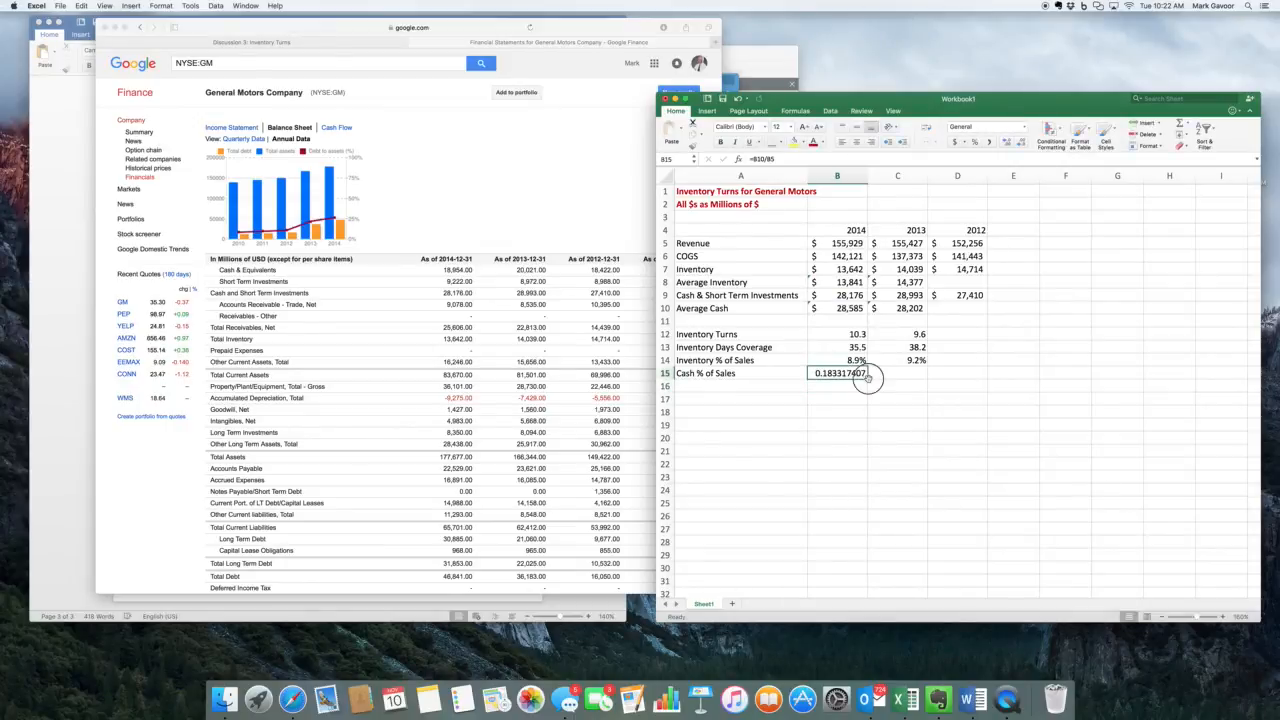
left_click_drag(868, 377, 922, 373)
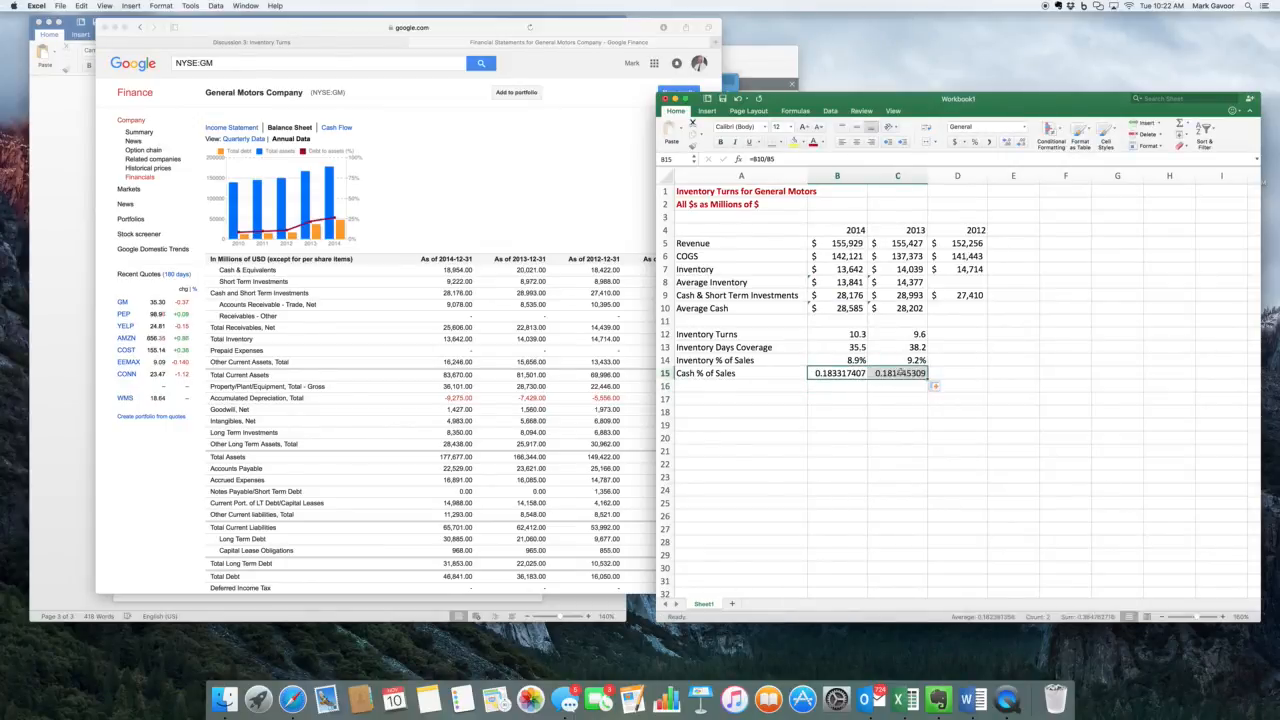
left_click(974, 143)
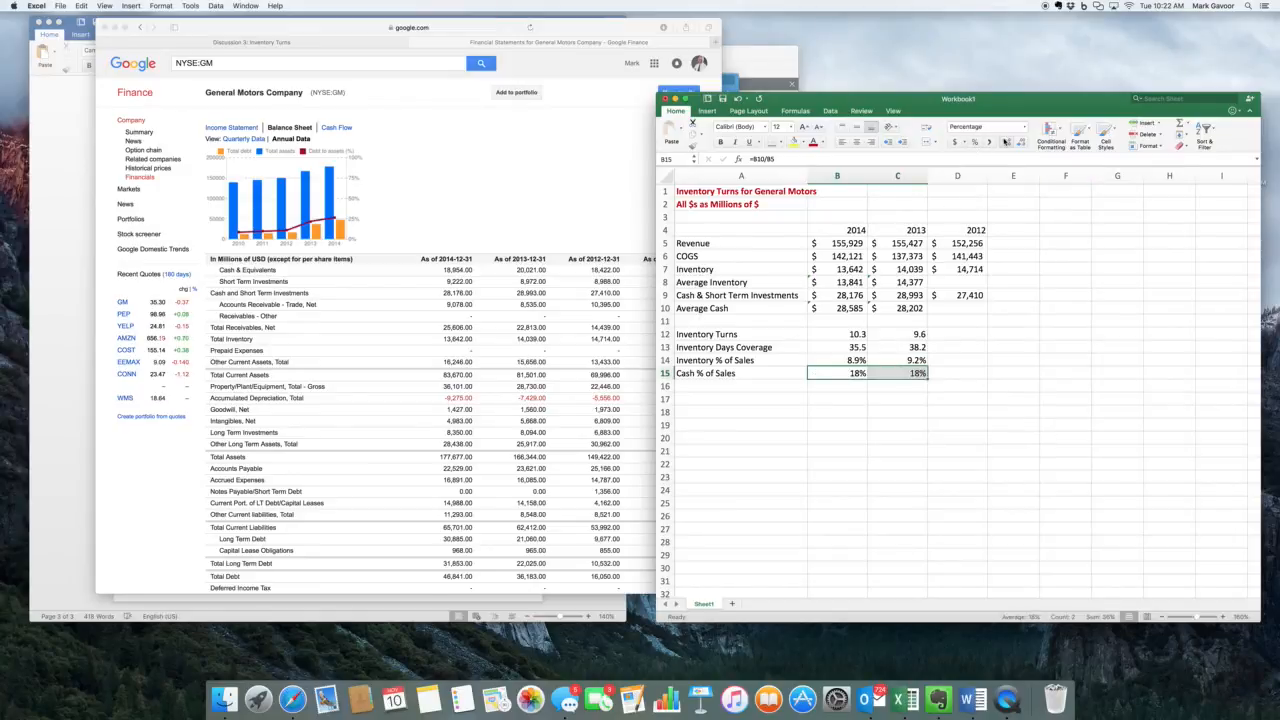
left_click(1005, 142)
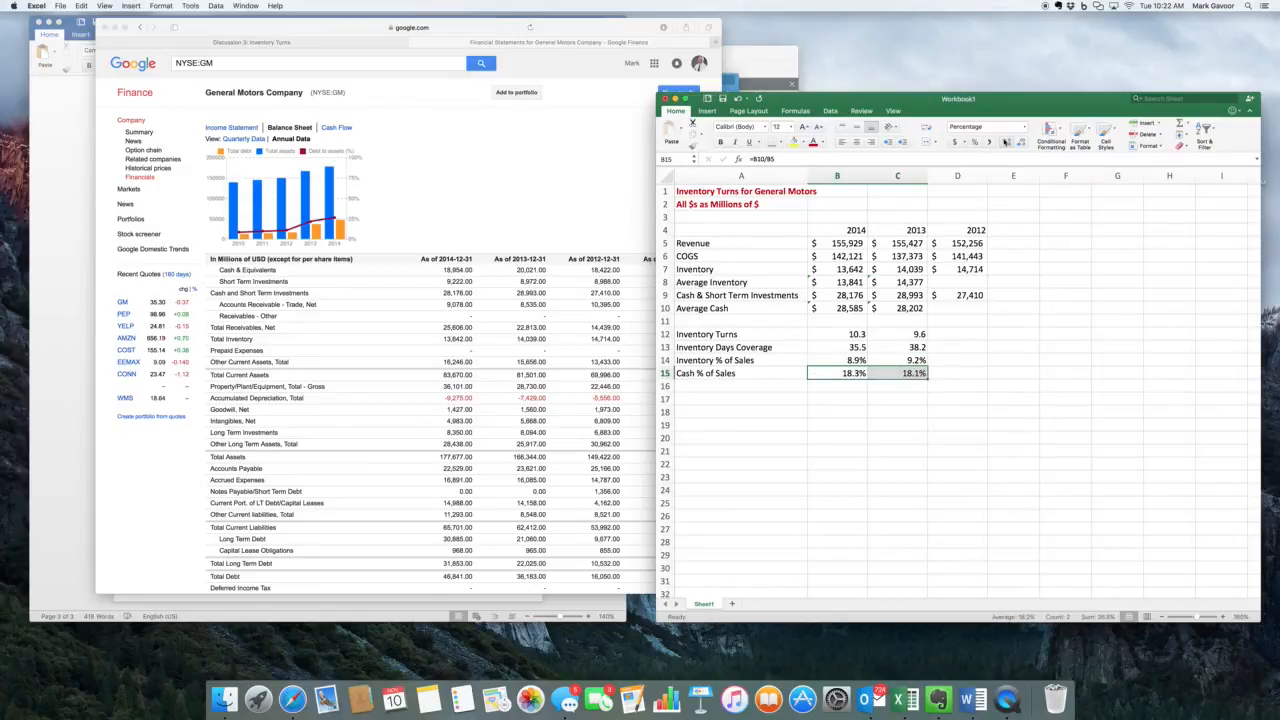
left_click(942, 385)
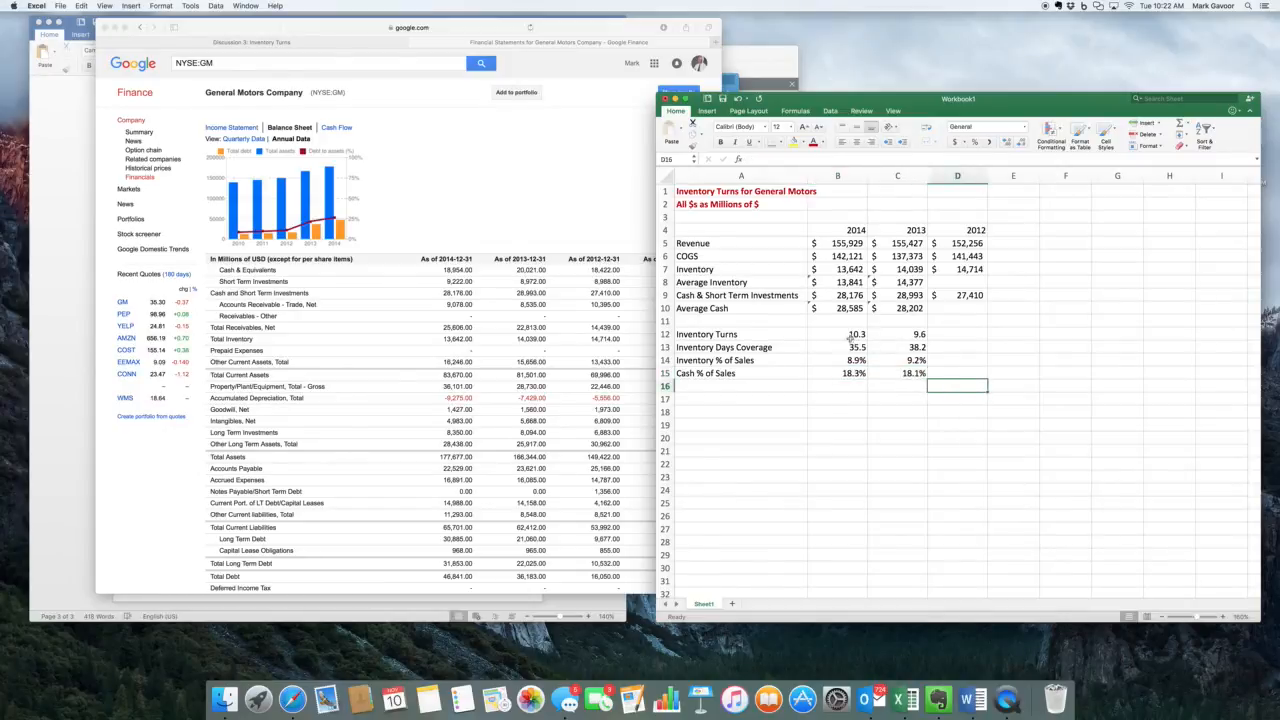
Make the year headings in B4:D4 bold and give them a light blue fill.
left_click_drag(857, 231, 955, 230)
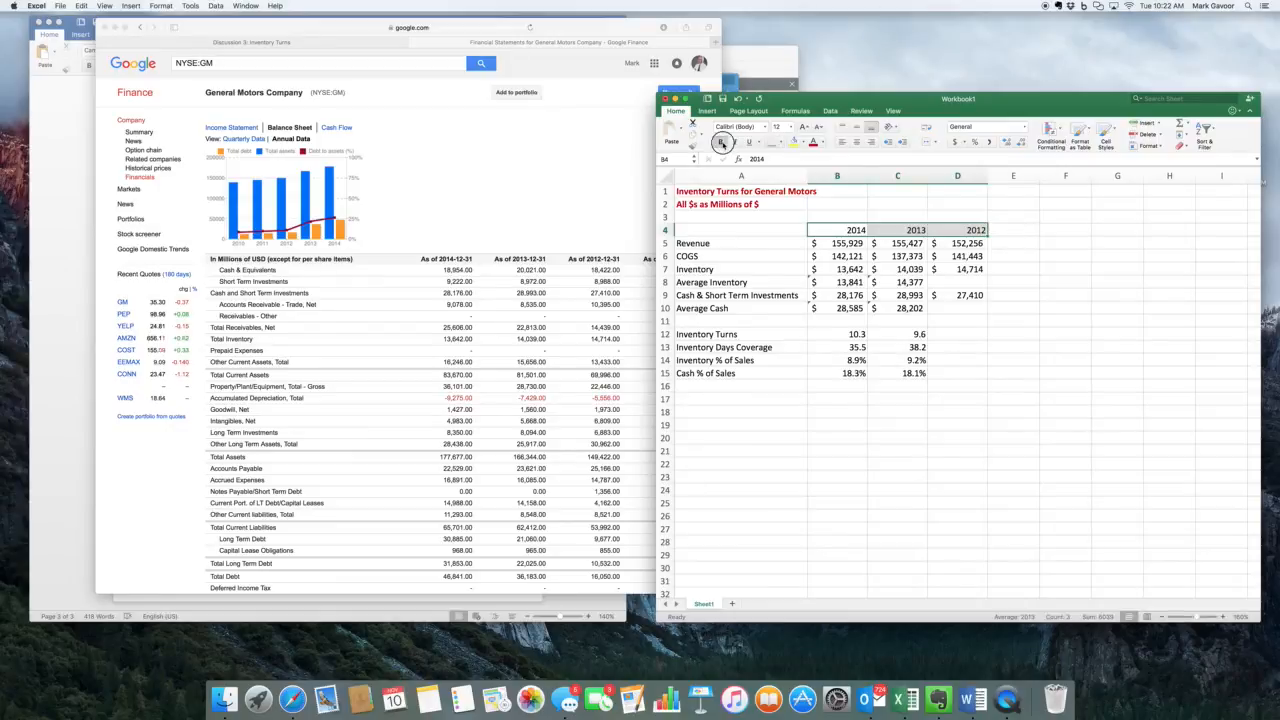
left_click(720, 142)
left_click(803, 143)
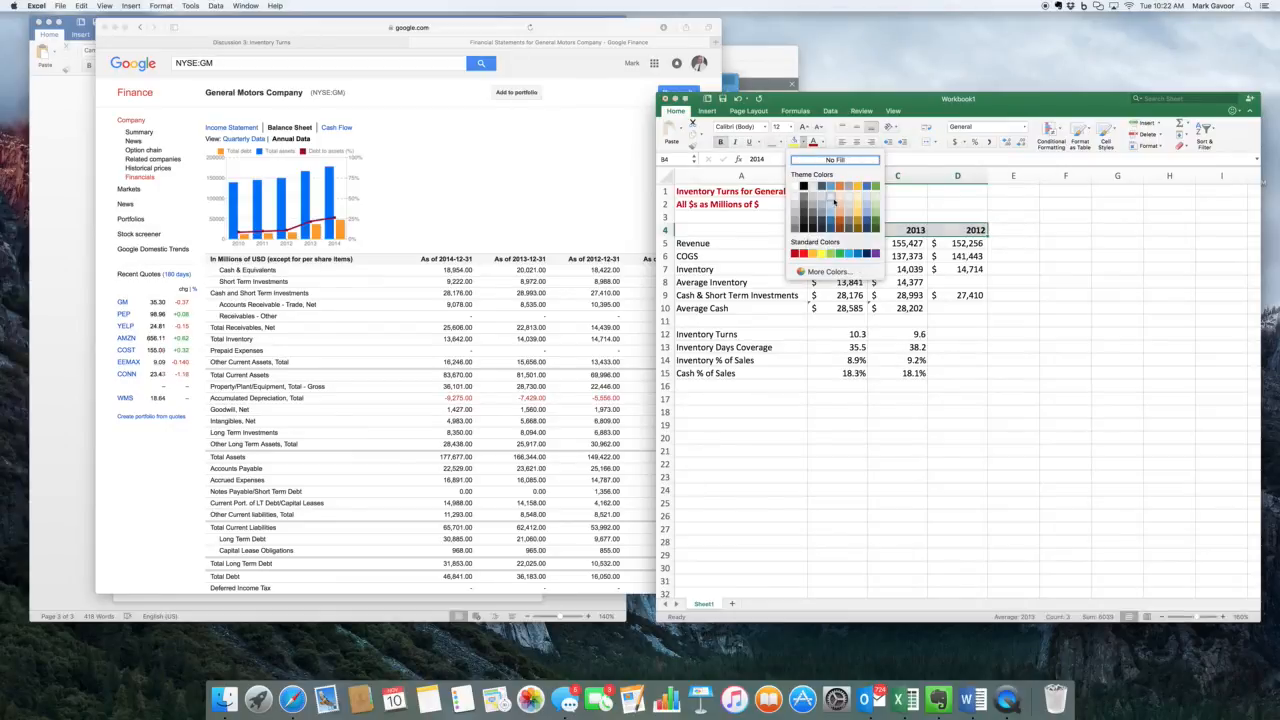
left_click(834, 203)
left_click(955, 372)
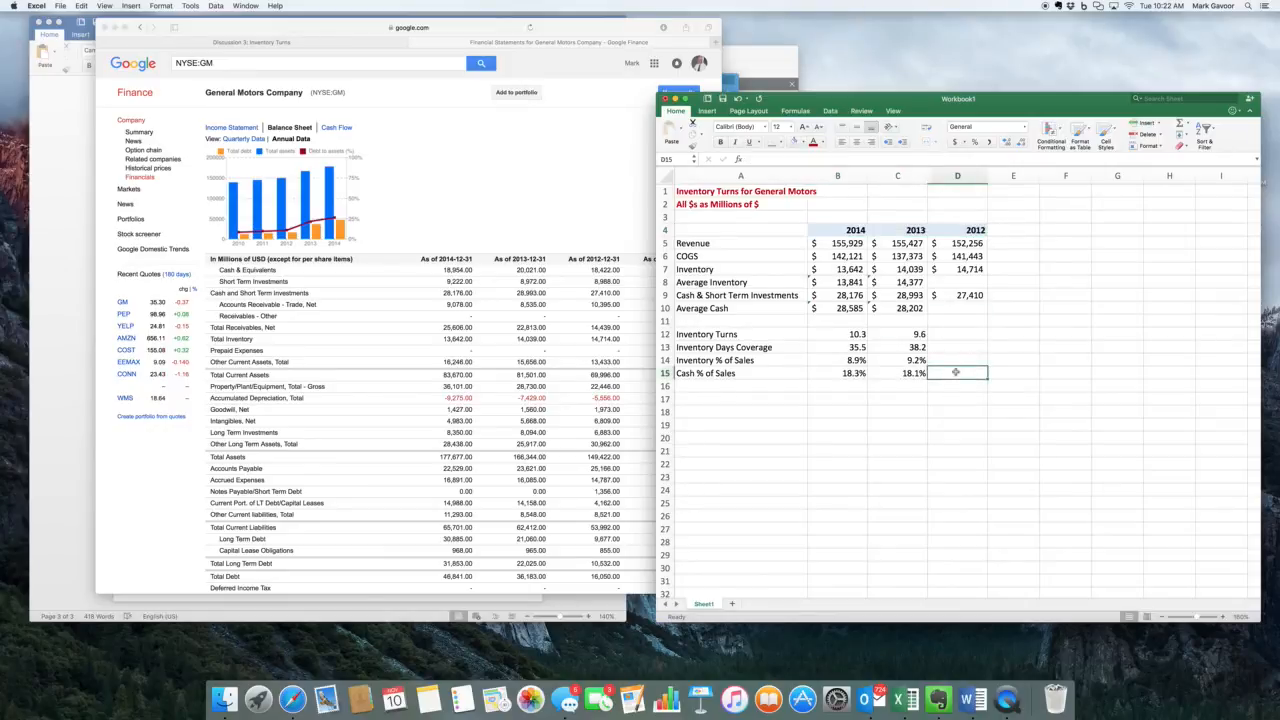